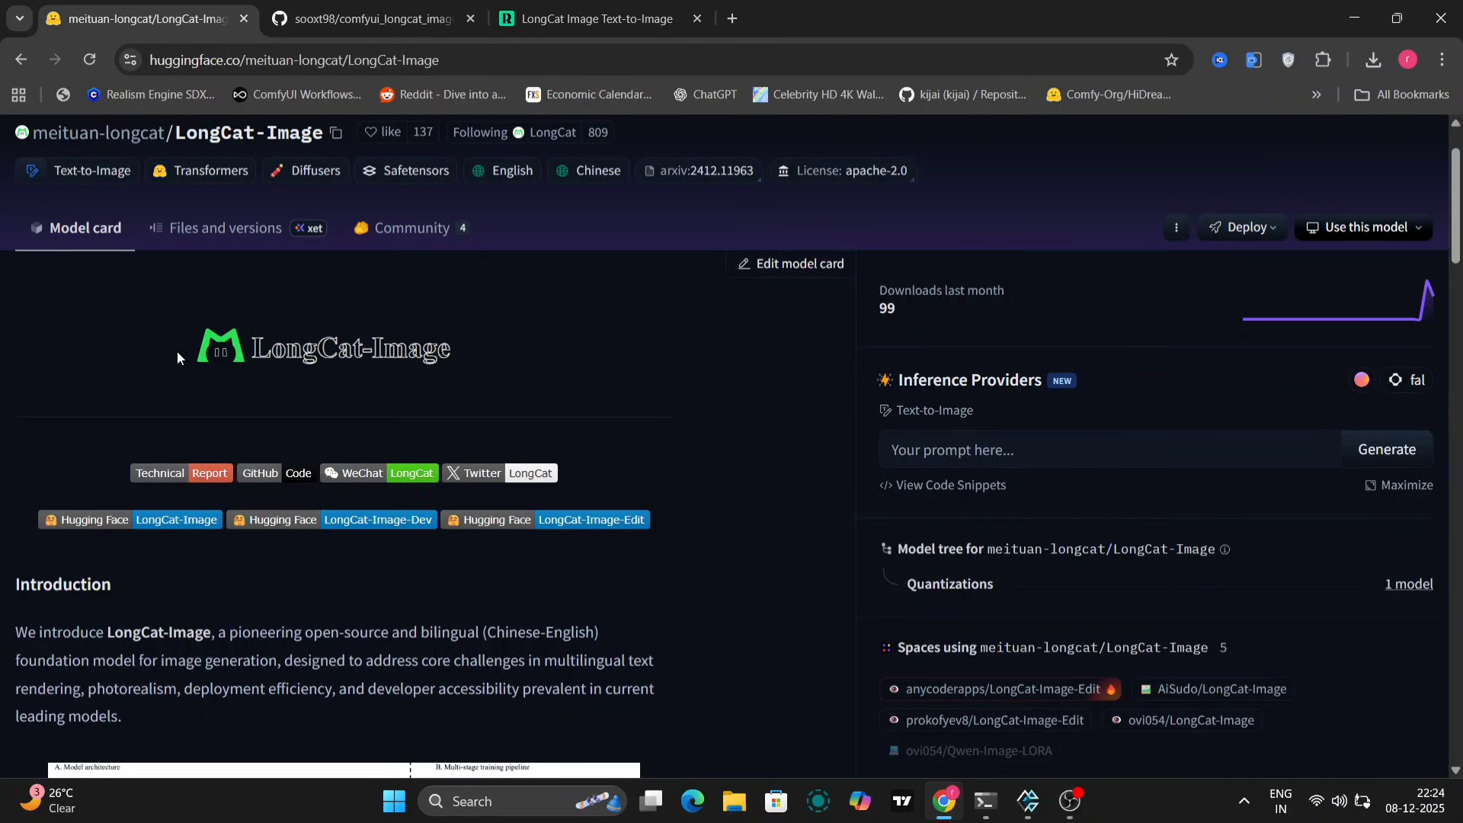
- Read the LongCat-Image model card from its logo down to Key Features, such as 6B parameters
{"action": "left_click_drag", "start_coordinate": [177, 351], "coordinate": [543, 342]}
{"action": "left_click", "coordinate": [543, 342]}
{"action": "scroll", "coordinate": [261, 602], "scroll_direction": "down", "scroll_amount": 3}
{"action": "scroll", "coordinate": [260, 608], "scroll_direction": "down", "scroll_amount": 5}
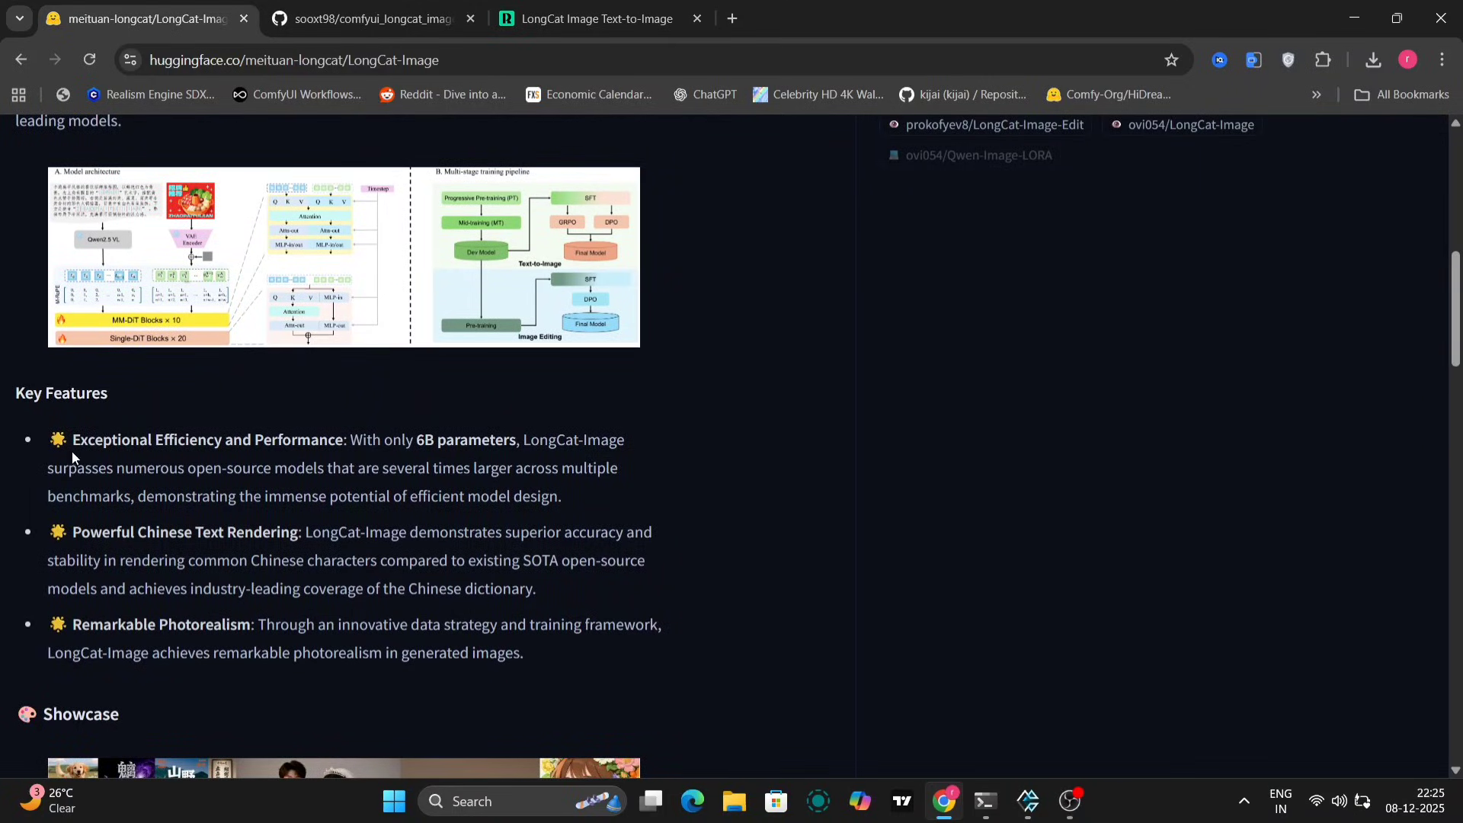
{"action": "left_click_drag", "start_coordinate": [68, 442], "coordinate": [522, 432]}
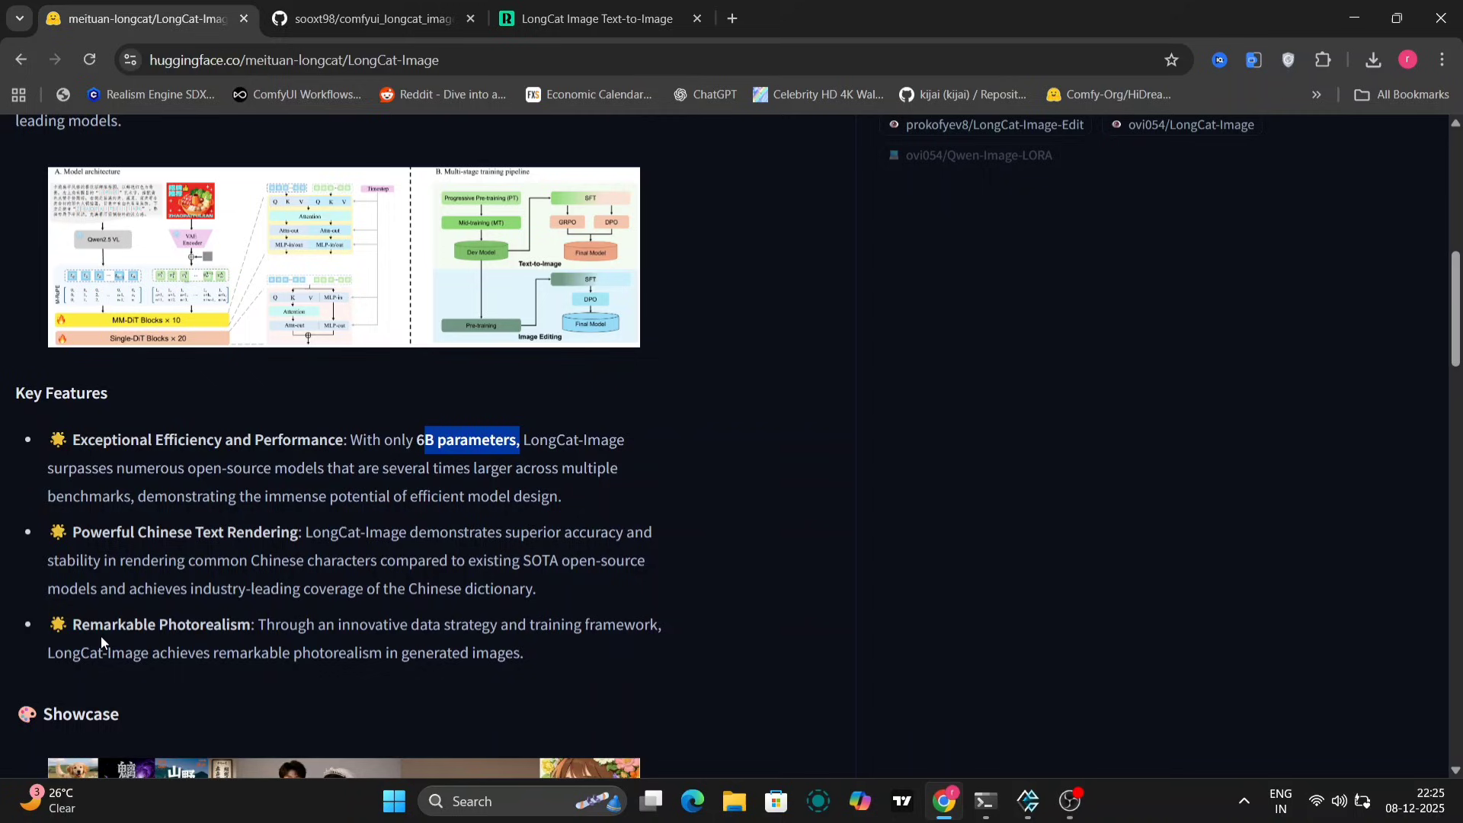
{"action": "left_click_drag", "start_coordinate": [259, 624], "coordinate": [509, 648]}
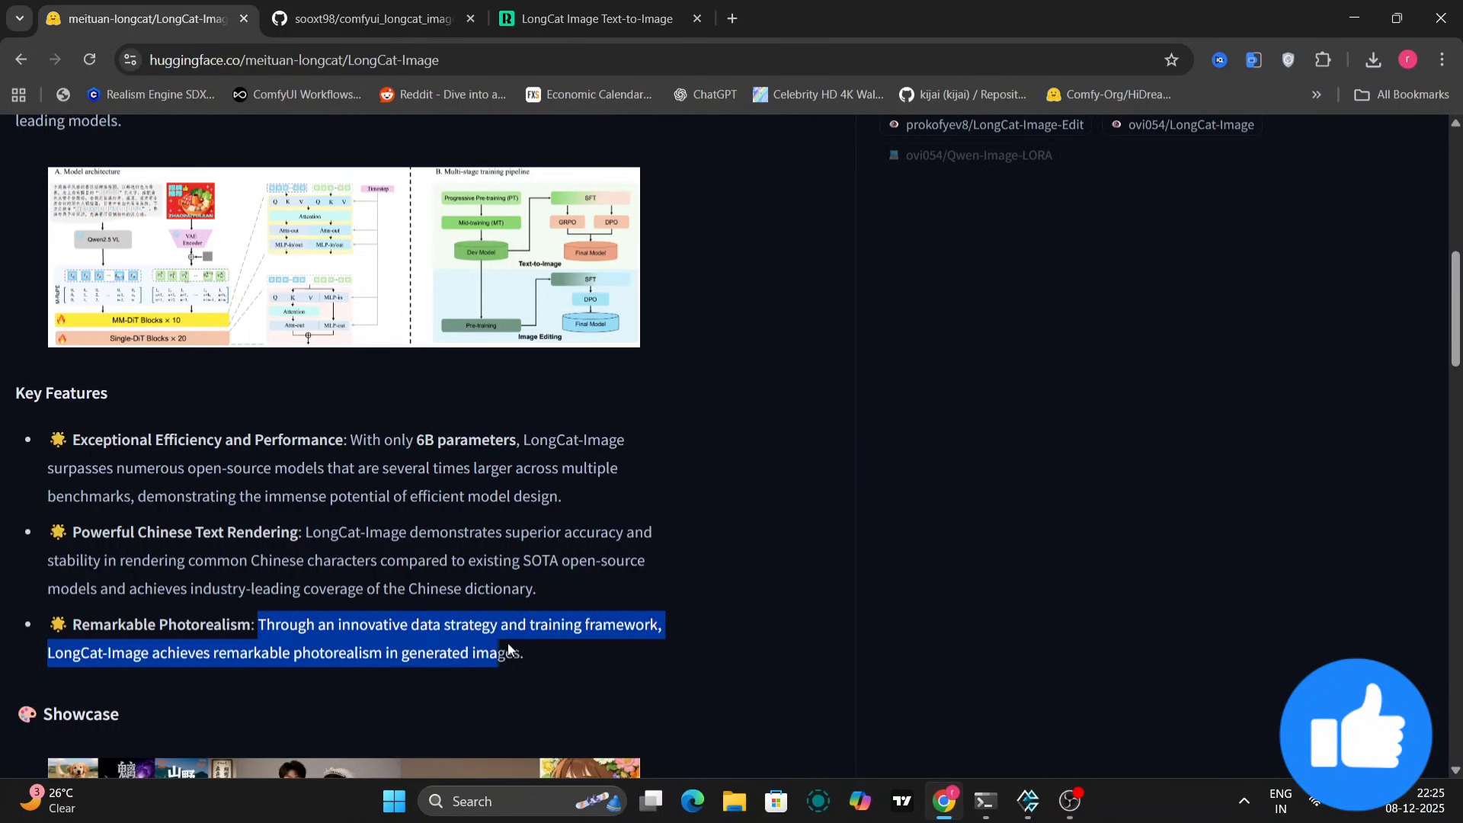
{"action": "scroll", "coordinate": [544, 655], "scroll_direction": "down", "scroll_amount": 5}
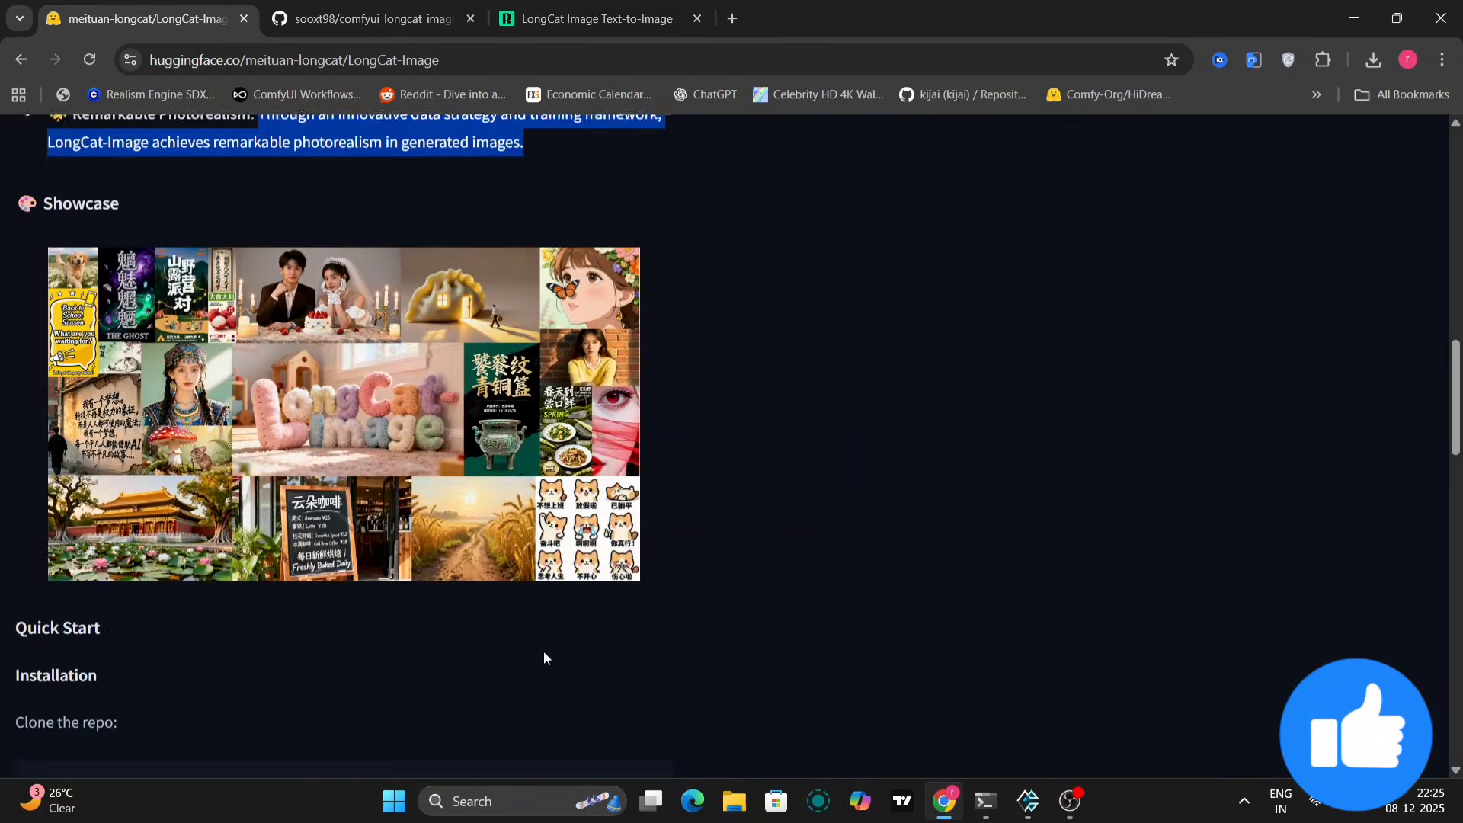
{"action": "left_click", "coordinate": [259, 357]}
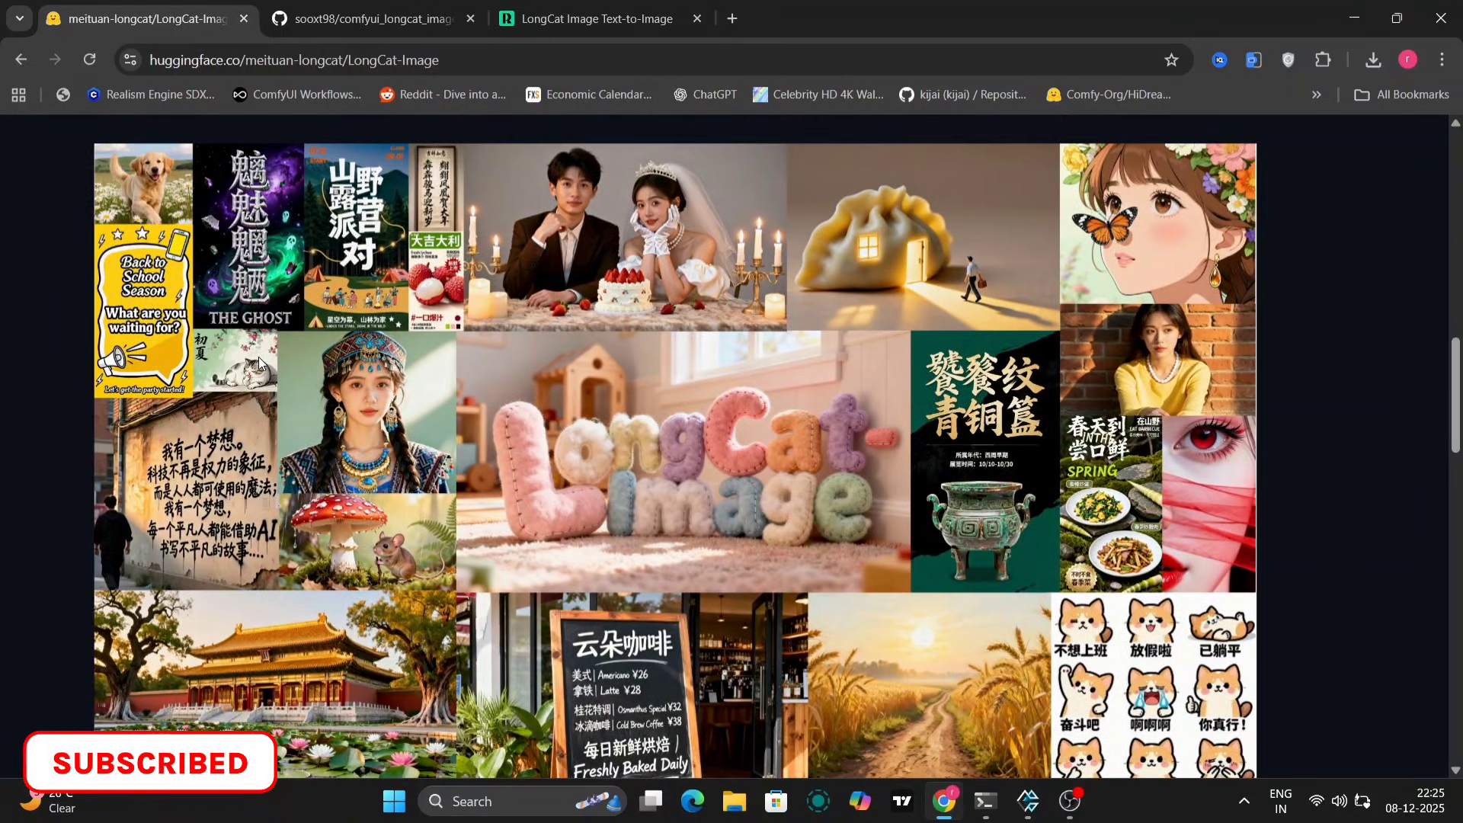
{"action": "left_click", "coordinate": [259, 358]}
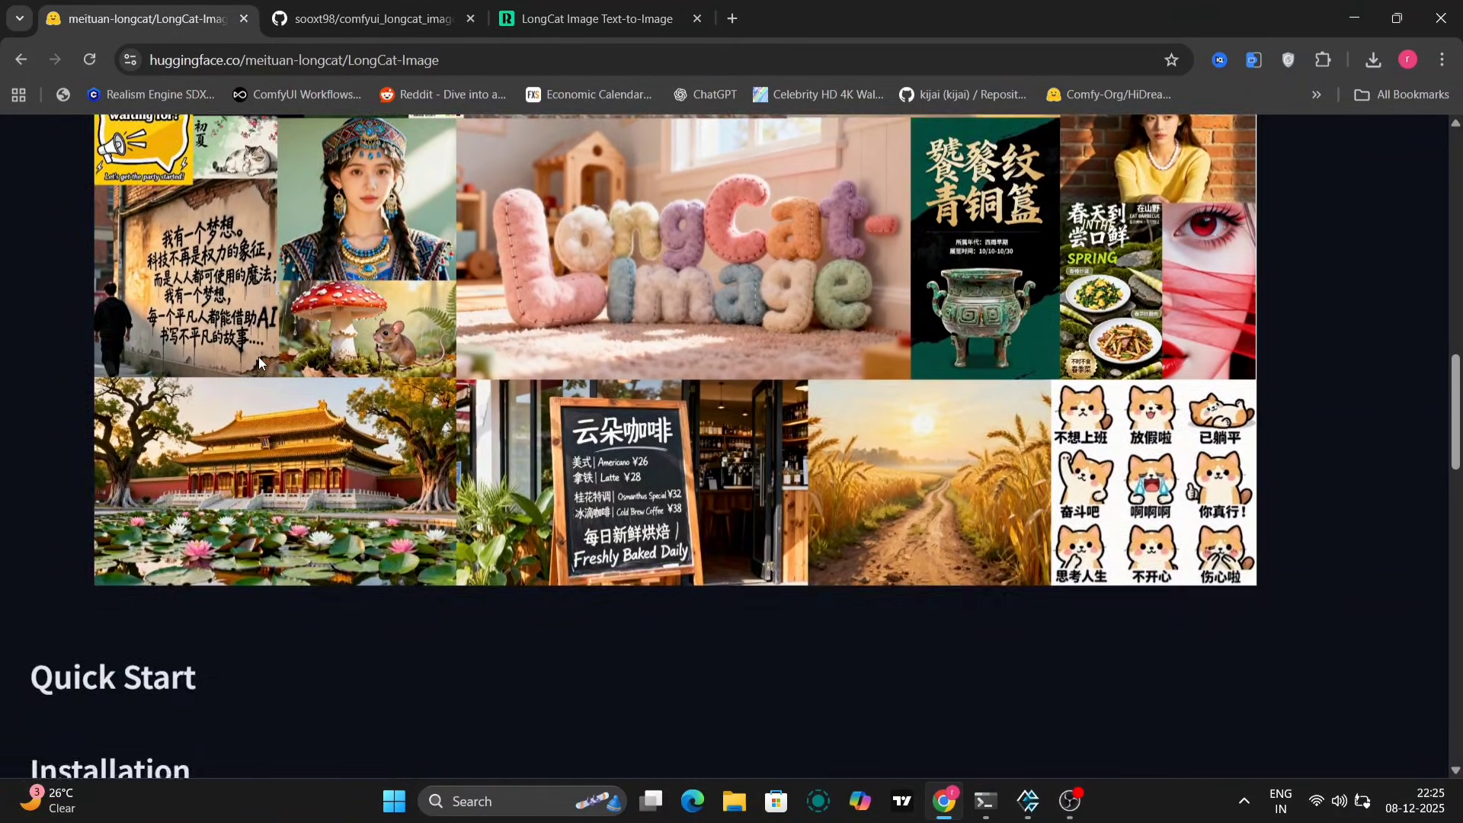
{"action": "scroll", "coordinate": [258, 358], "scroll_direction": "down", "scroll_amount": 3}
{"action": "scroll", "coordinate": [259, 357], "scroll_direction": "down", "scroll_amount": 15}
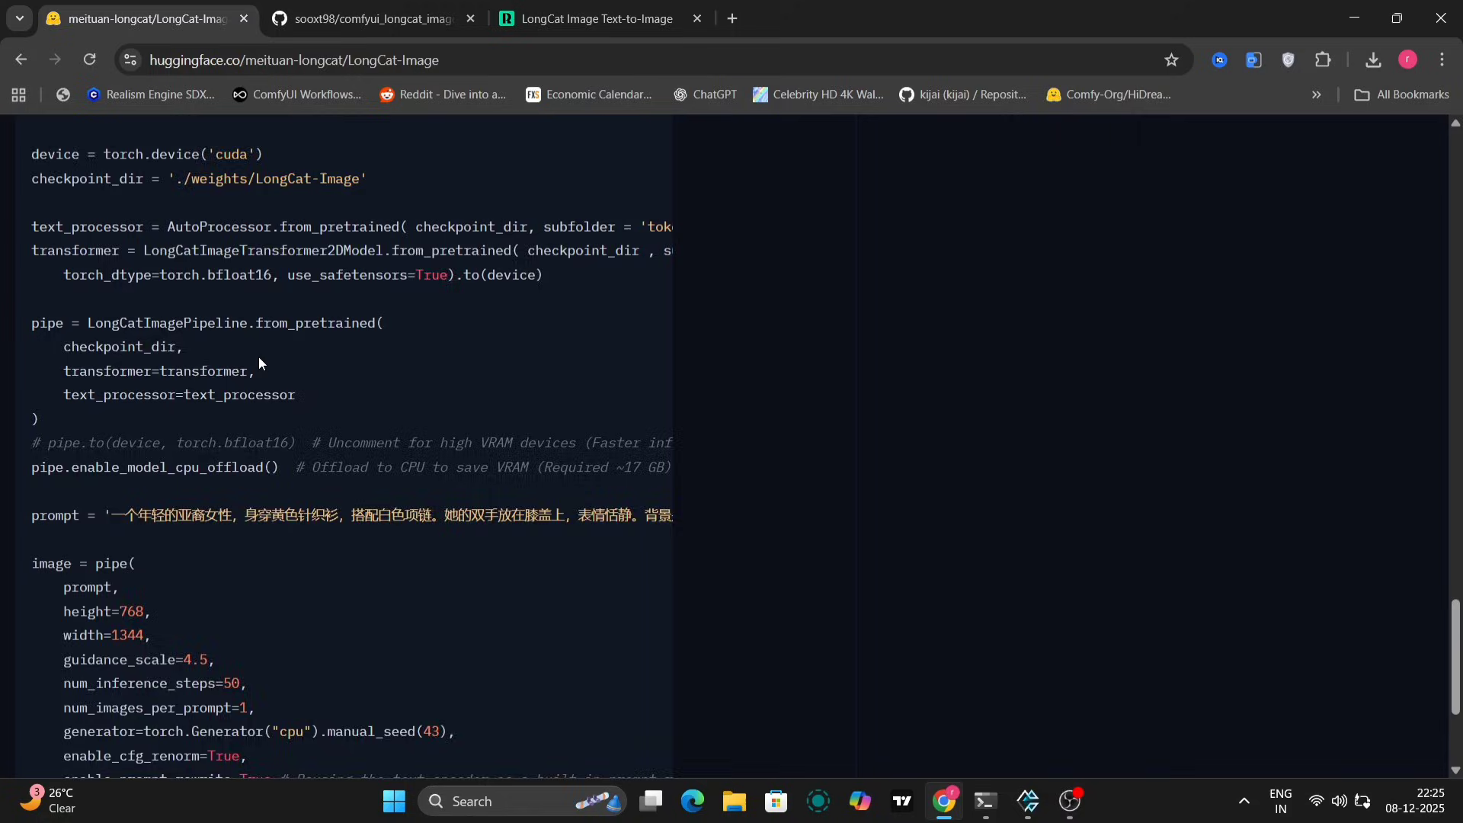
{"action": "scroll", "coordinate": [258, 357], "scroll_direction": "up", "scroll_amount": 10}
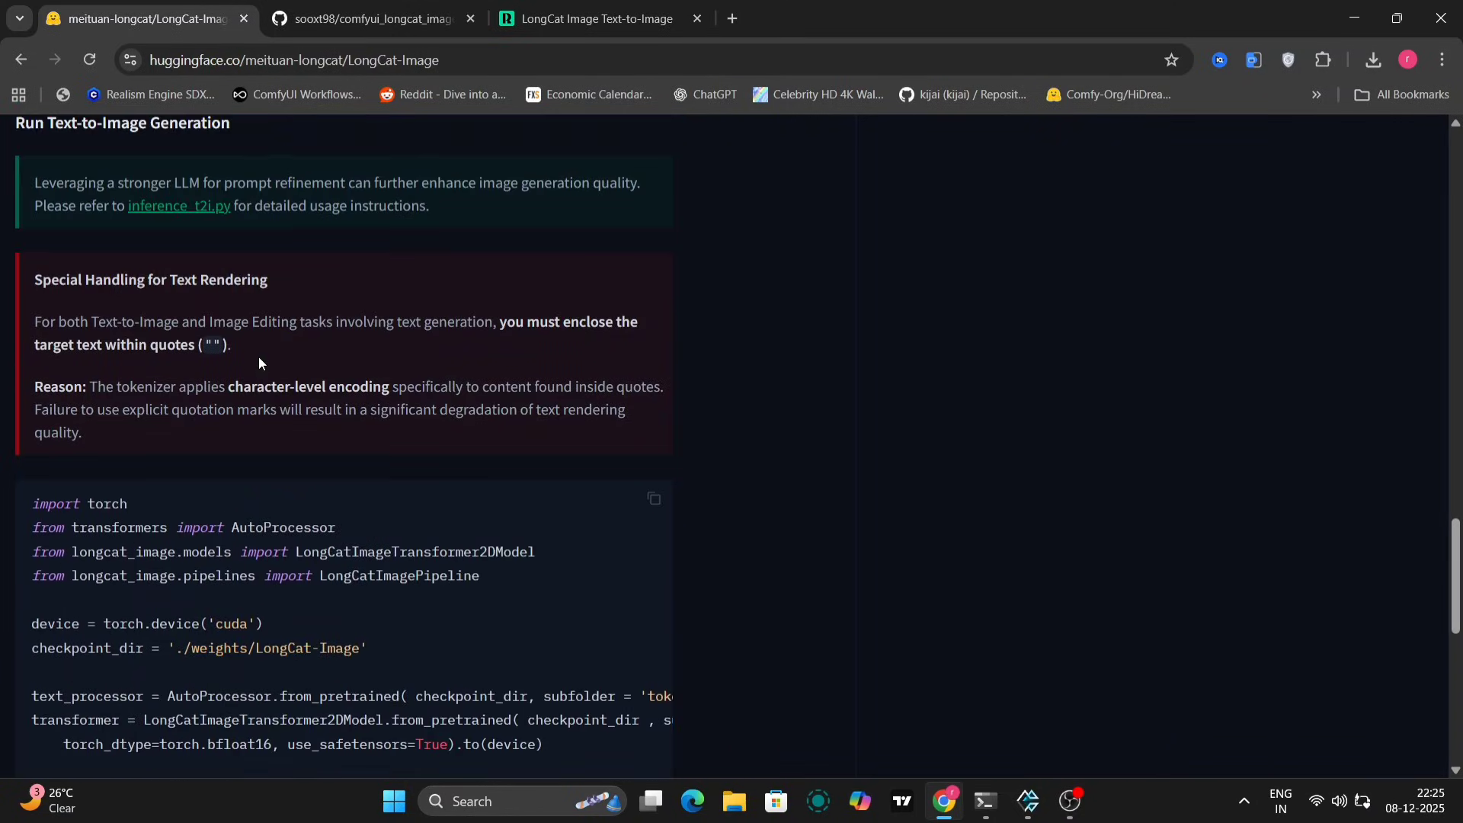
{"action": "left_click_drag", "start_coordinate": [34, 281], "coordinate": [267, 342]}
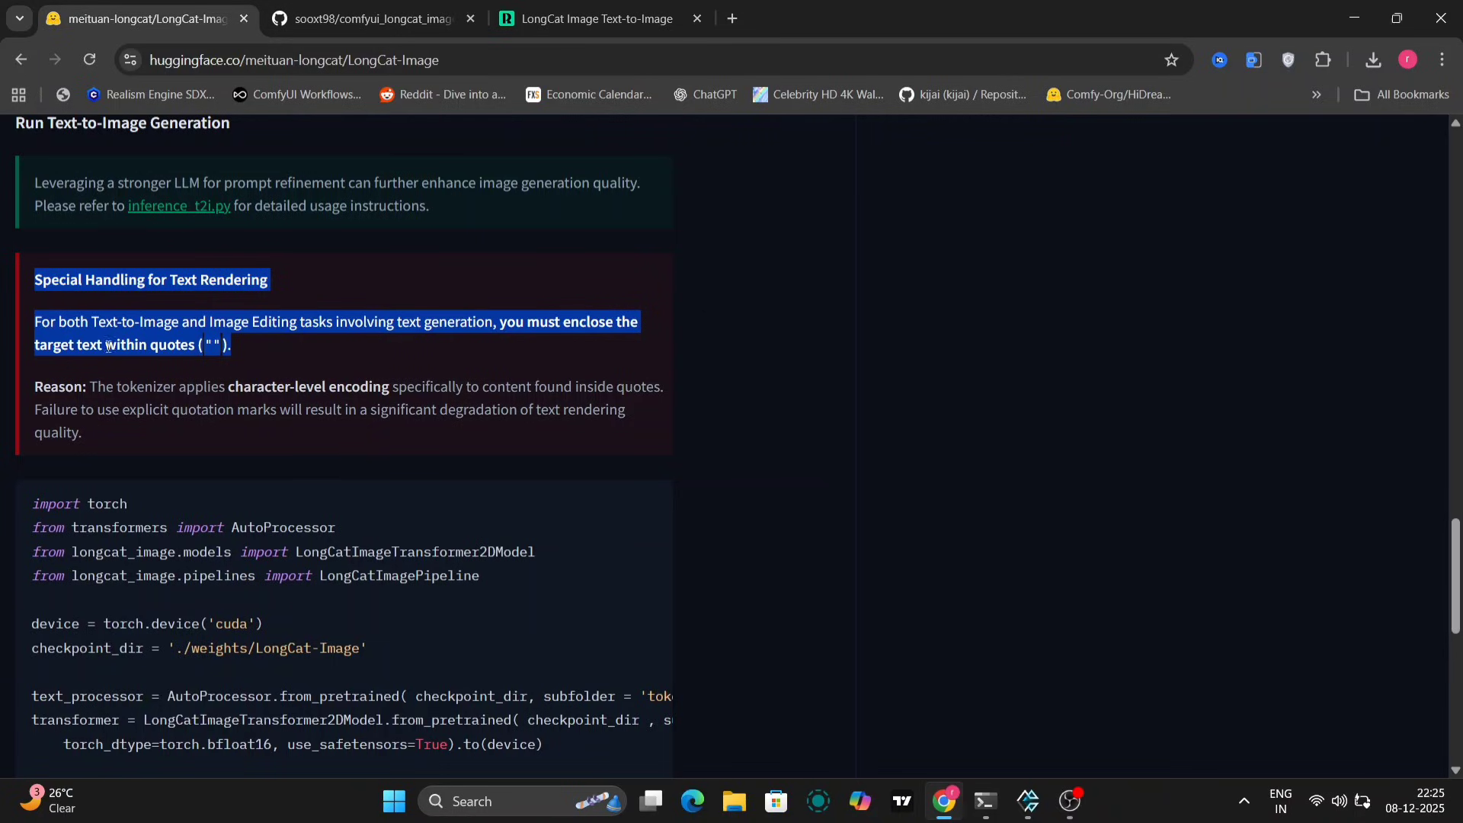
{"action": "left_click", "coordinate": [651, 424]}
{"action": "scroll", "coordinate": [651, 425], "scroll_direction": "up", "scroll_amount": 20}
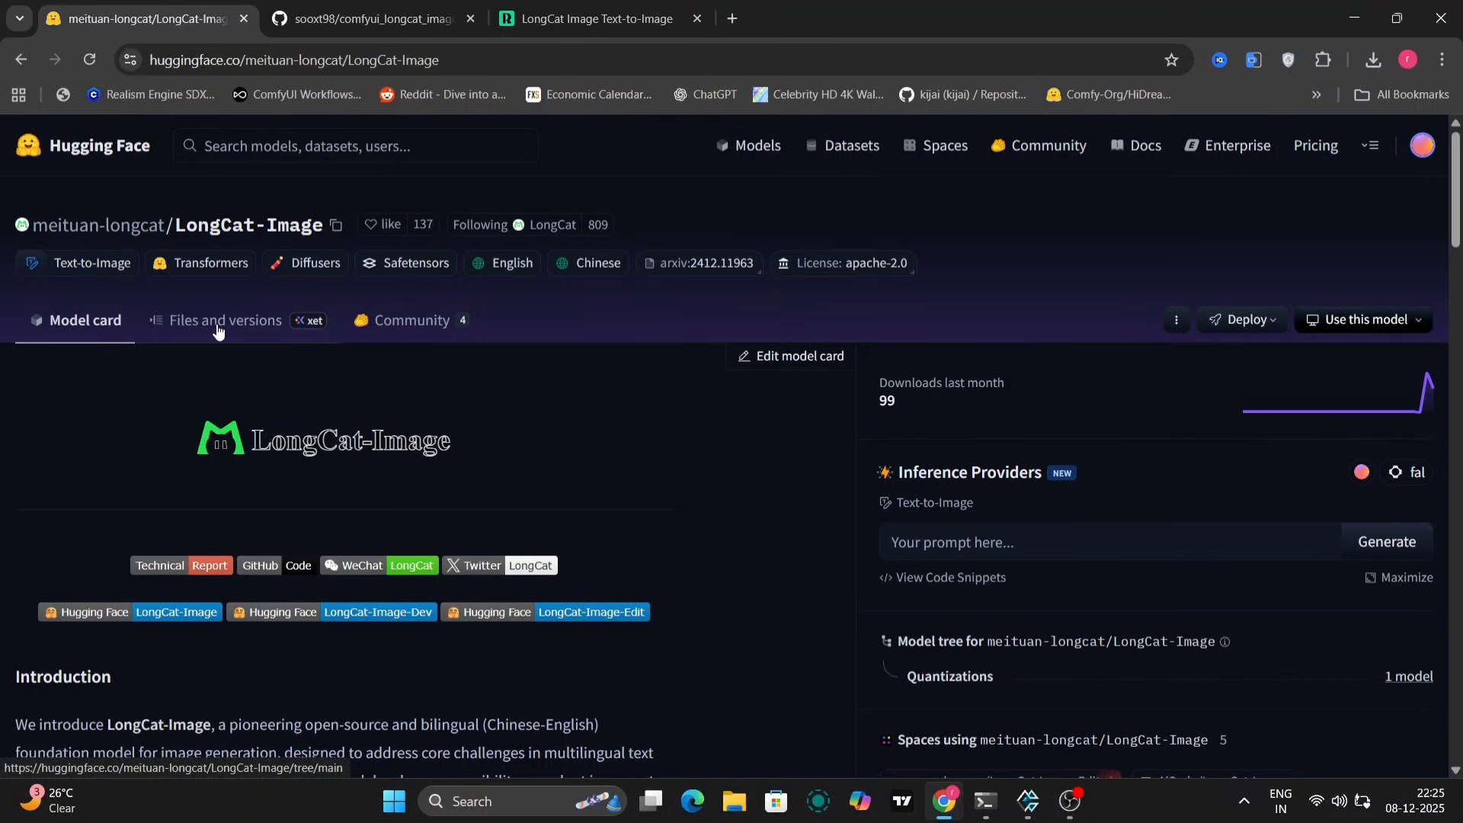
- Go to the meituan-longcat organization page and scroll to its Models list
{"action": "left_click", "coordinate": [120, 234]}
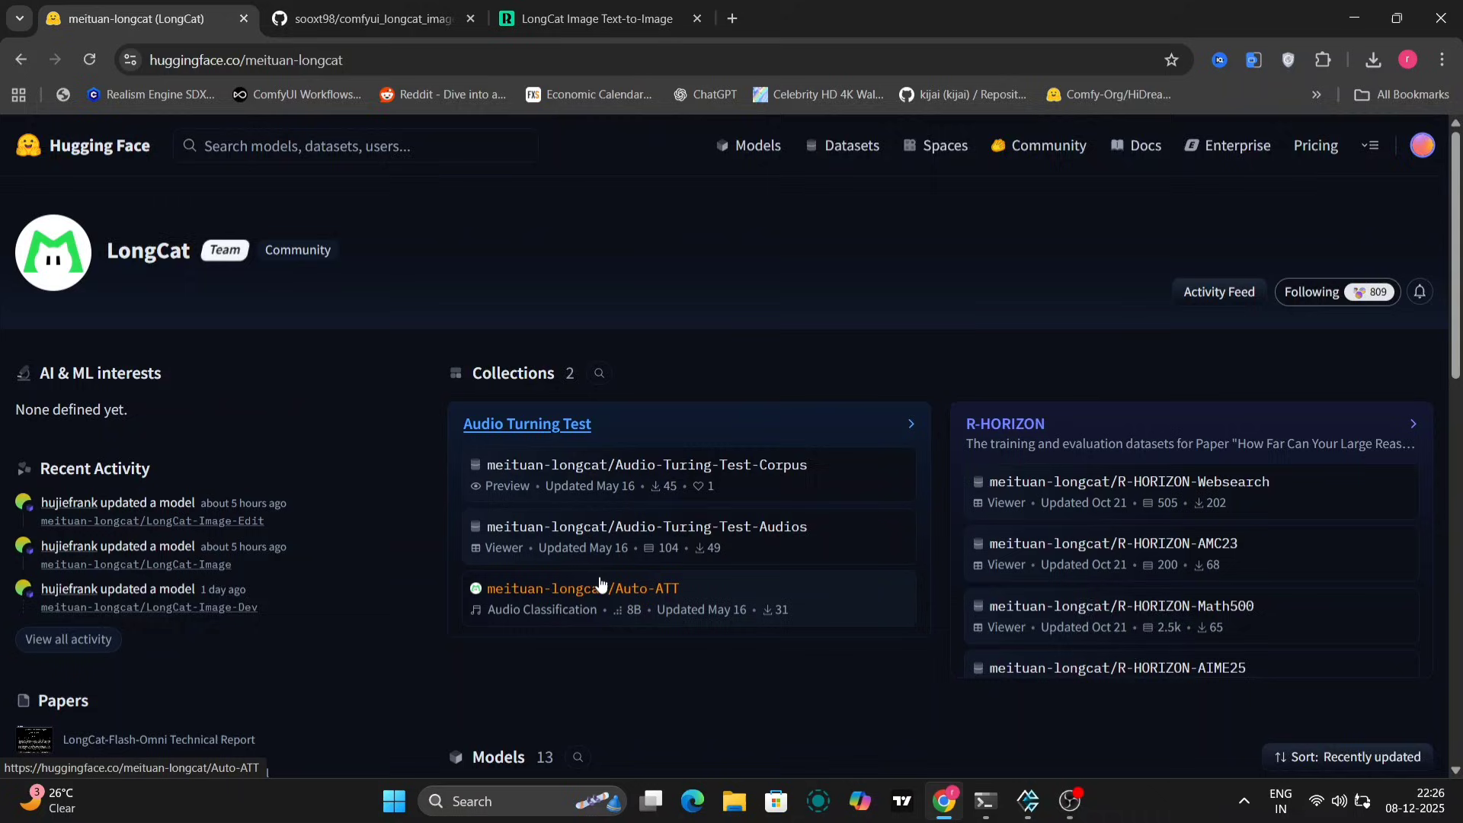
{"action": "scroll", "coordinate": [599, 583], "scroll_direction": "down", "scroll_amount": 1}
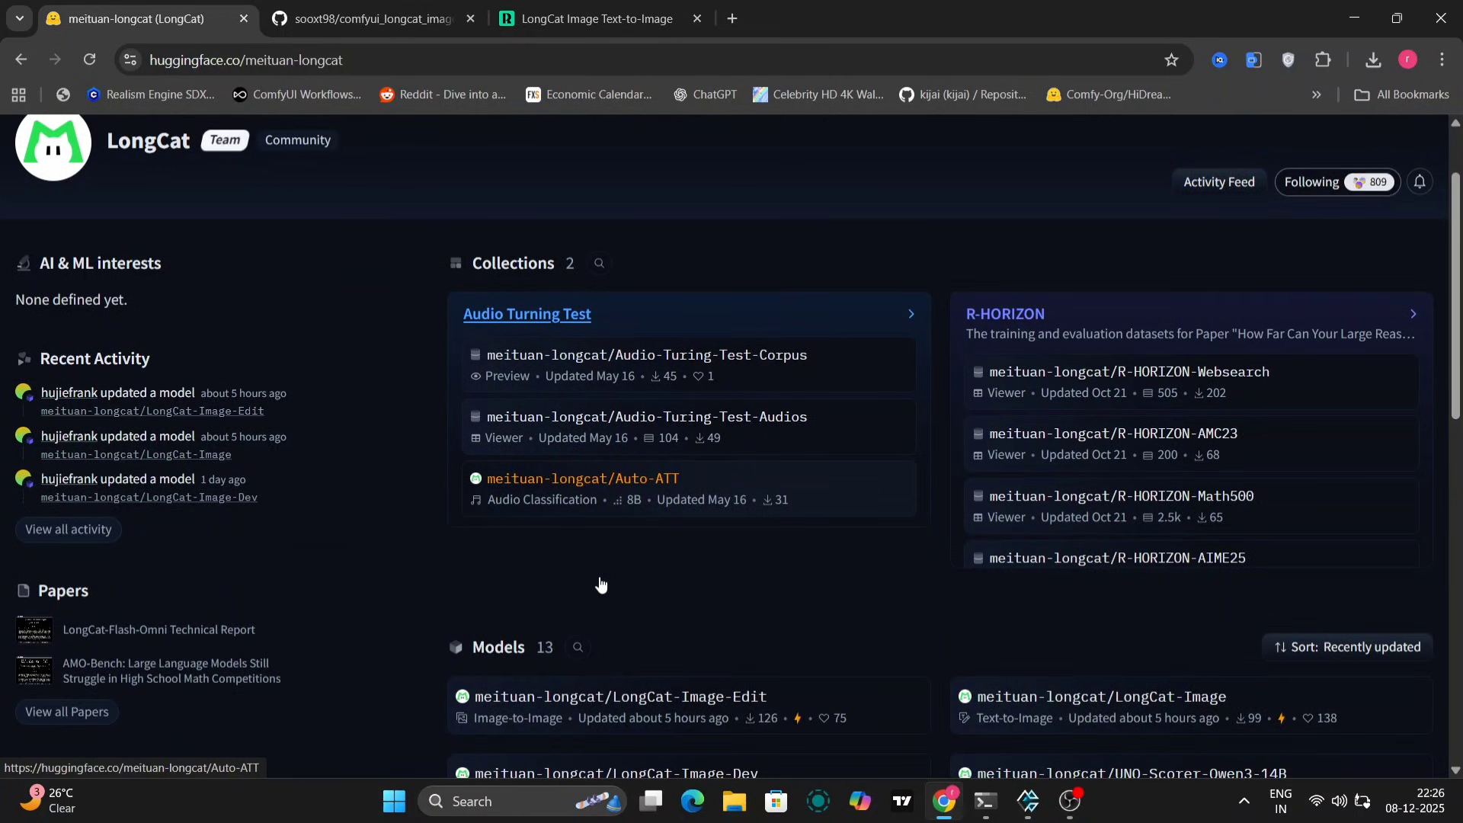
{"action": "scroll", "coordinate": [599, 583], "scroll_direction": "down", "scroll_amount": 5}
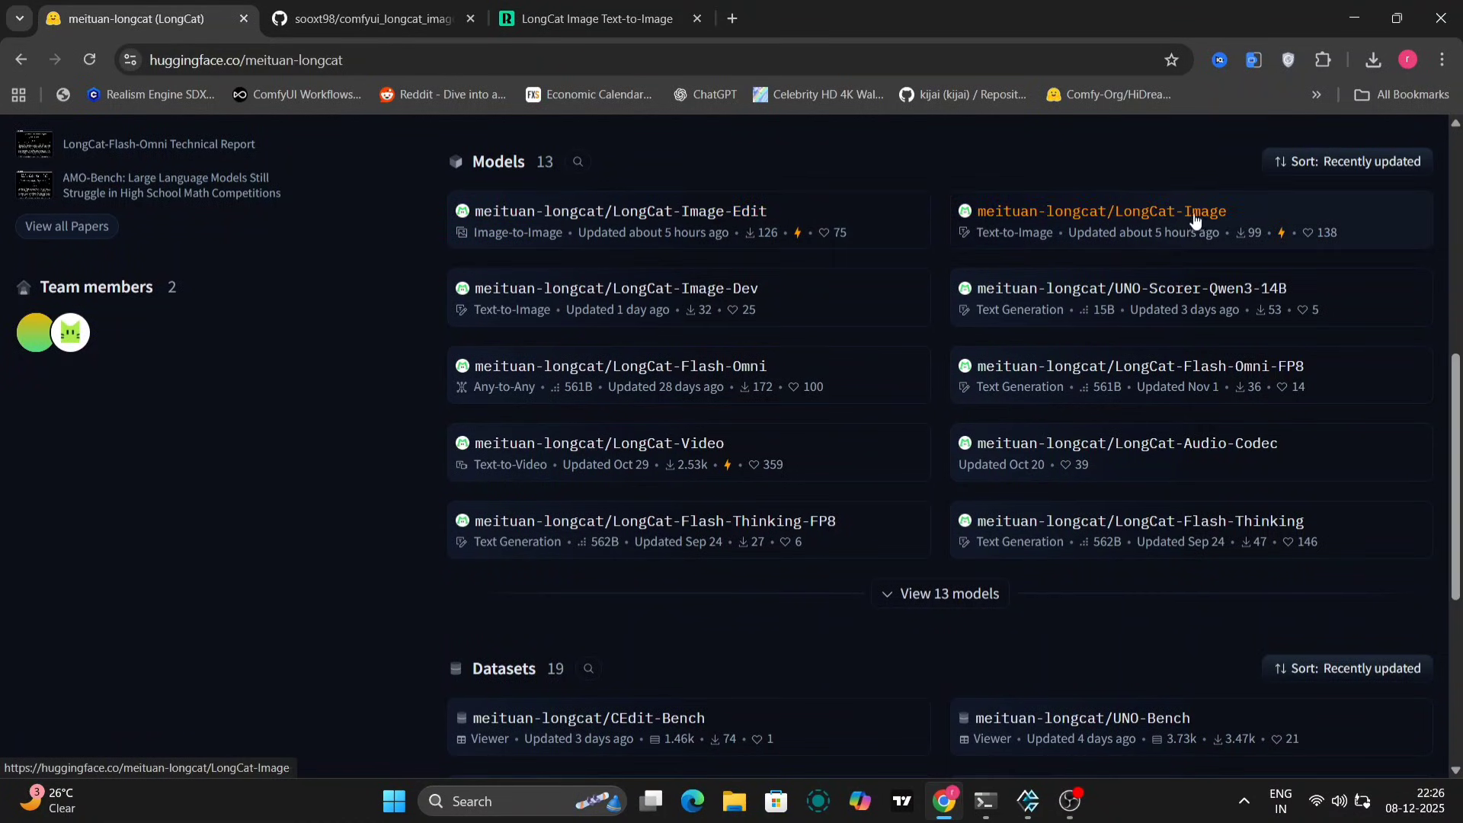
- Open the LongCat-Image-Edit model card and read through it
{"action": "left_click", "coordinate": [688, 213]}
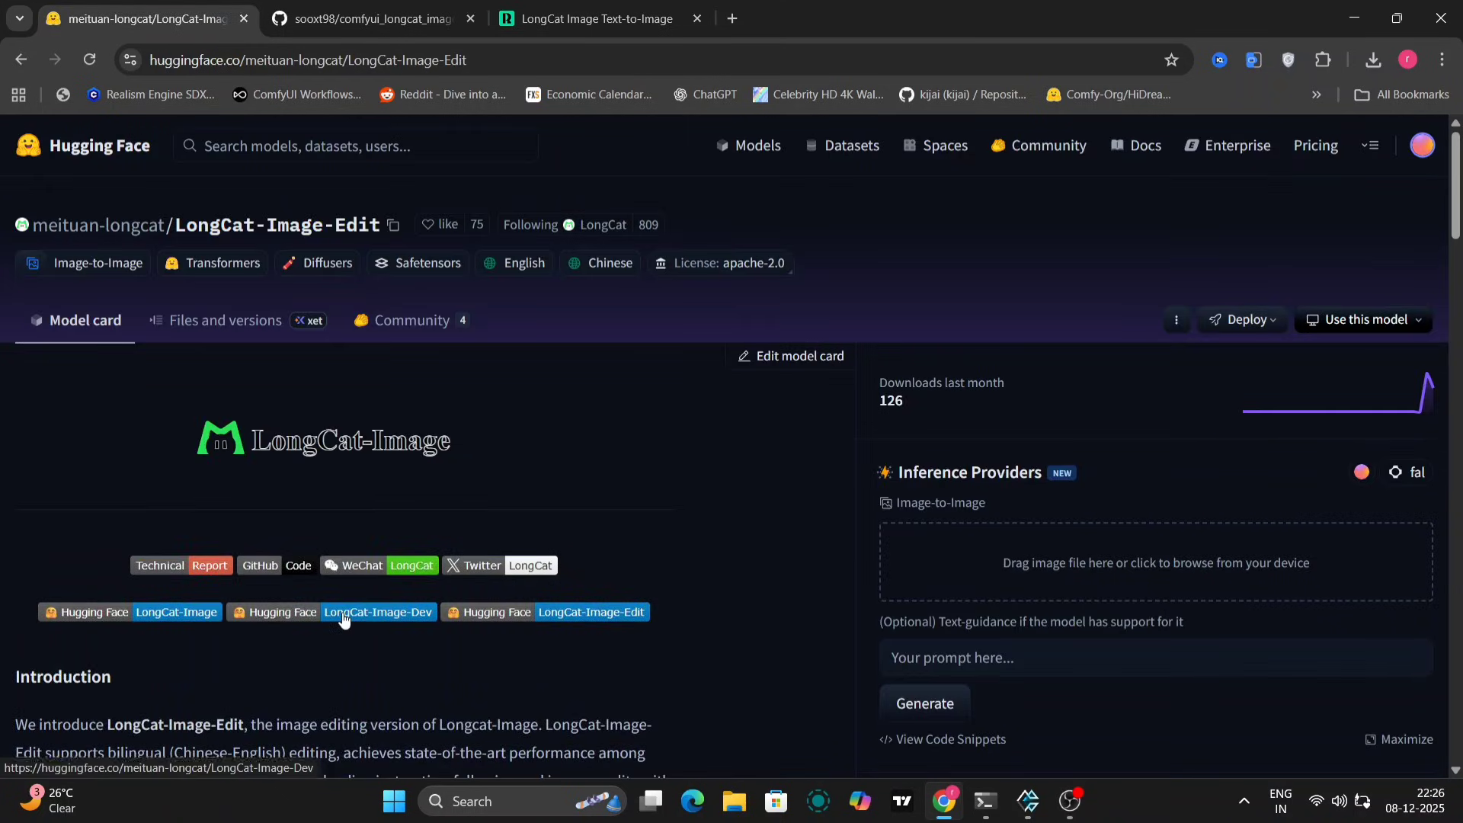
{"action": "scroll", "coordinate": [344, 617], "scroll_direction": "down", "scroll_amount": 7}
{"action": "scroll", "coordinate": [343, 617], "scroll_direction": "down", "scroll_amount": 7}
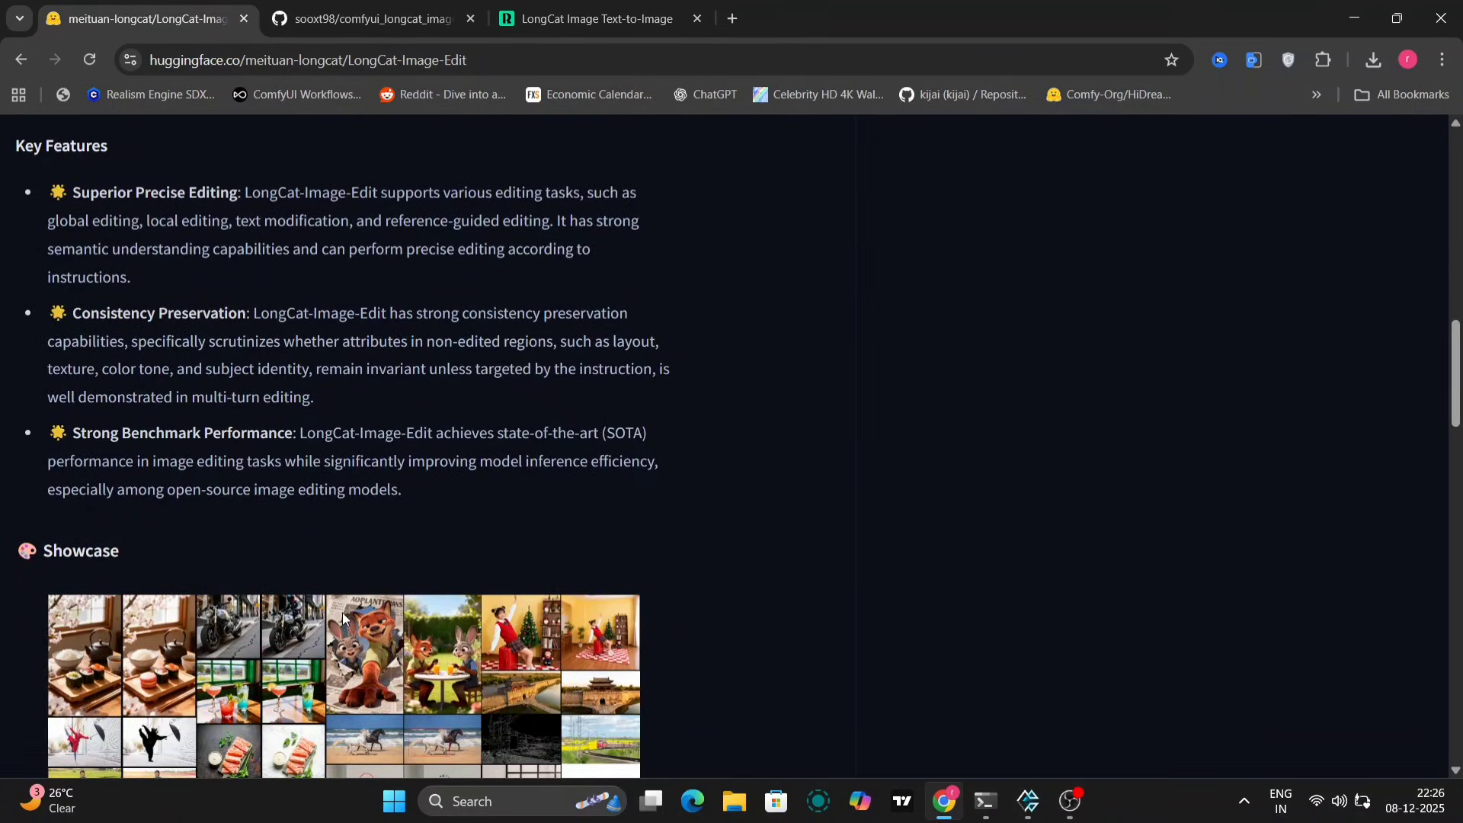
{"action": "scroll", "coordinate": [341, 612], "scroll_direction": "down", "scroll_amount": 15}
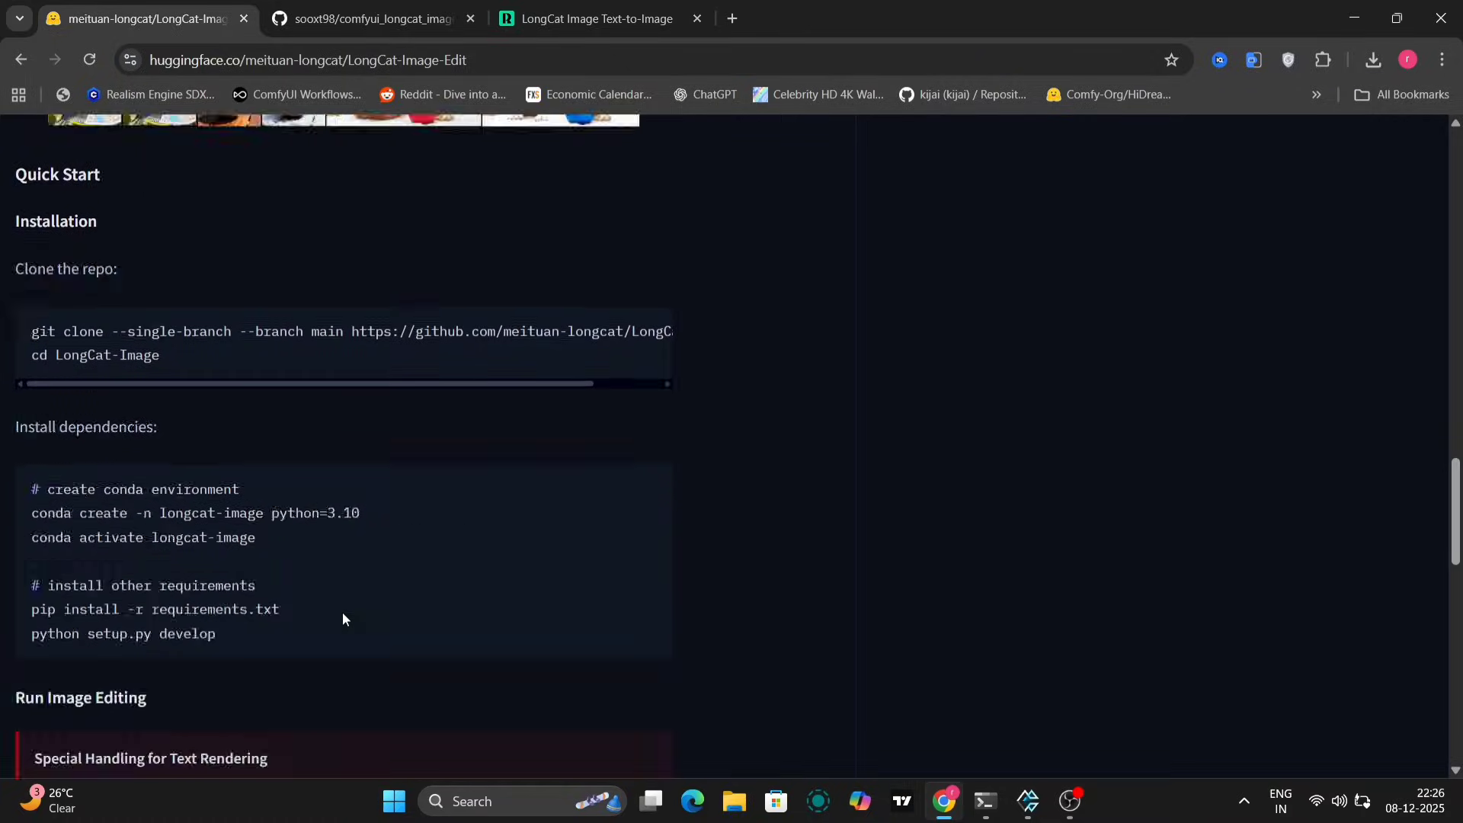
{"action": "scroll", "coordinate": [342, 618], "scroll_direction": "up", "scroll_amount": 10}
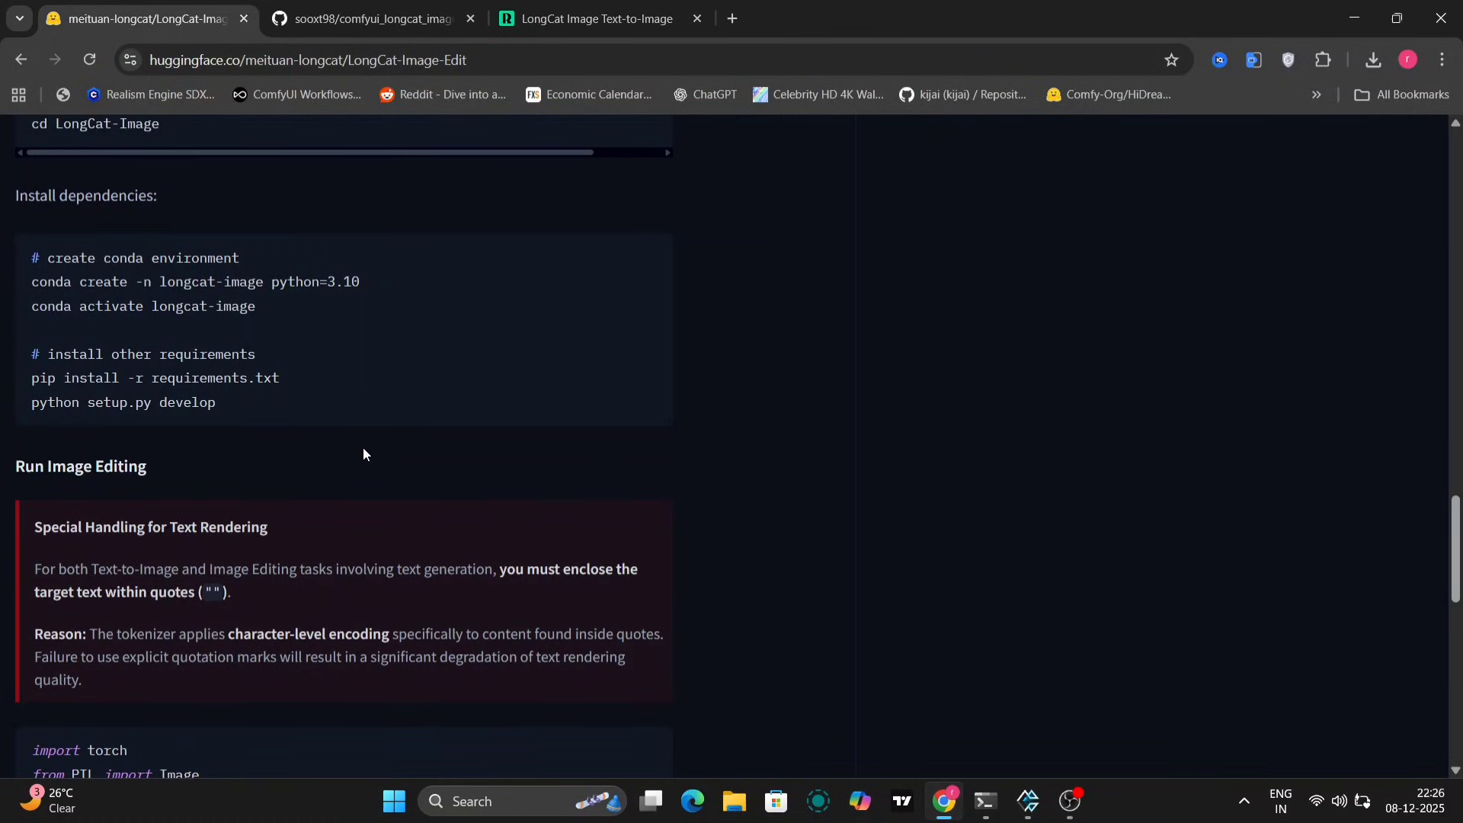
{"action": "scroll", "coordinate": [363, 447], "scroll_direction": "up", "scroll_amount": 15}
- Switch to the comfyui_longcat_image repository and read the README introduction and Features
{"action": "key", "text": "ctrl+Tab"}
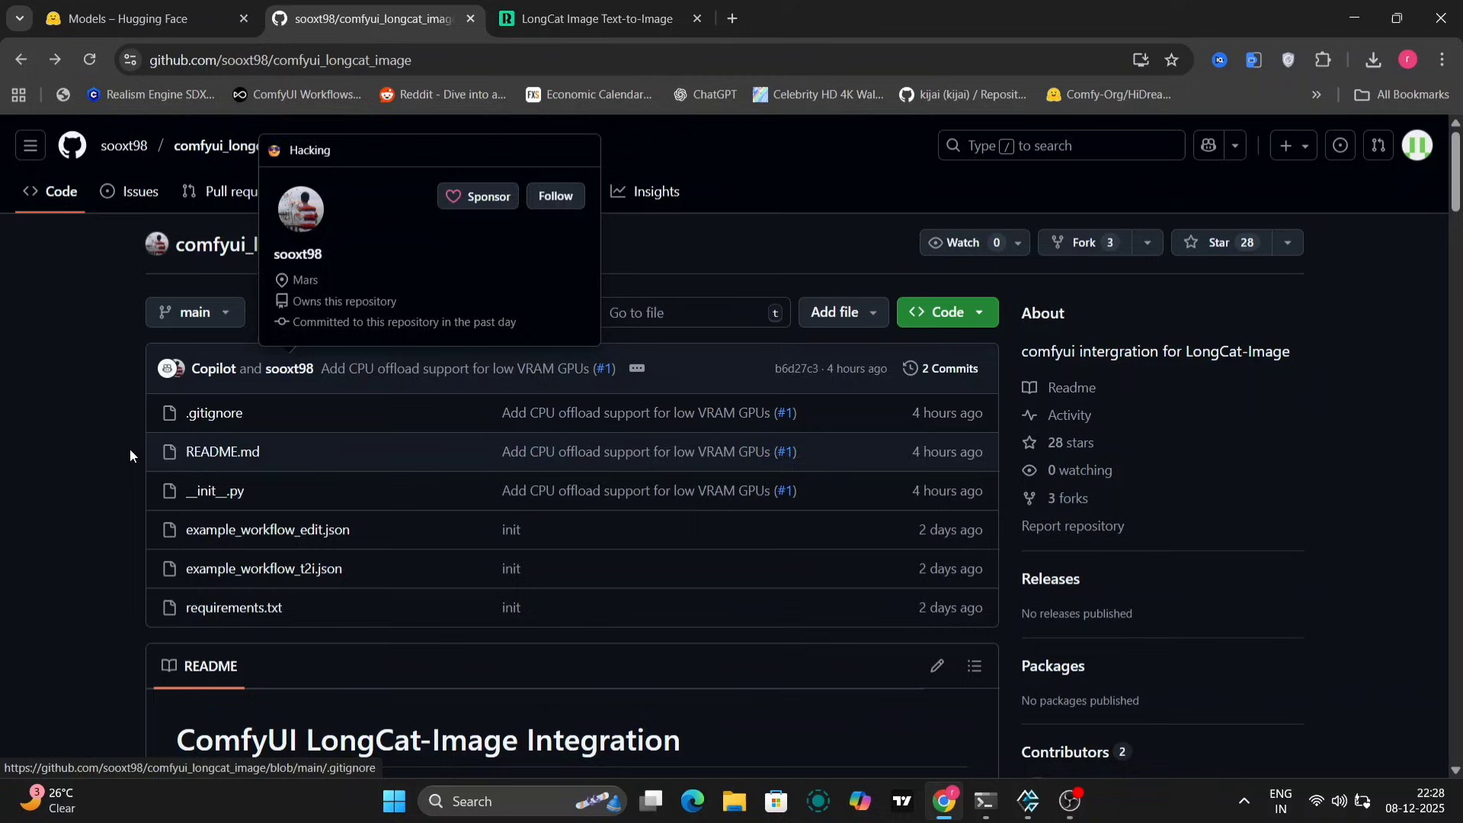
{"action": "mouse_move", "coordinate": [138, 145]}
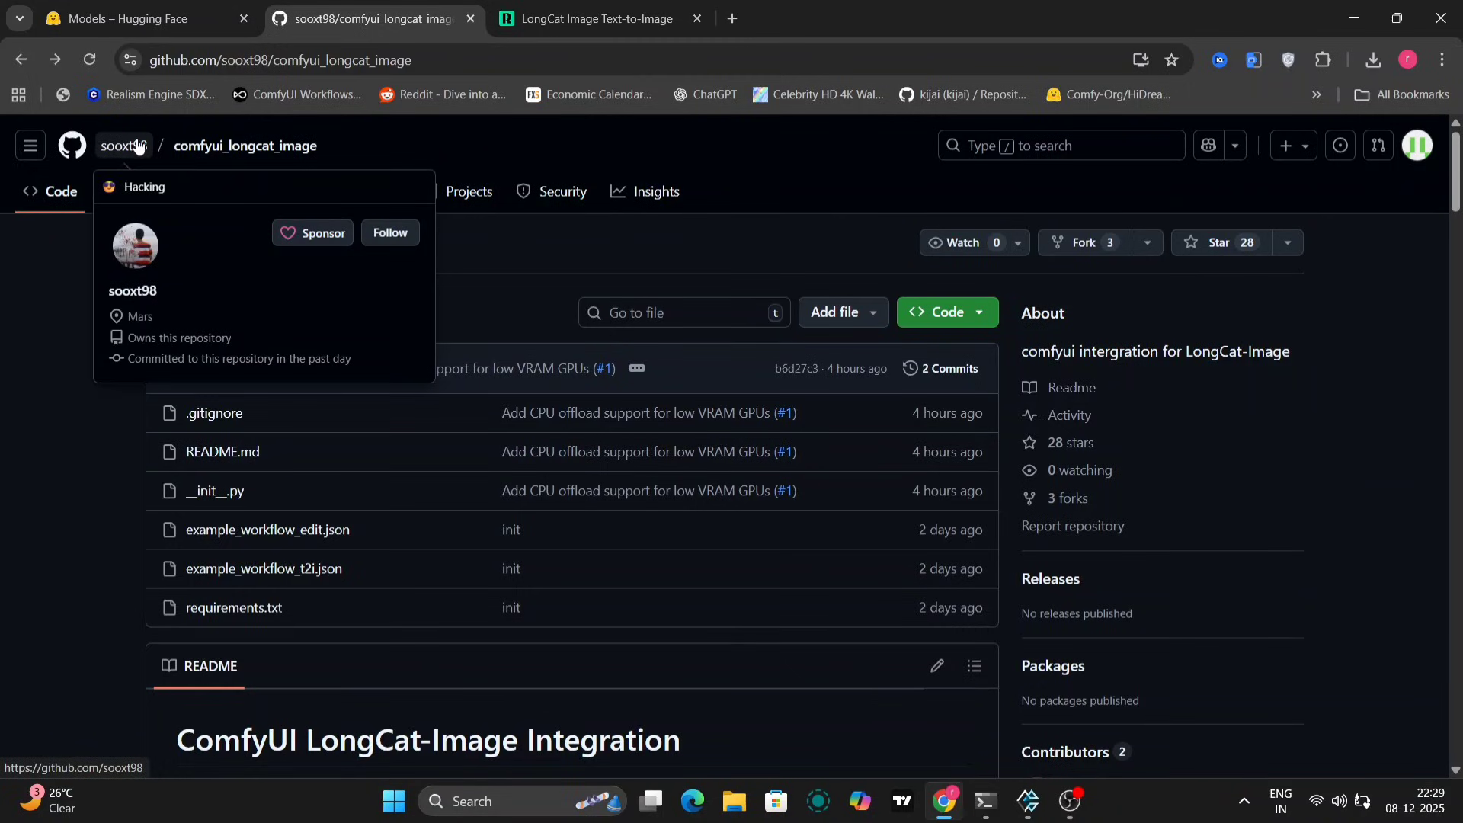
{"action": "scroll", "coordinate": [518, 277], "scroll_direction": "down", "scroll_amount": 5}
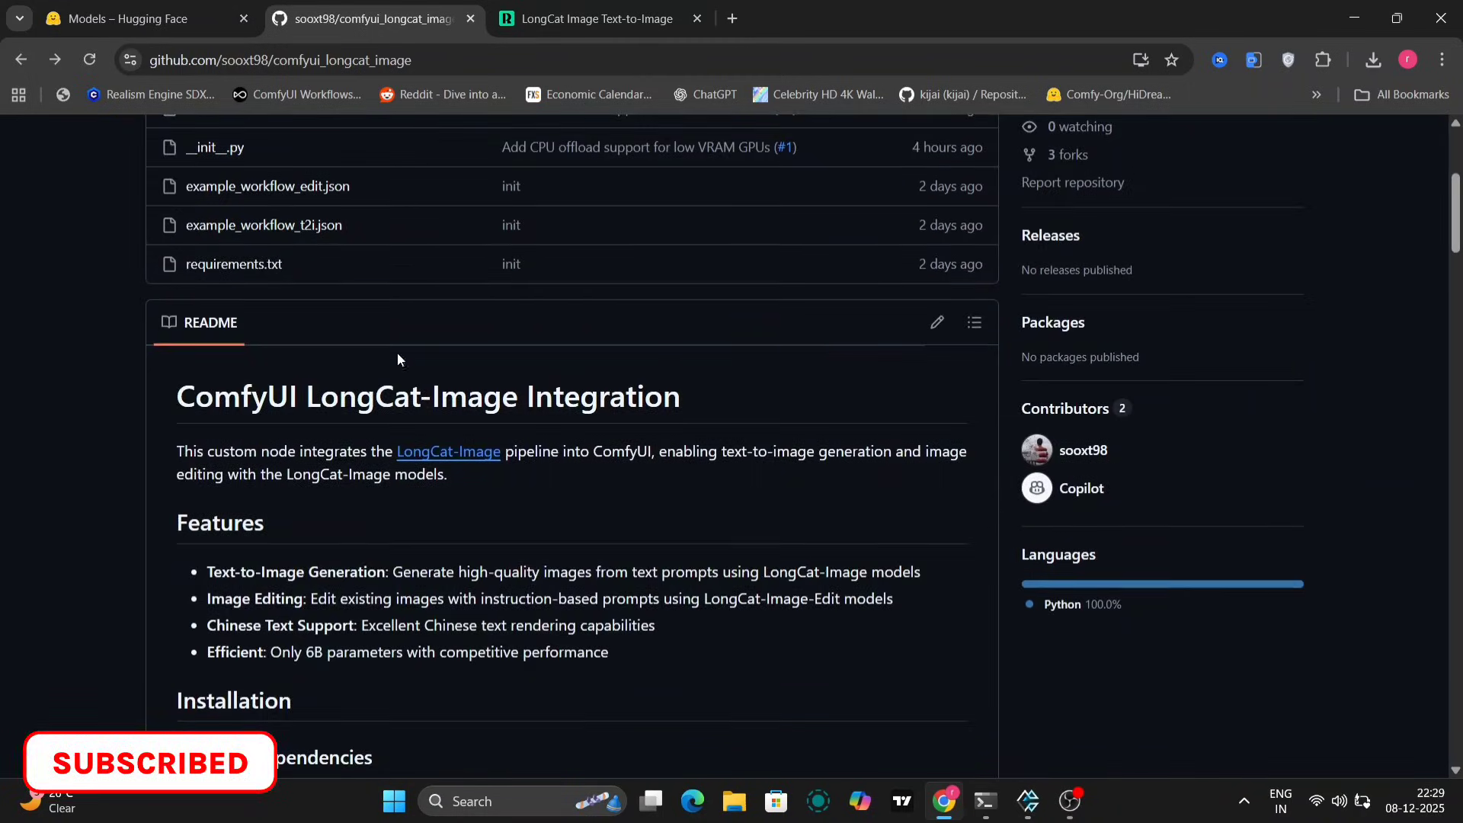
{"action": "left_click_drag", "start_coordinate": [163, 395], "coordinate": [491, 494]}
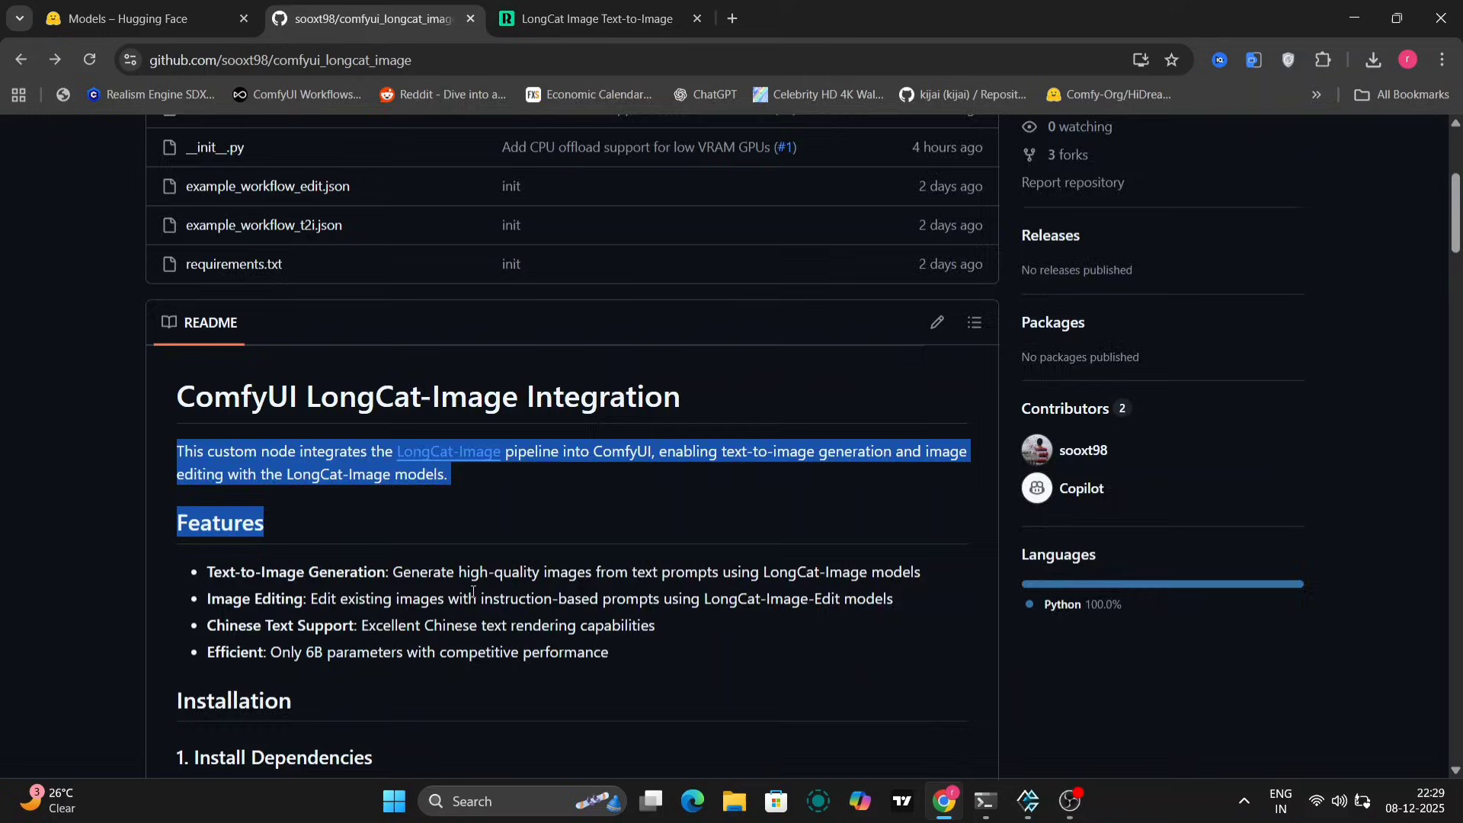
{"action": "scroll", "coordinate": [473, 591], "scroll_direction": "down", "scroll_amount": 10}
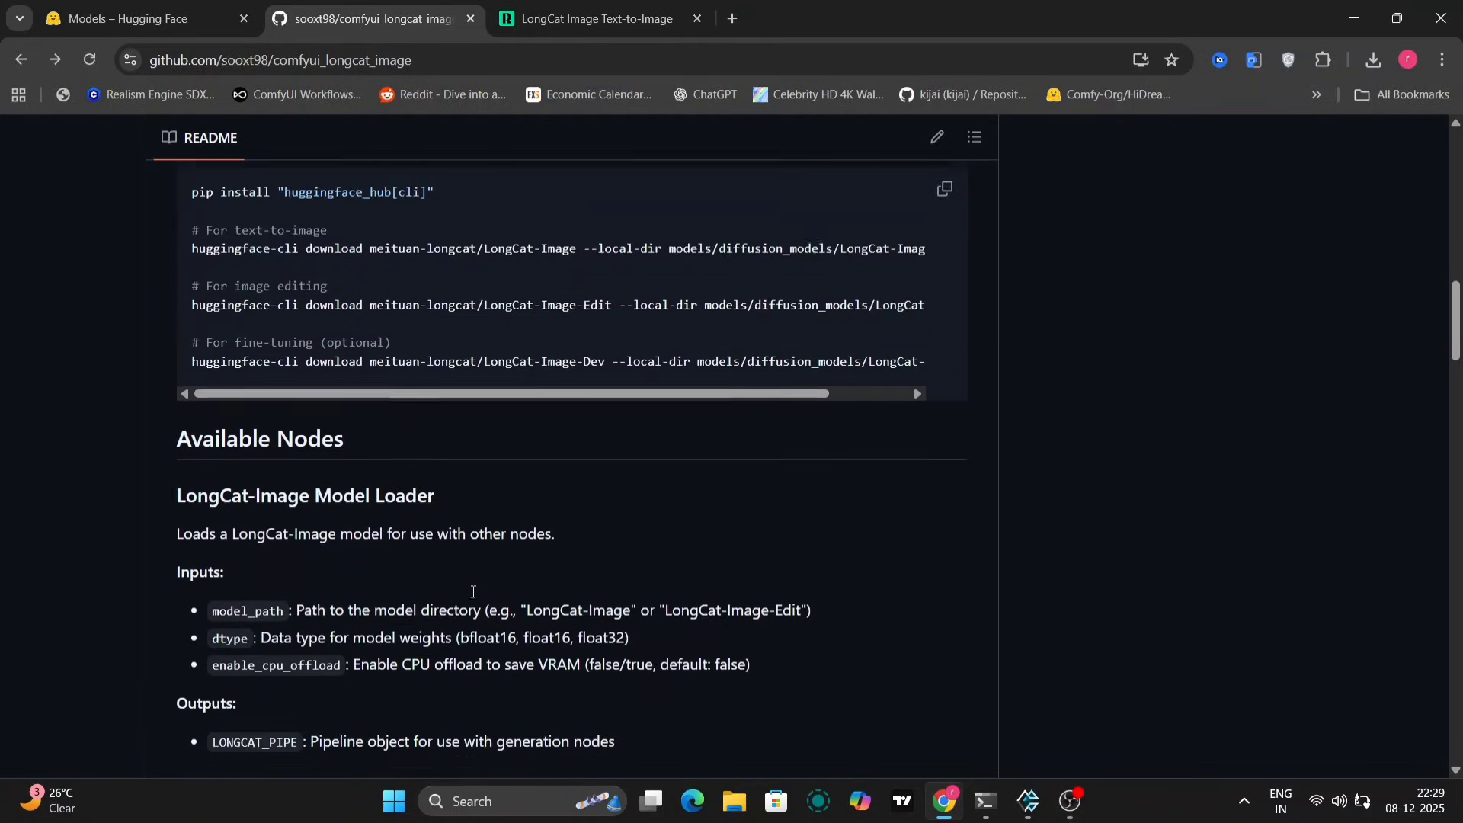
{"action": "scroll", "coordinate": [472, 592], "scroll_direction": "down", "scroll_amount": 1}
{"action": "scroll", "coordinate": [472, 595], "scroll_direction": "up", "scroll_amount": 1}
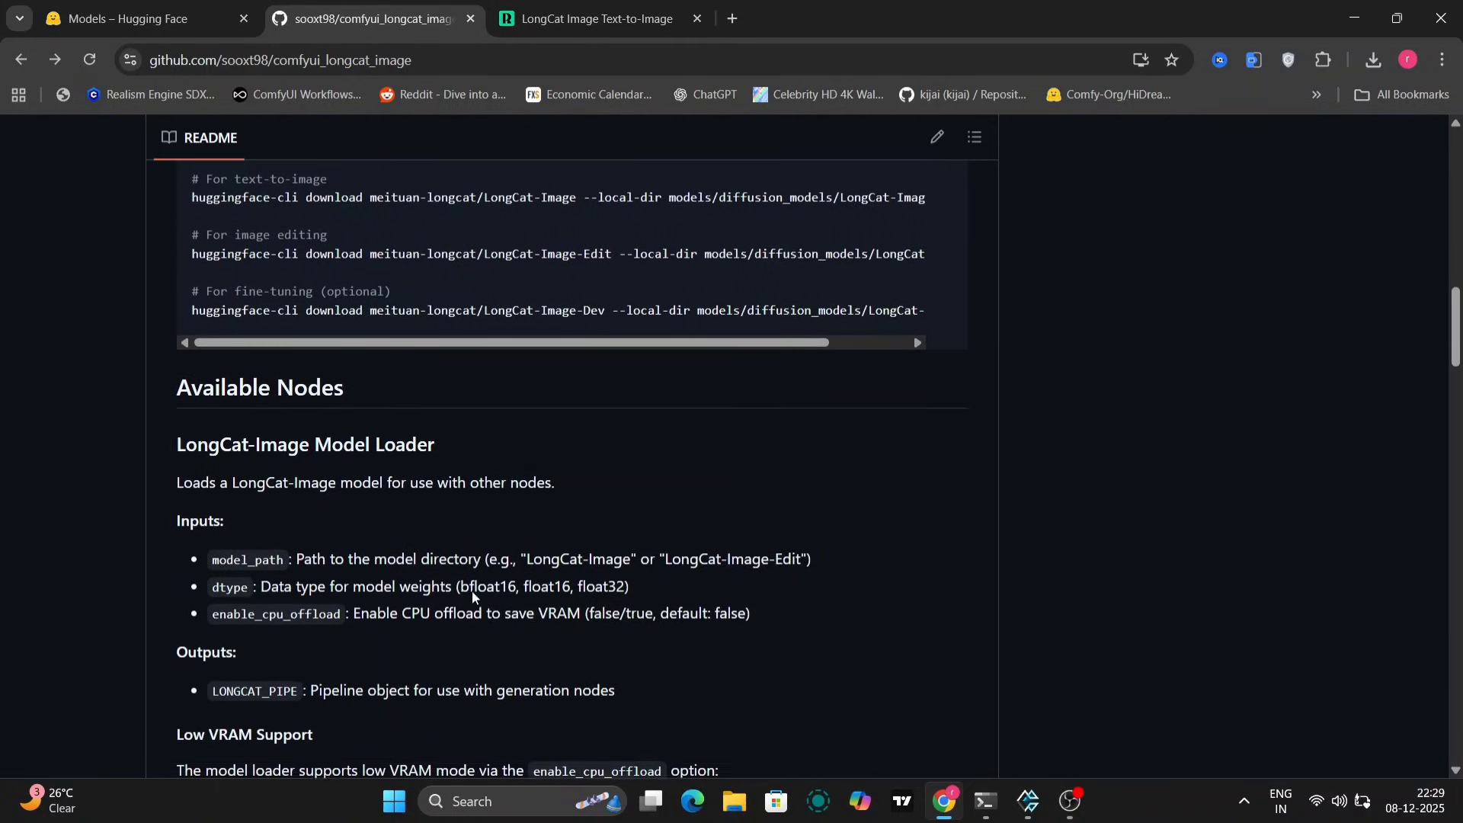
{"action": "scroll", "coordinate": [462, 530], "scroll_direction": "down", "scroll_amount": 1}
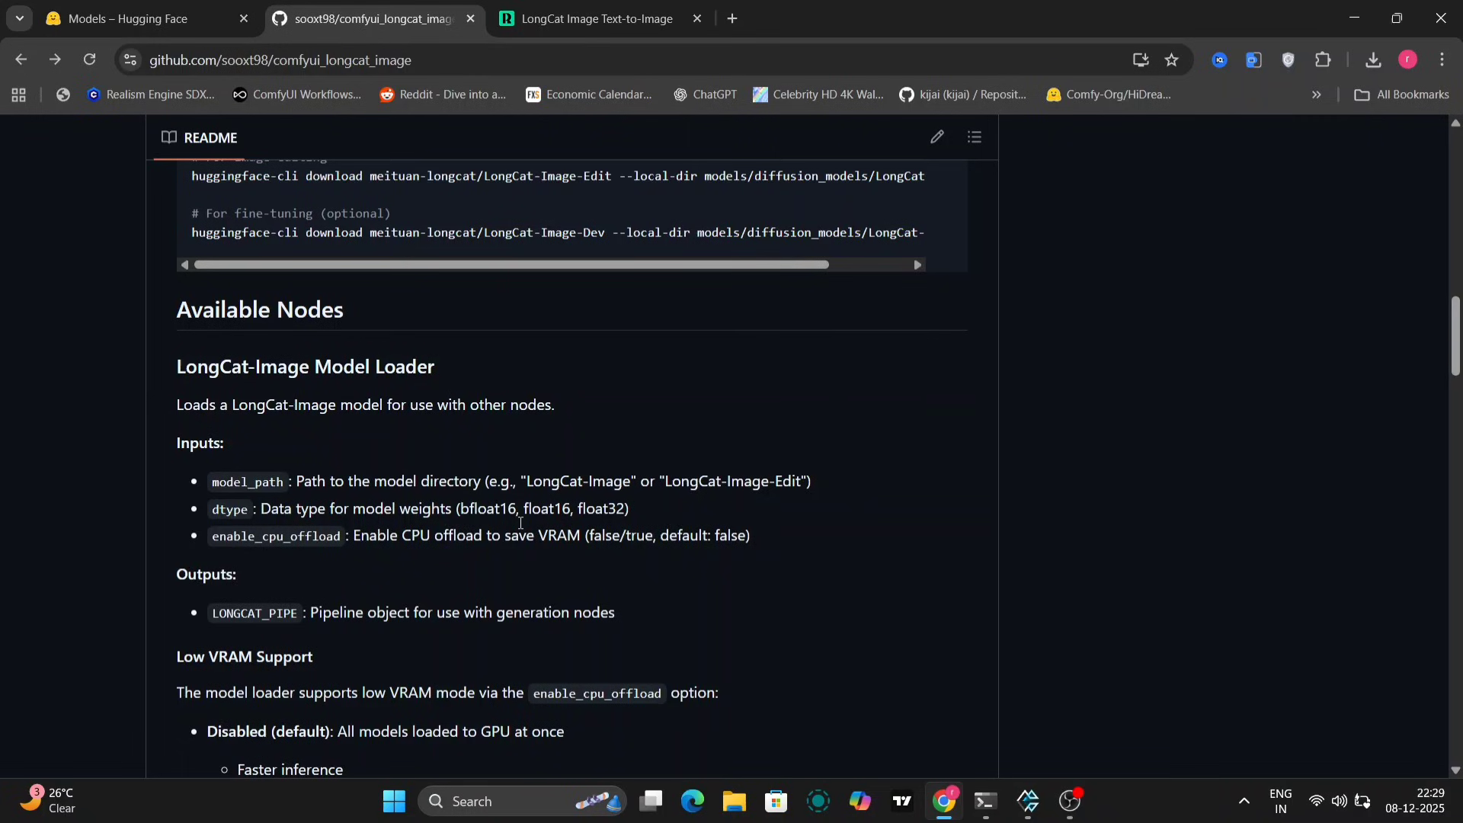
{"action": "scroll", "coordinate": [409, 640], "scroll_direction": "down", "scroll_amount": 3}
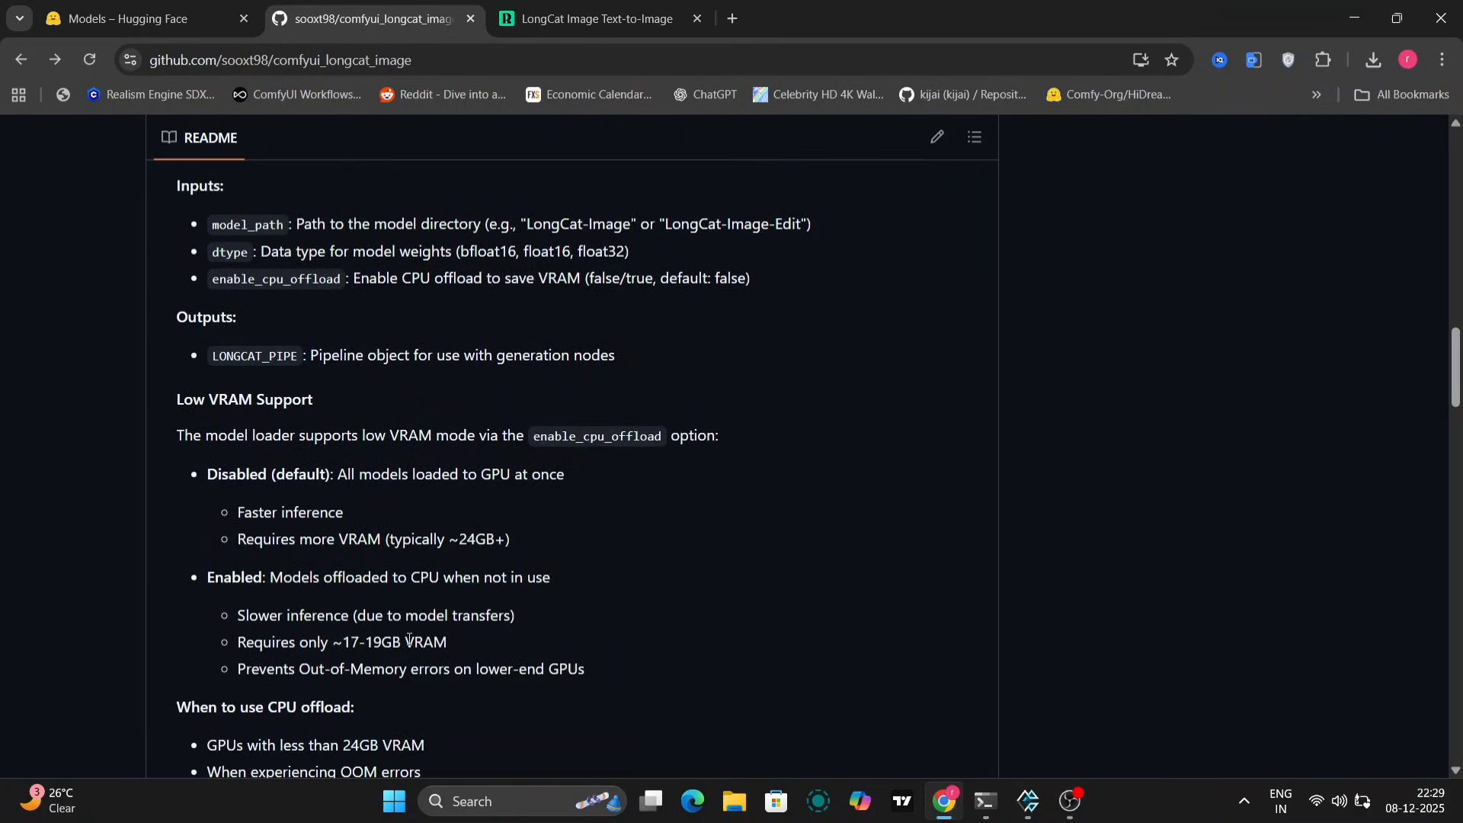
{"action": "scroll", "coordinate": [409, 641], "scroll_direction": "down", "scroll_amount": 2}
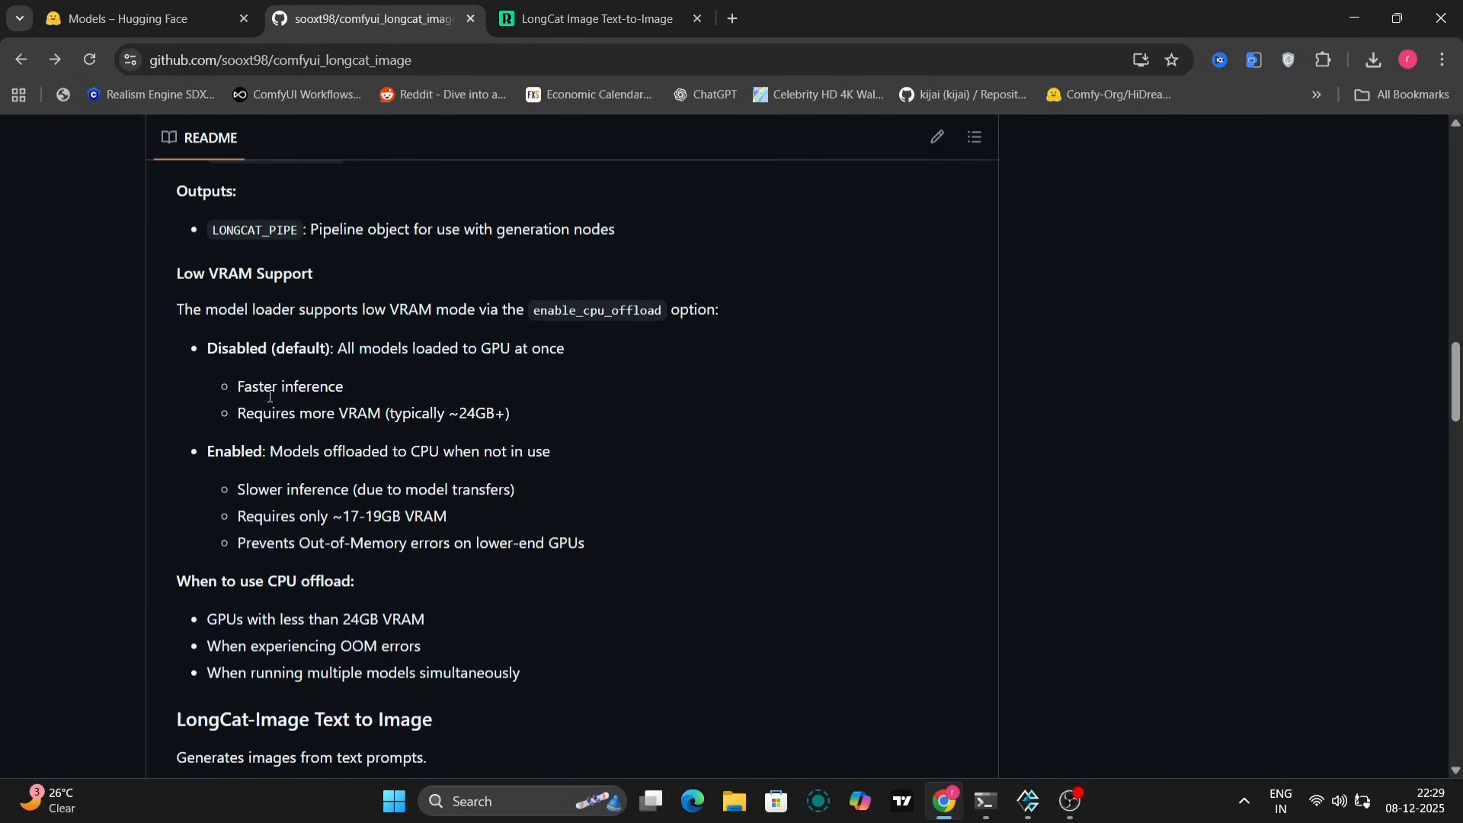
- Read the README notes on full-GPU loading, CPU offload and under-24GB VRAM, then show clone options
{"action": "left_click_drag", "start_coordinate": [234, 390], "coordinate": [506, 409]}
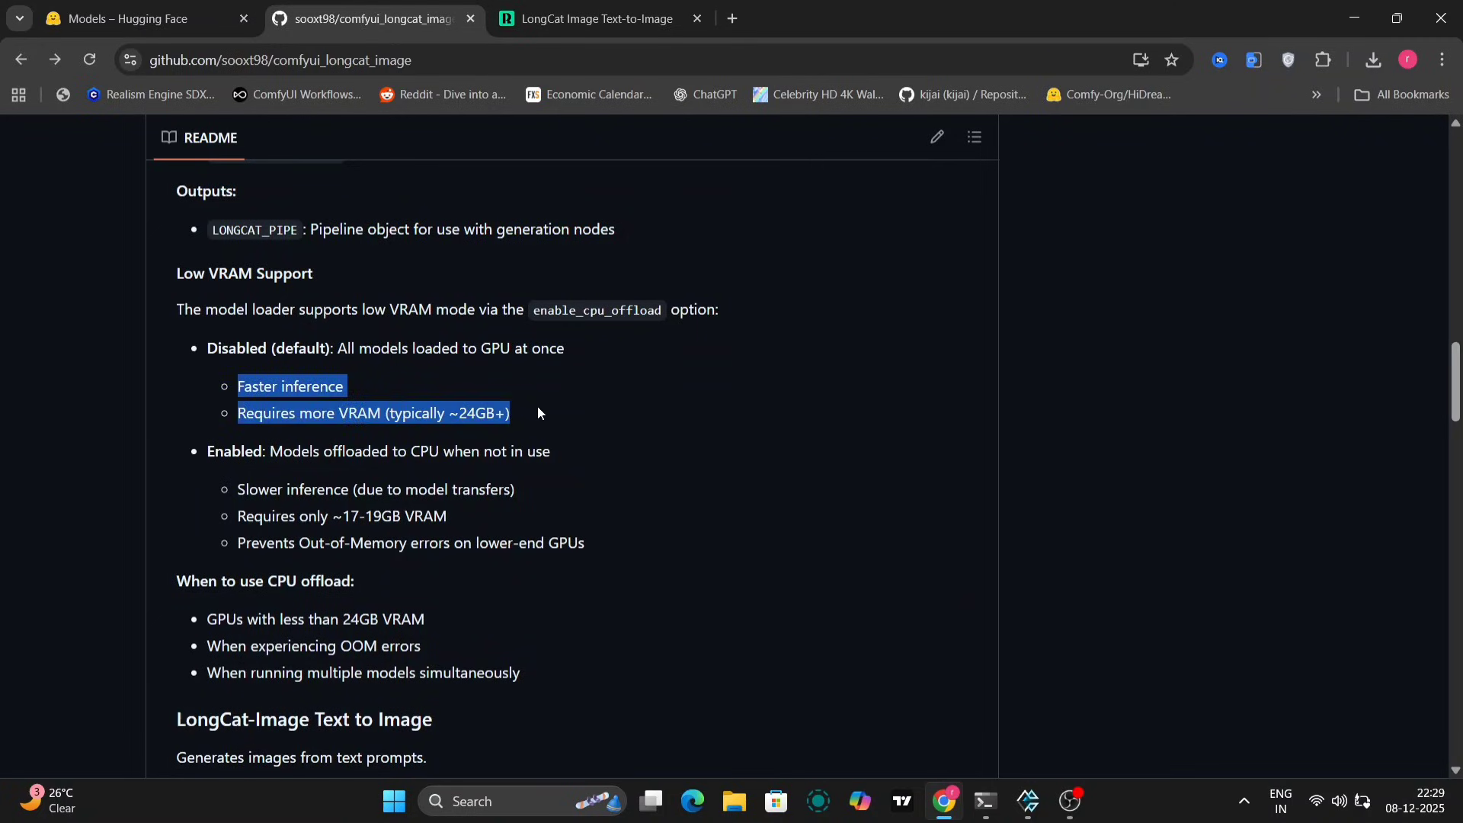
{"action": "left_click", "coordinate": [538, 413]}
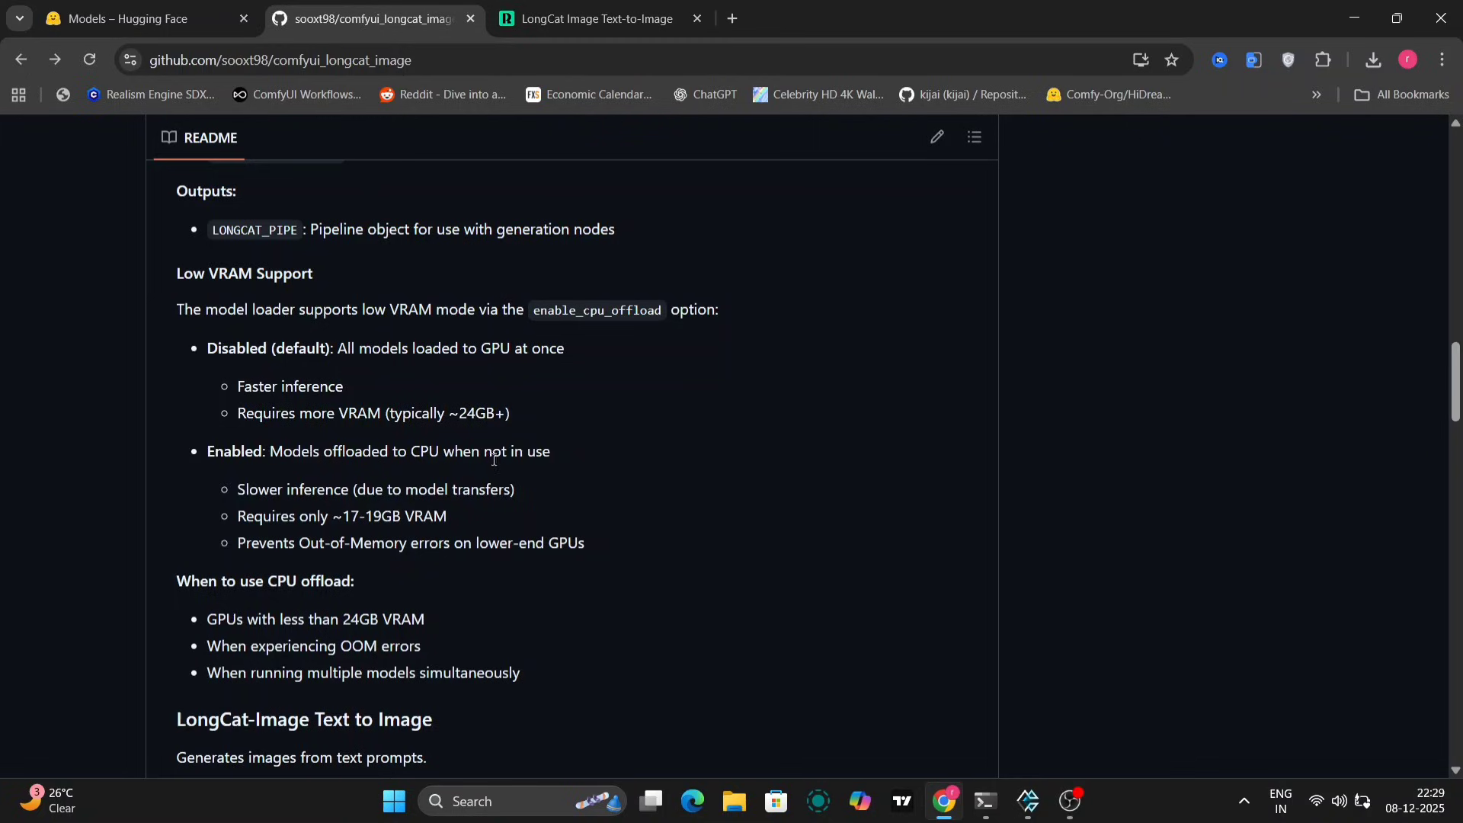
{"action": "left_click_drag", "start_coordinate": [240, 485], "coordinate": [601, 541]}
{"action": "left_click", "coordinate": [600, 542]}
{"action": "scroll", "coordinate": [600, 541], "scroll_direction": "down", "scroll_amount": 1}
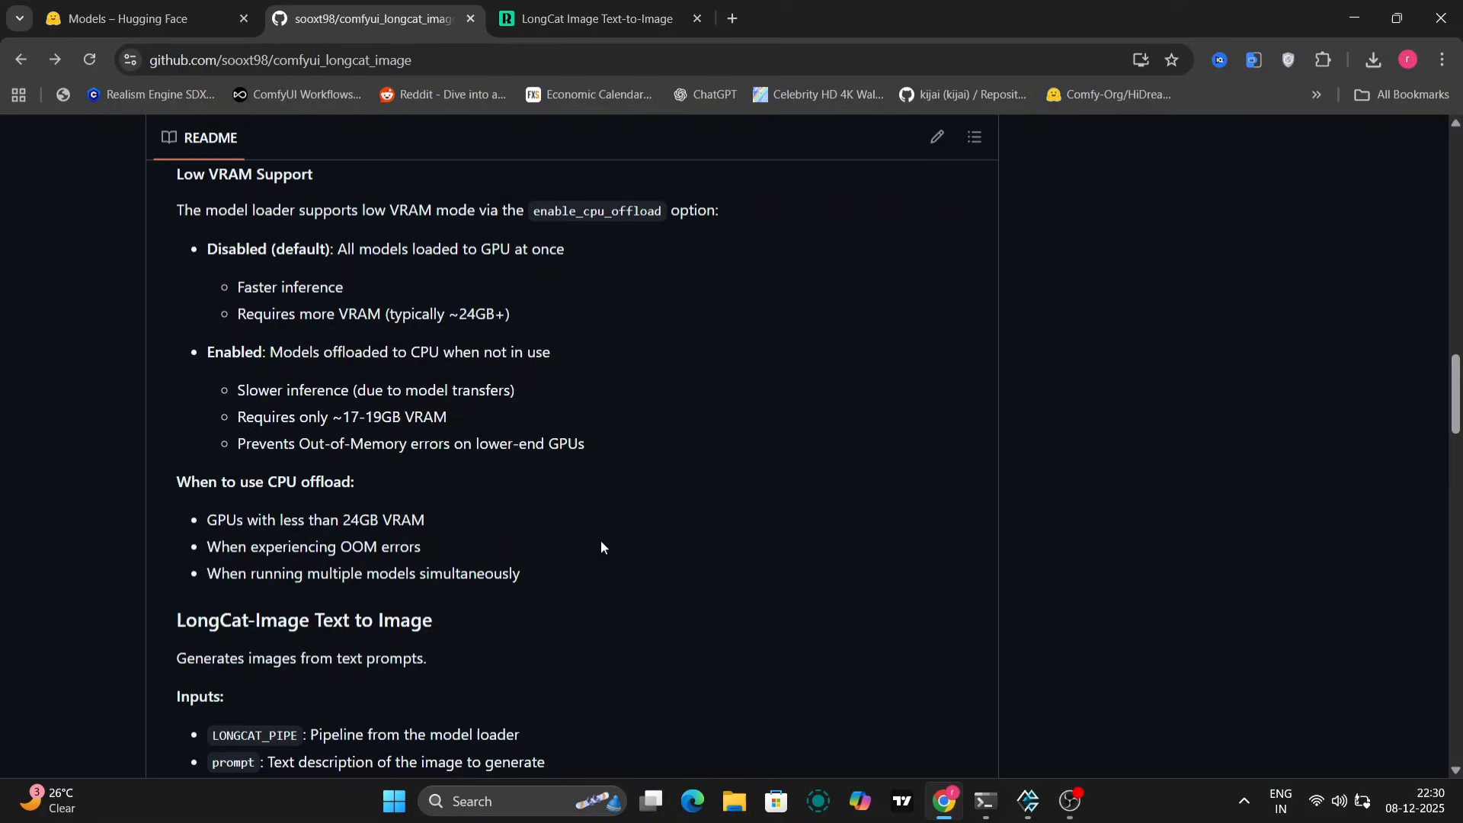
{"action": "left_click_drag", "start_coordinate": [426, 519], "coordinate": [404, 514]}
{"action": "scroll", "coordinate": [405, 514], "scroll_direction": "down", "scroll_amount": 4}
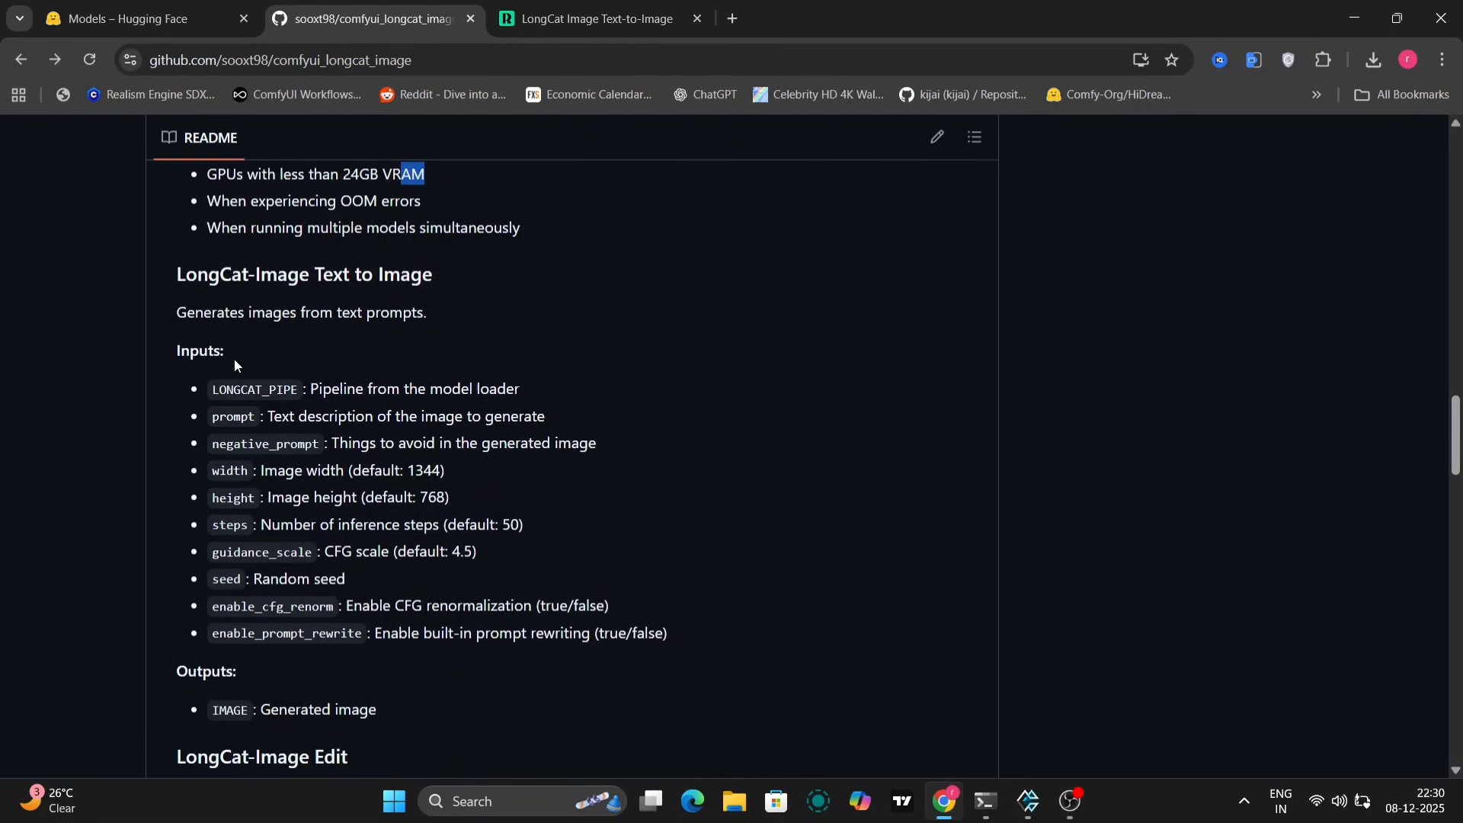
{"action": "scroll", "coordinate": [312, 561], "scroll_direction": "down", "scroll_amount": 6}
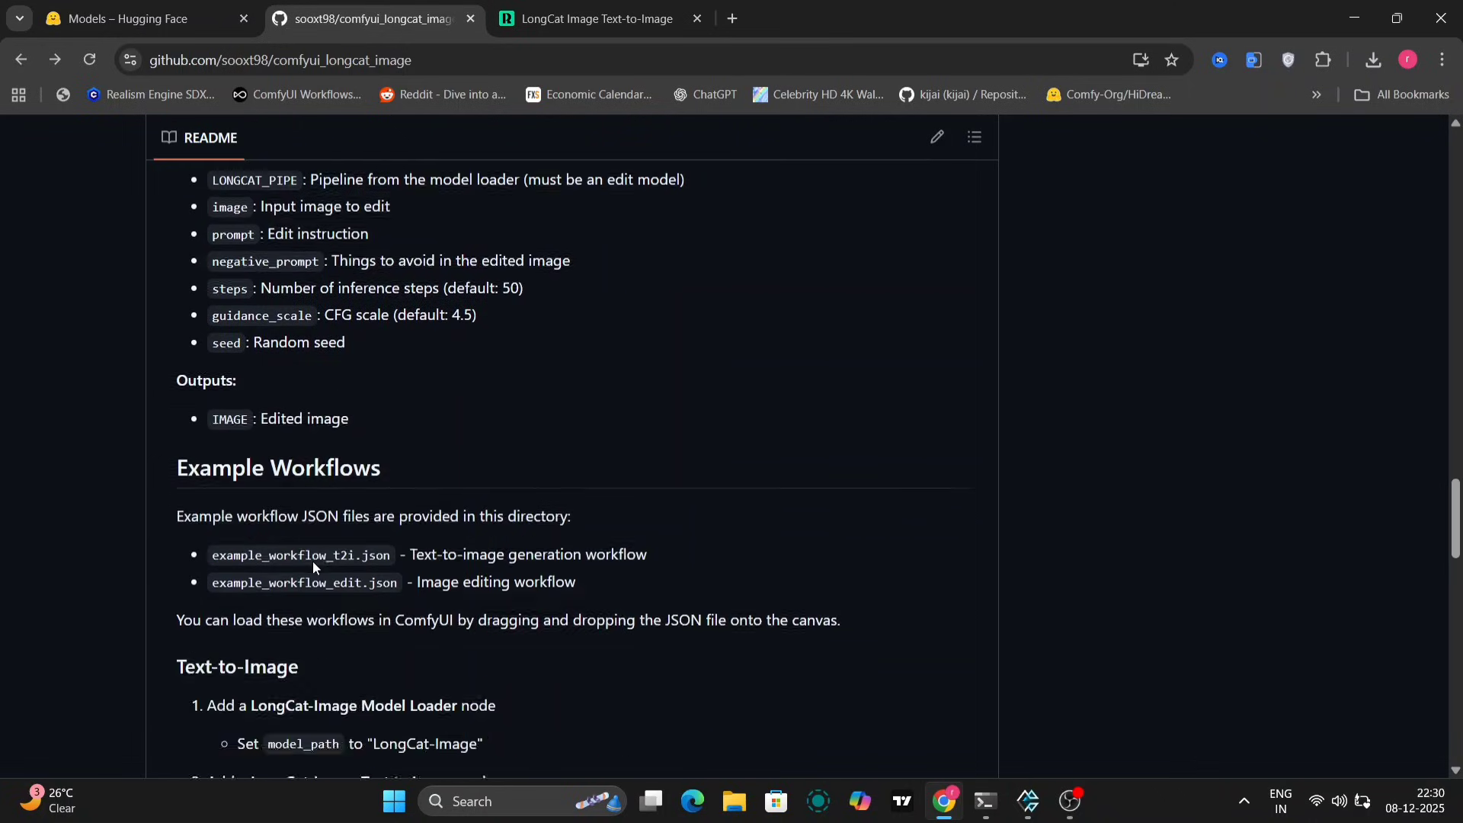
{"action": "key", "text": "Home"}
{"action": "left_click", "coordinate": [948, 314]}
- Copy the HTTPS clone URL and browse File Explorer to the ComfyUI custom_nodes folder
{"action": "left_click", "coordinate": [967, 481]}
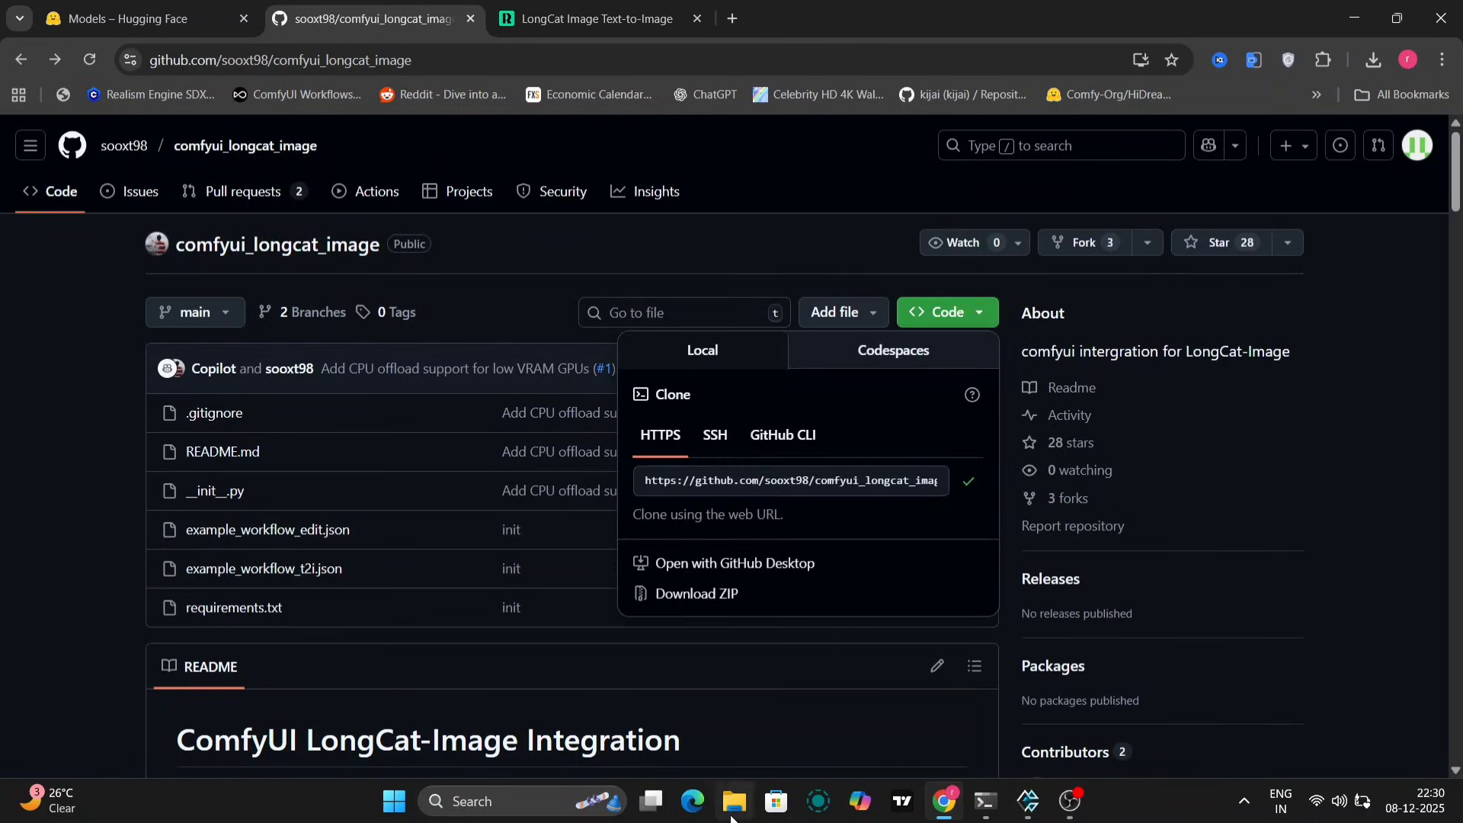
{"action": "left_click", "coordinate": [733, 802]}
{"action": "left_click", "coordinate": [499, 572]}
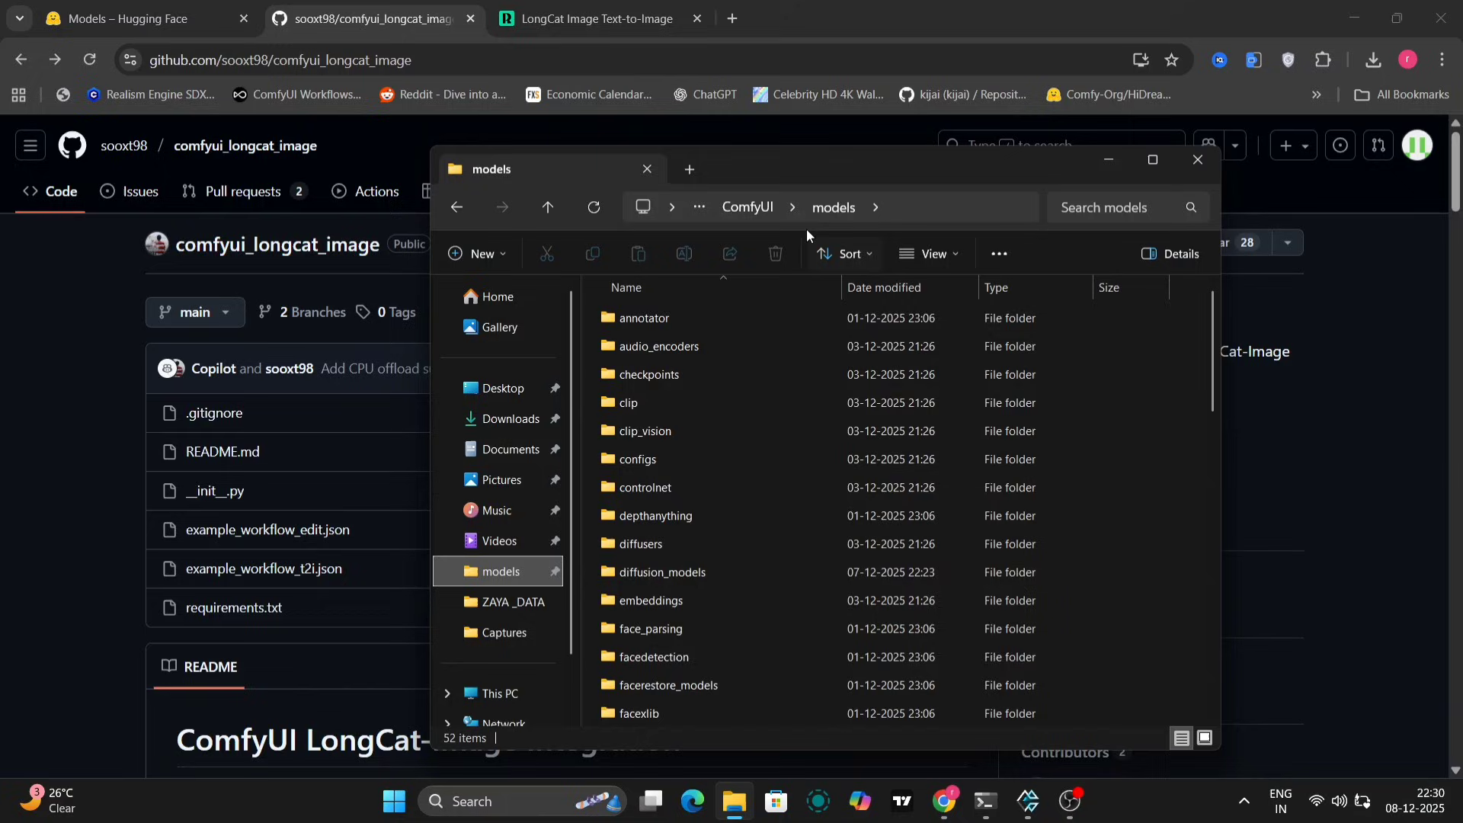
{"action": "left_click", "coordinate": [767, 215]}
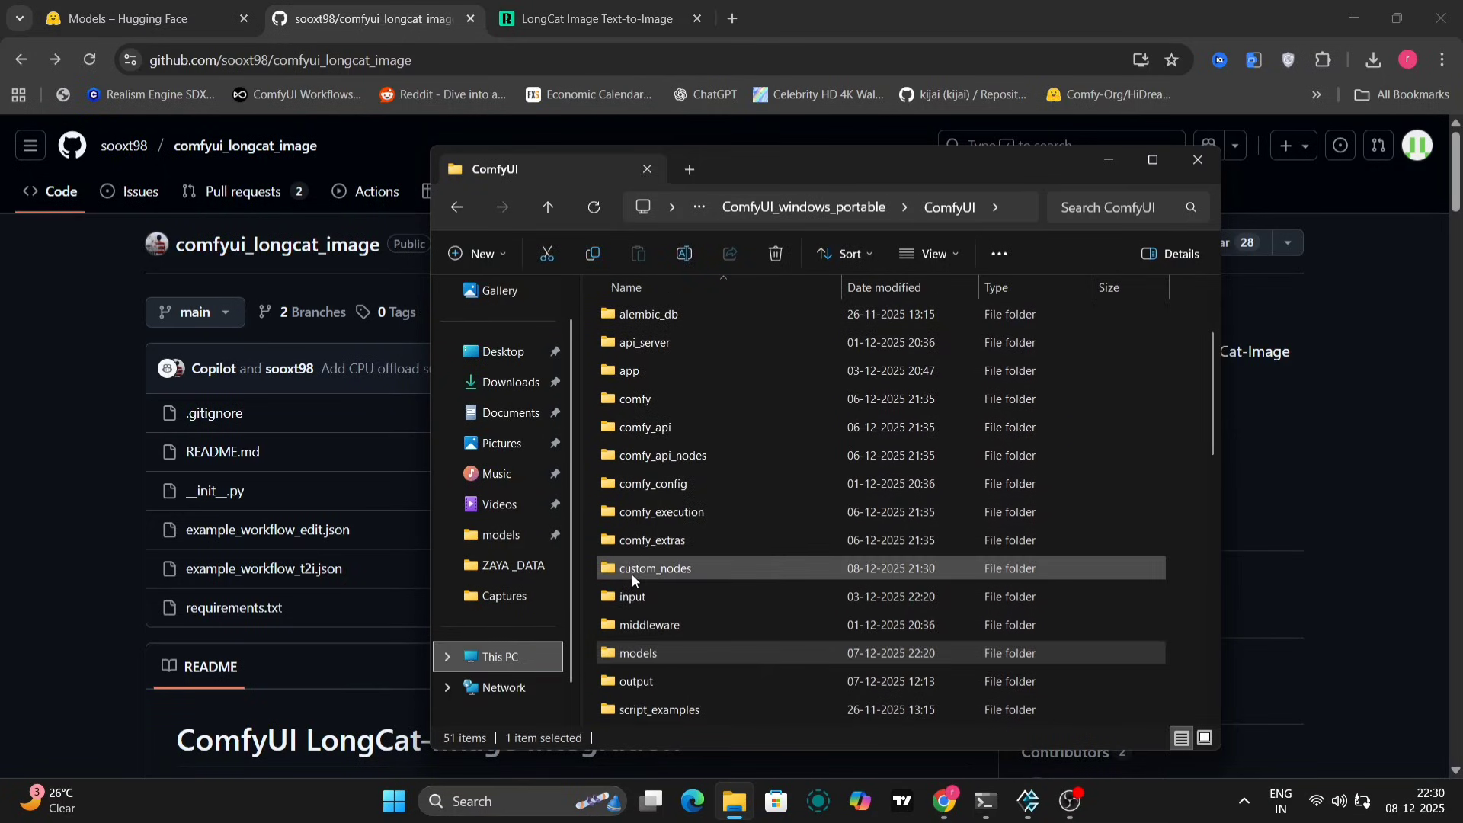
{"action": "double_click", "coordinate": [632, 574]}
{"action": "left_click", "coordinate": [982, 208]}
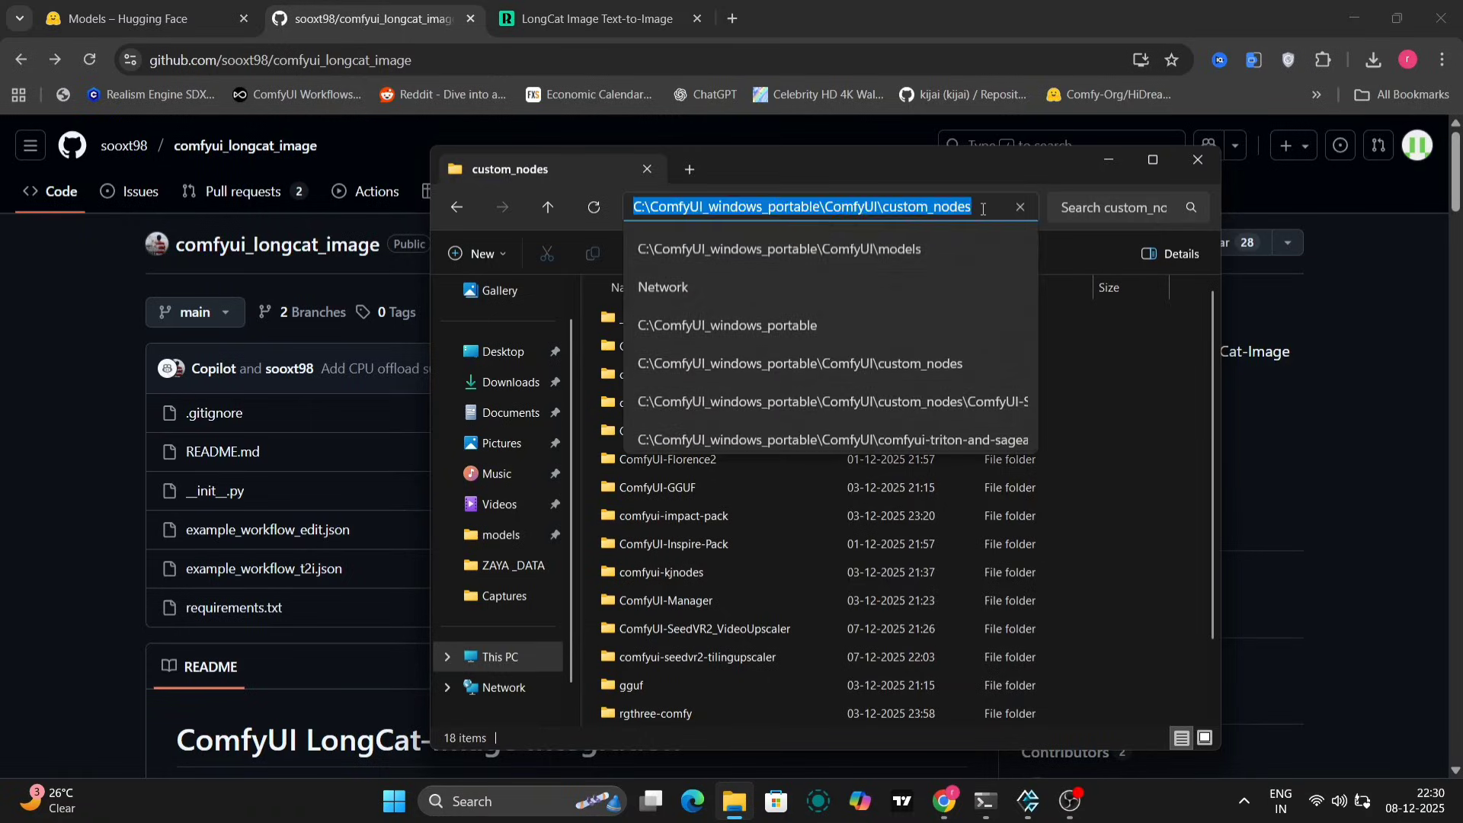
- Launch cmd in custom_nodes, run git clone with the pasted repo URL, then close it and go back
{"action": "type", "text": "cmd"}
{"action": "key", "text": "Return"}
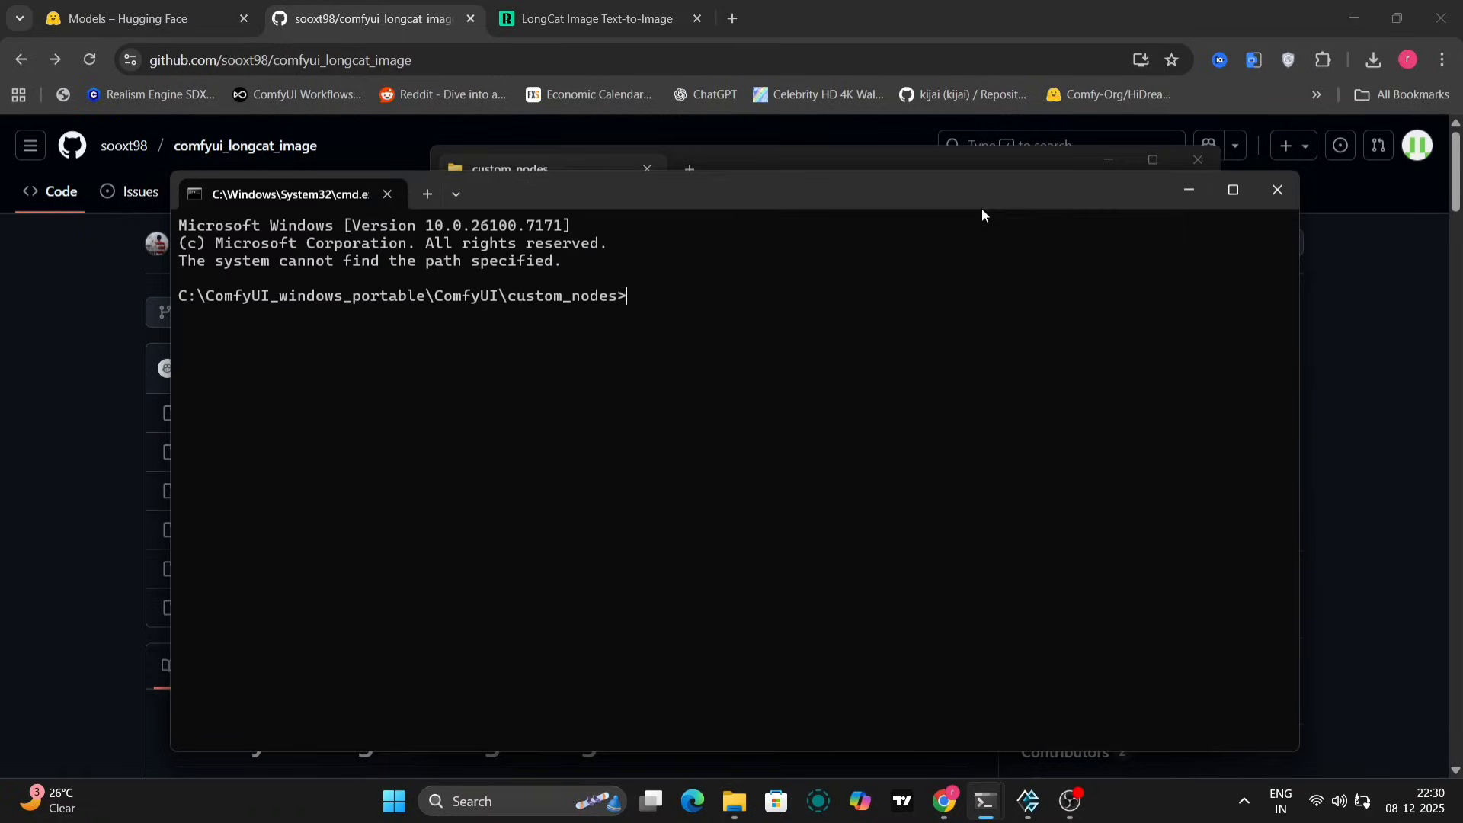
{"action": "type", "text": "git clone"}
{"action": "key", "text": "ctrl+v"}
{"action": "key", "text": "Return"}
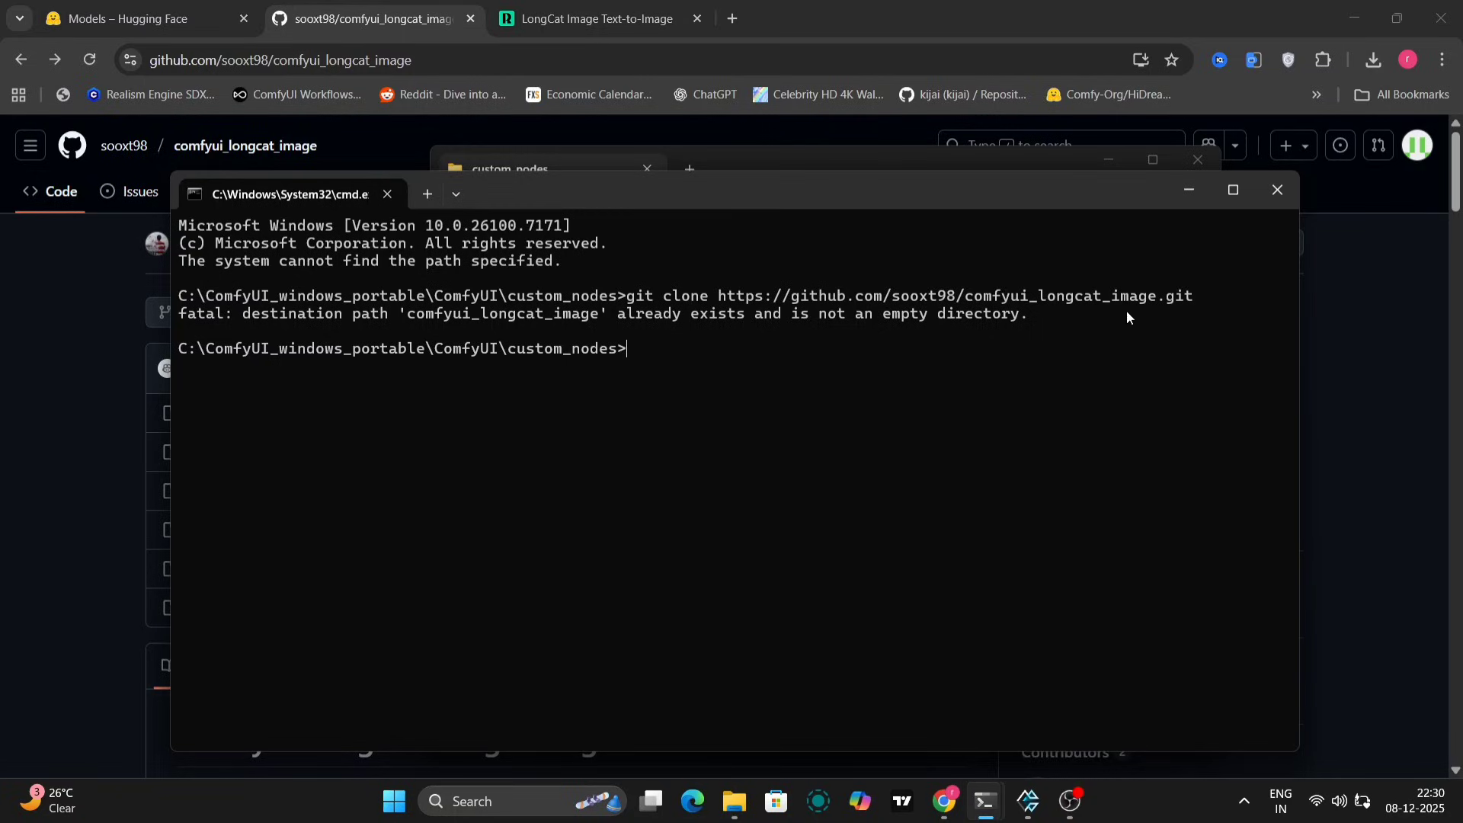
{"action": "left_click", "coordinate": [1267, 186]}
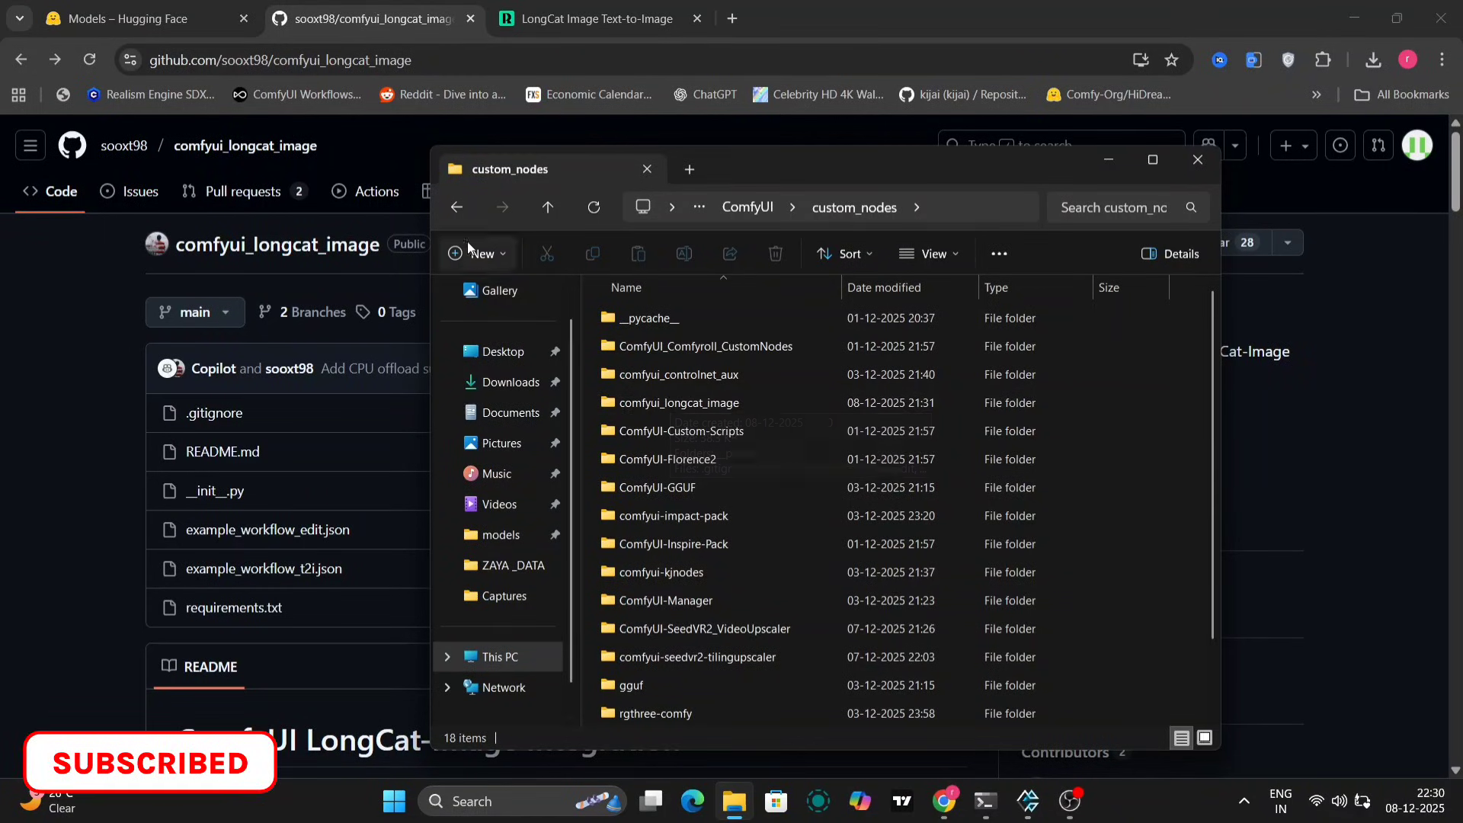
{"action": "left_click", "coordinate": [456, 219]}
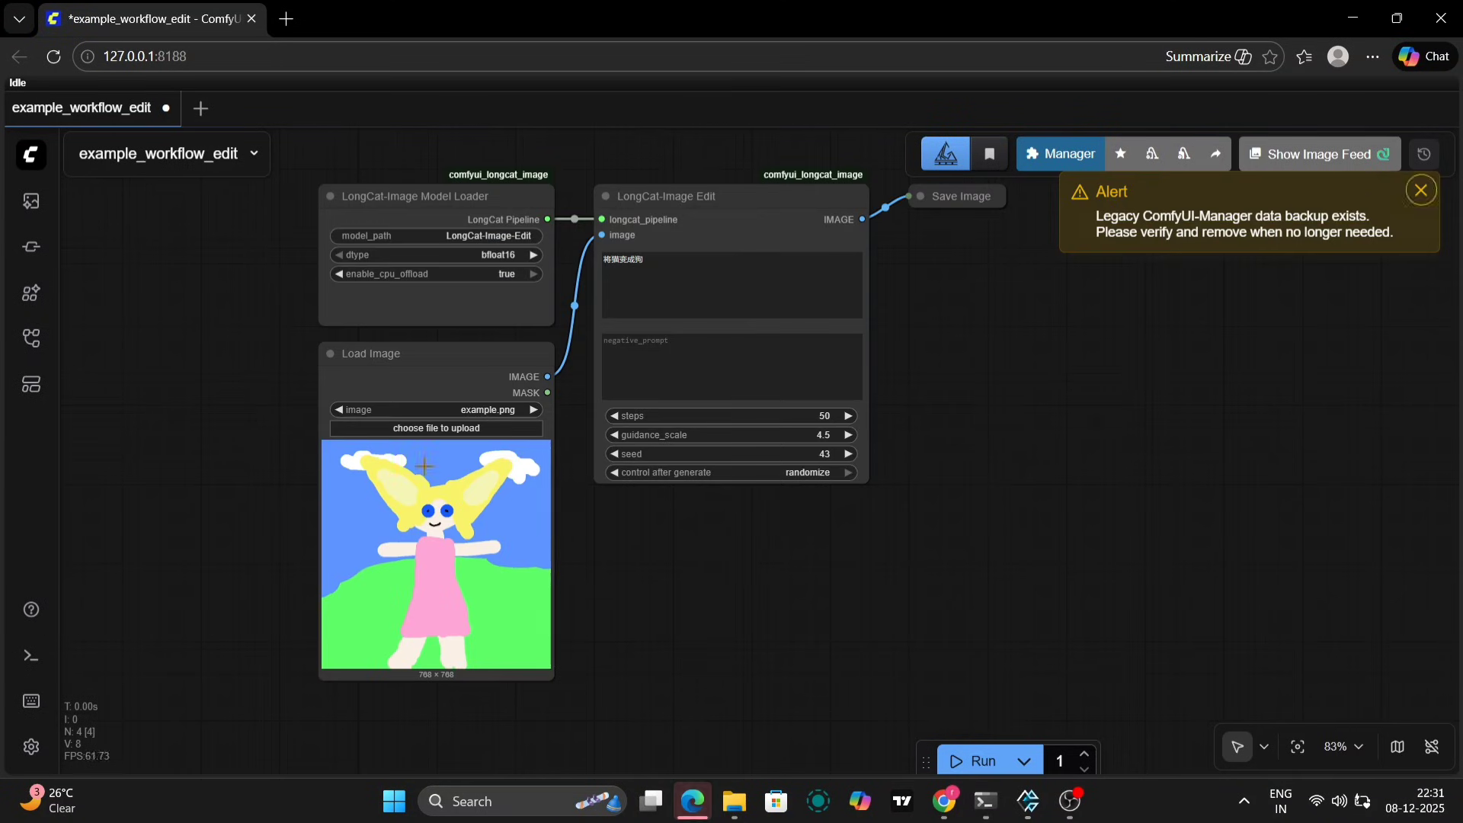
- Dismiss the Manager alert and set enable_cpu_offload to false on the LongCat-Image Model Loader
{"action": "left_click", "coordinate": [1417, 203]}
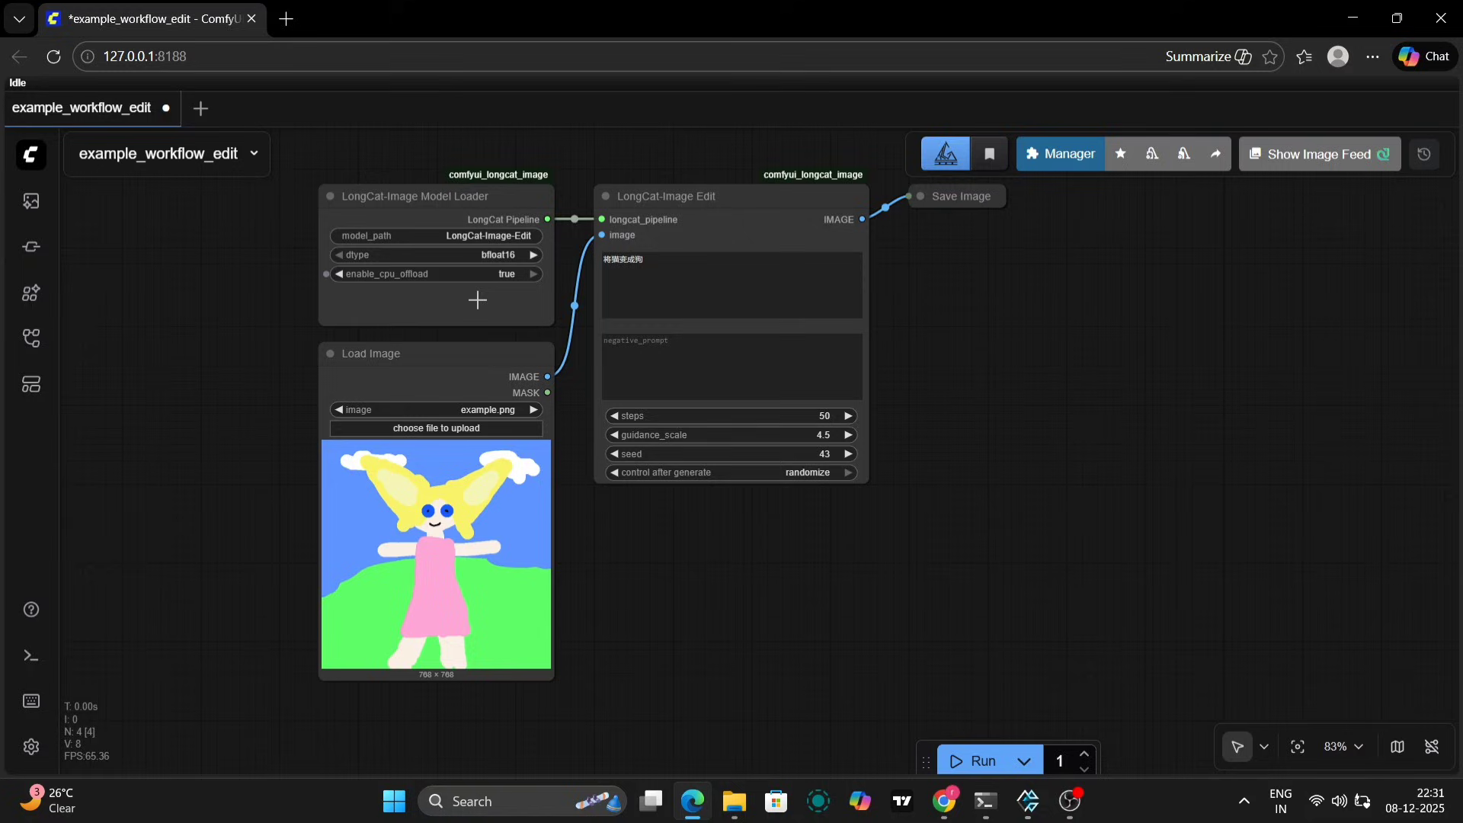
{"action": "left_click_drag", "start_coordinate": [1011, 300], "coordinate": [1146, 363]}
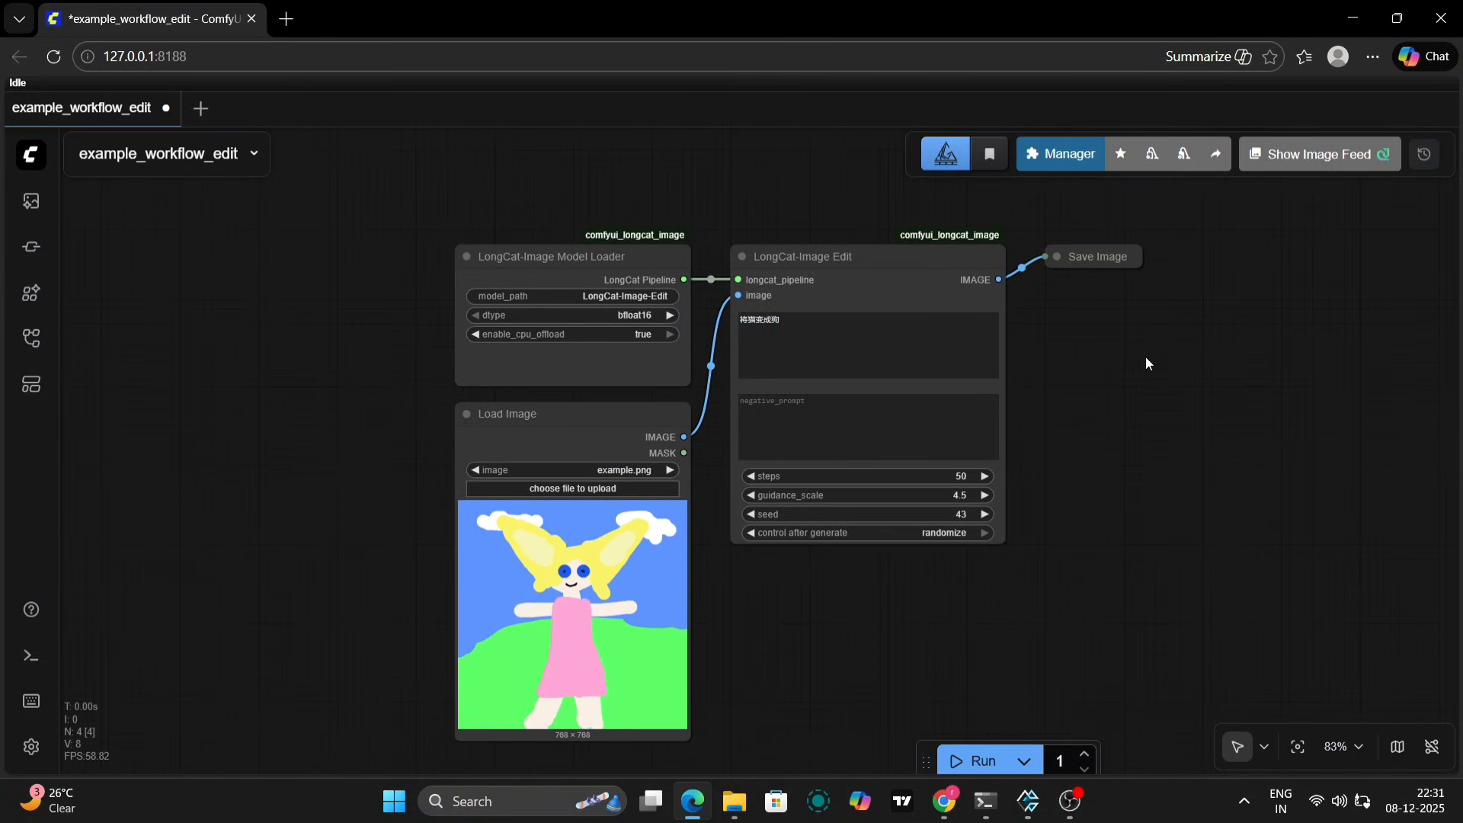
{"action": "left_click", "coordinate": [606, 339]}
{"action": "left_click", "coordinate": [660, 359]}
{"action": "left_click", "coordinate": [654, 335]}
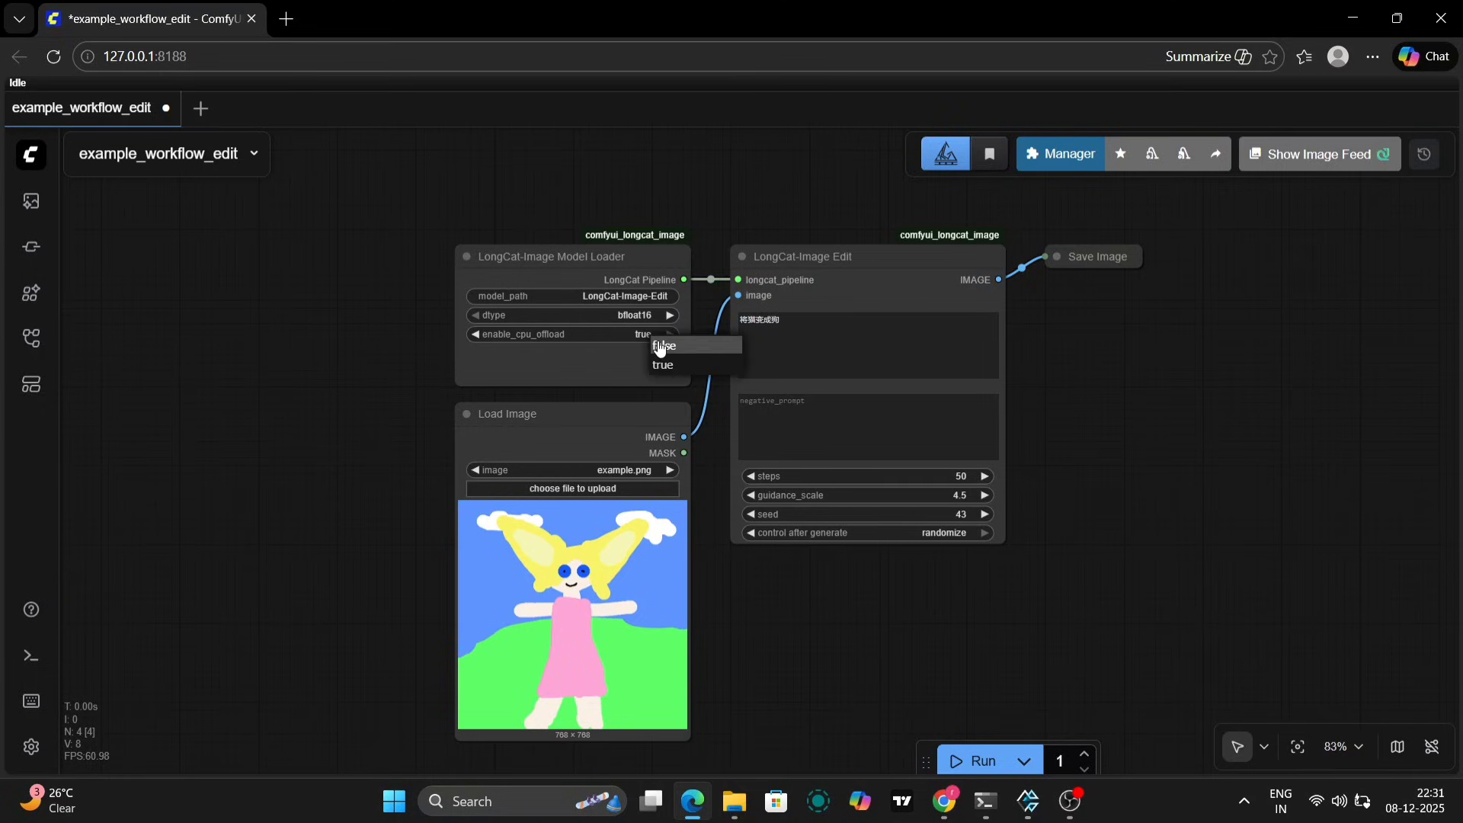
{"action": "left_click", "coordinate": [657, 343]}
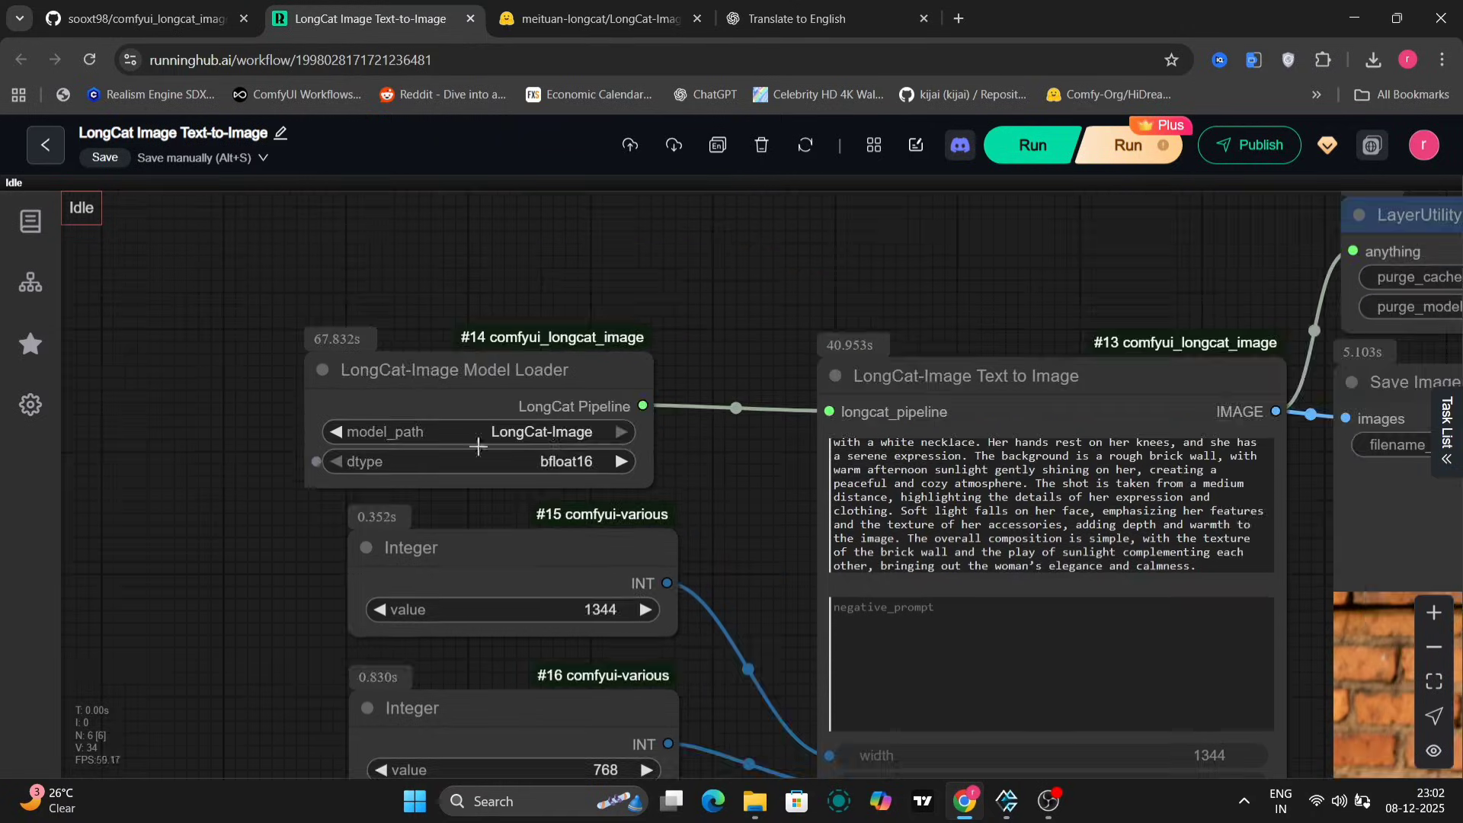
- Check the Hugging Face LongCat-Image model page and the prompt translation chat
{"action": "left_click", "coordinate": [594, 18]}
{"action": "scroll", "coordinate": [374, 520], "scroll_direction": "left", "scroll_amount": 5}
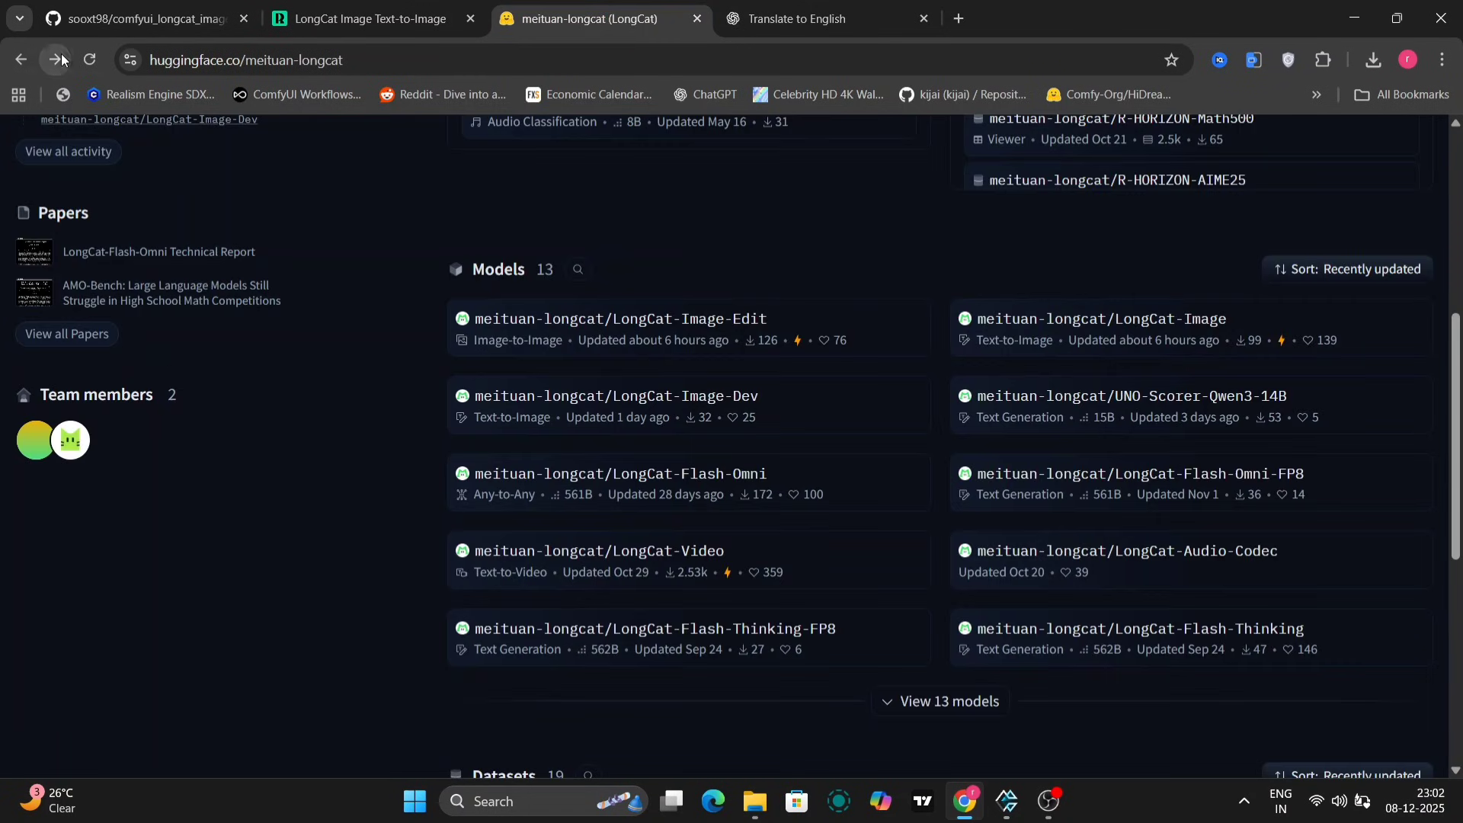
{"action": "left_click", "coordinate": [61, 53]}
{"action": "left_click_drag", "start_coordinate": [569, 757], "coordinate": [17, 697]}
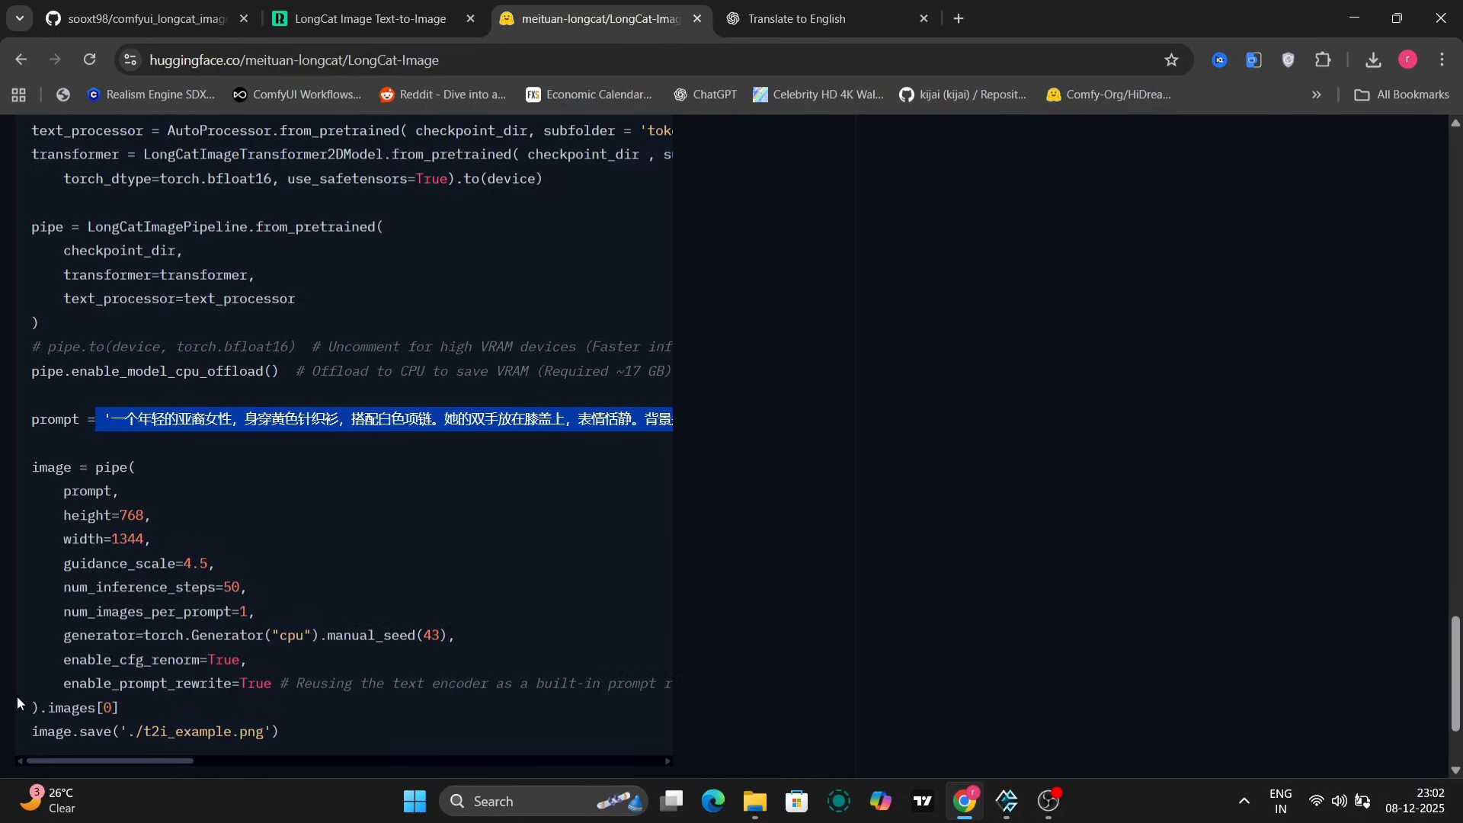
{"action": "left_click", "coordinate": [796, 19]}
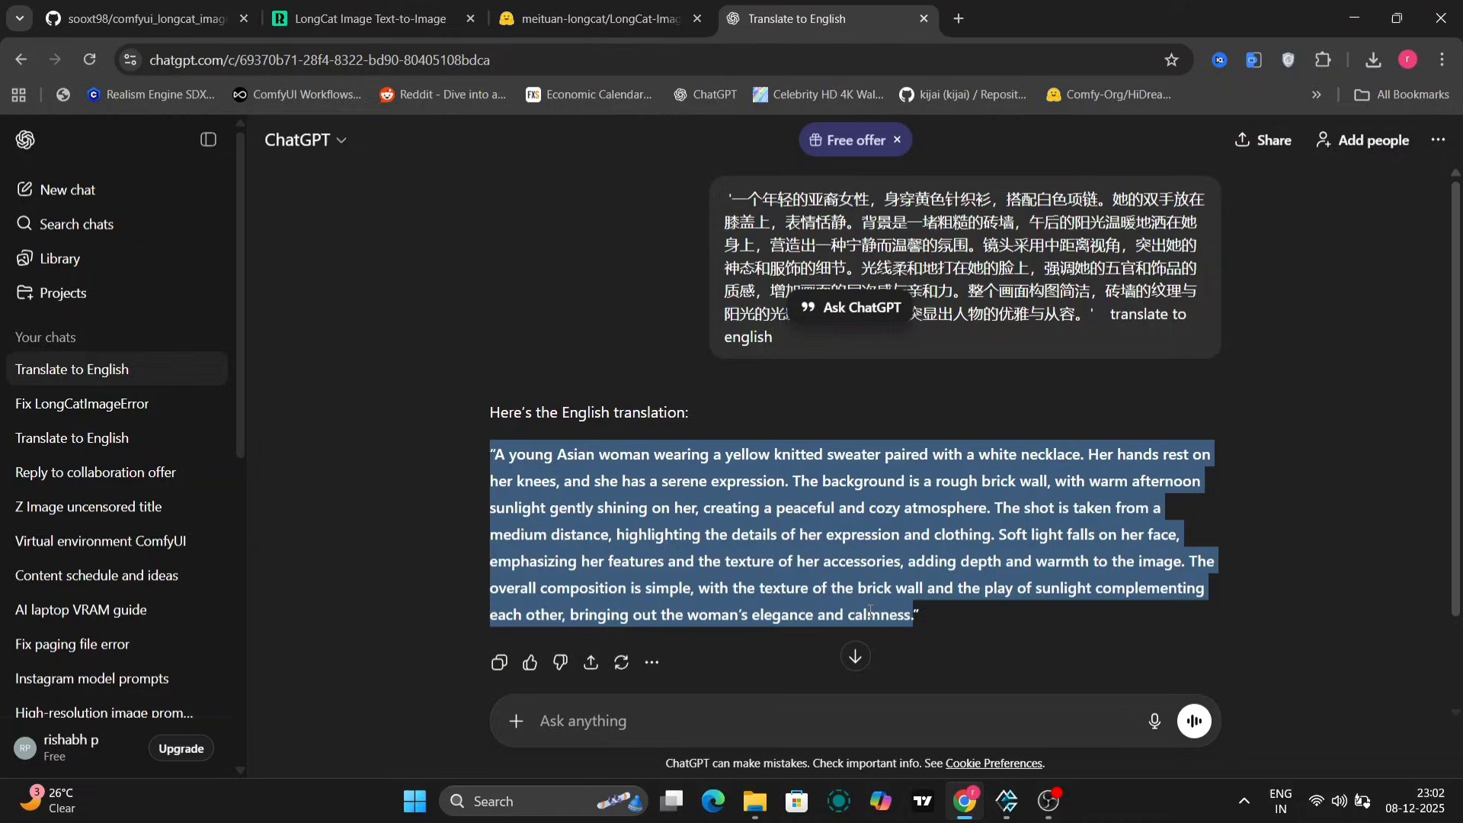
{"action": "left_click", "coordinate": [594, 18]}
- Save the 1344×768 portrait of the woman in a yellow sweater before the brick wall as a PNG
{"action": "left_click", "coordinate": [357, 5]}
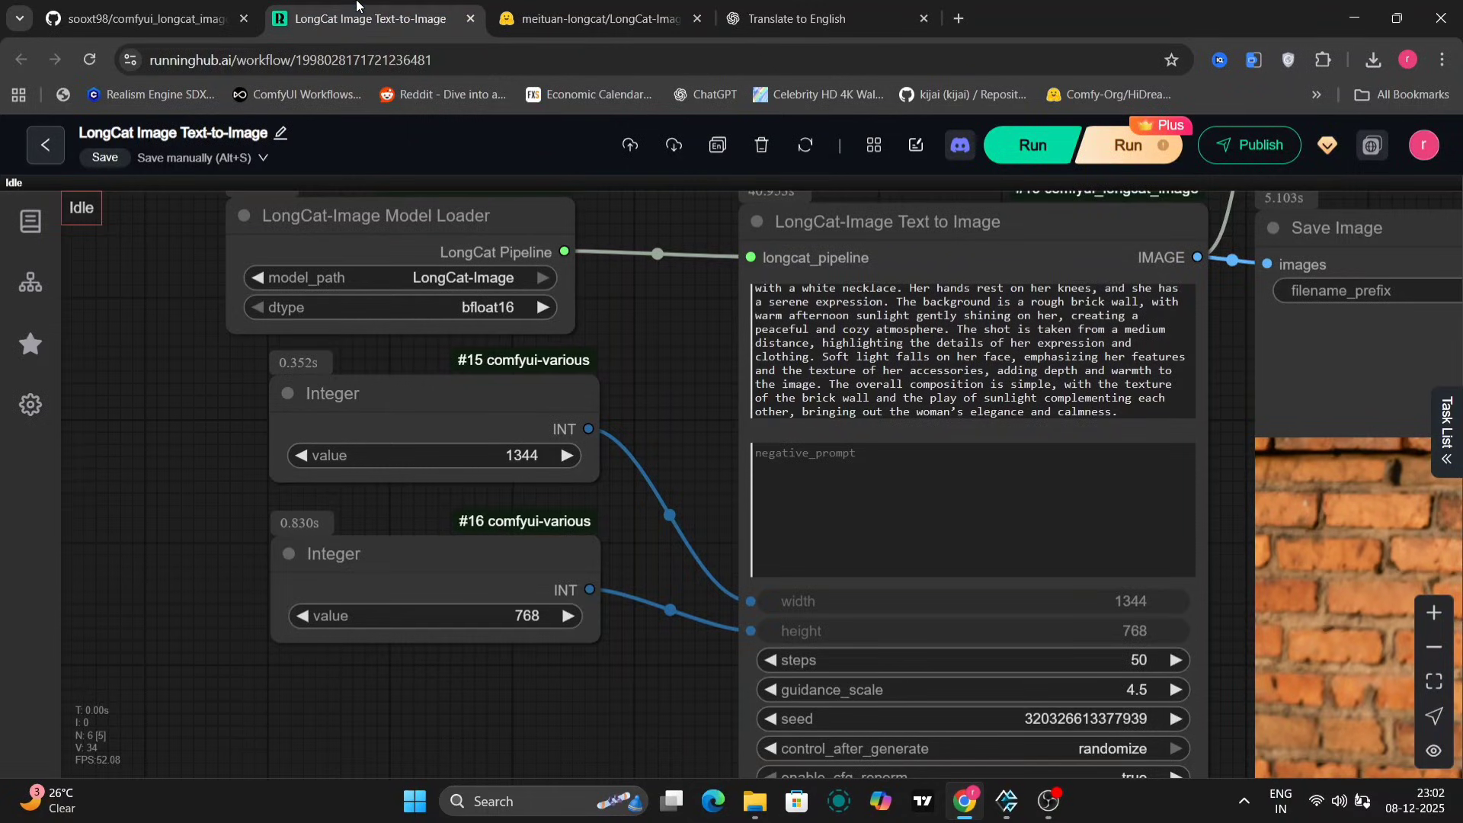
{"action": "scroll", "coordinate": [680, 359], "scroll_direction": "down", "scroll_amount": 5}
{"action": "left_click_drag", "start_coordinate": [680, 359], "coordinate": [288, 241]}
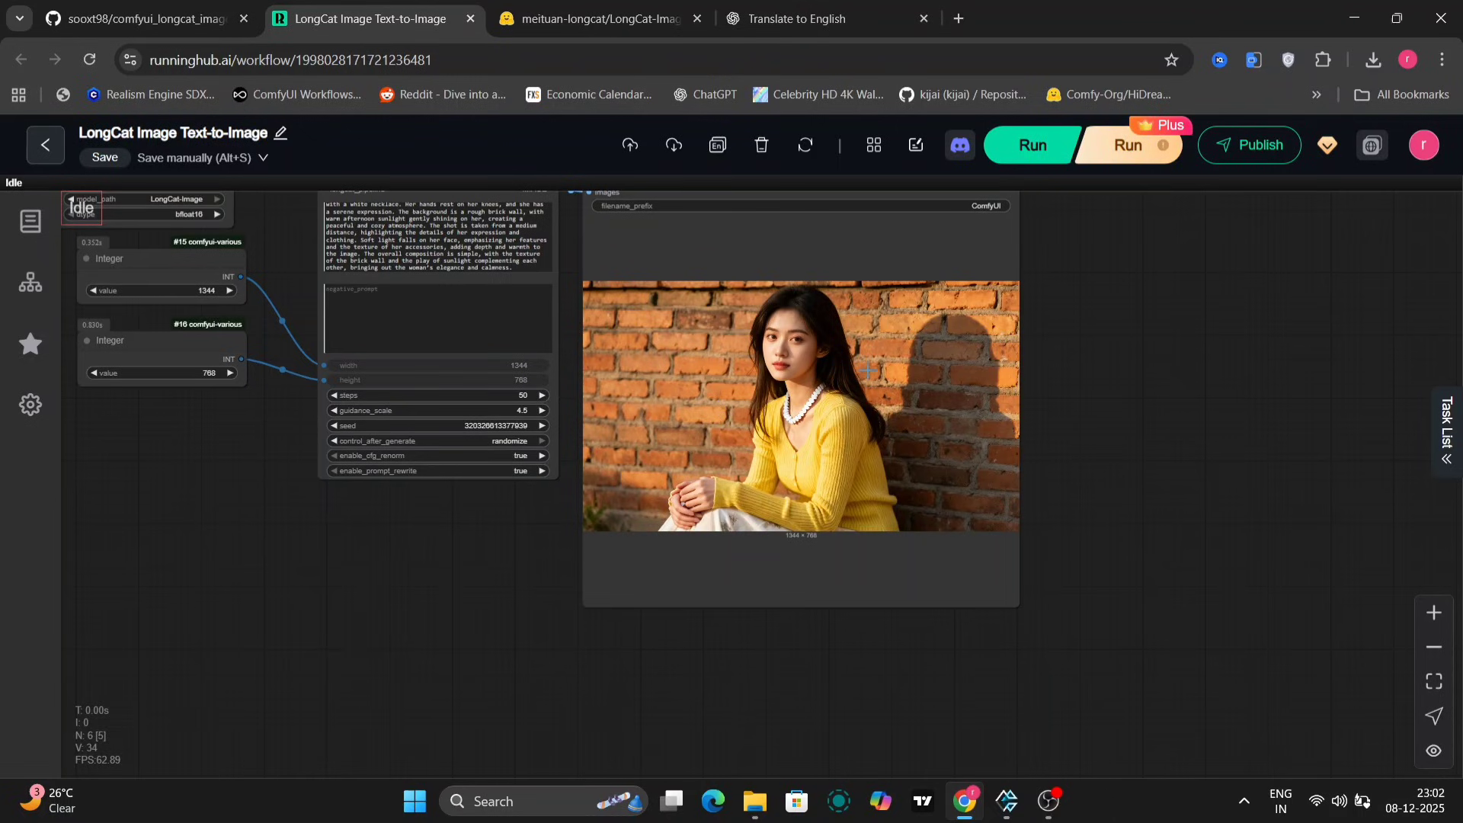
{"action": "scroll", "coordinate": [867, 371], "scroll_direction": "up", "scroll_amount": 5}
{"action": "scroll", "coordinate": [867, 371], "scroll_direction": "up", "scroll_amount": 5}
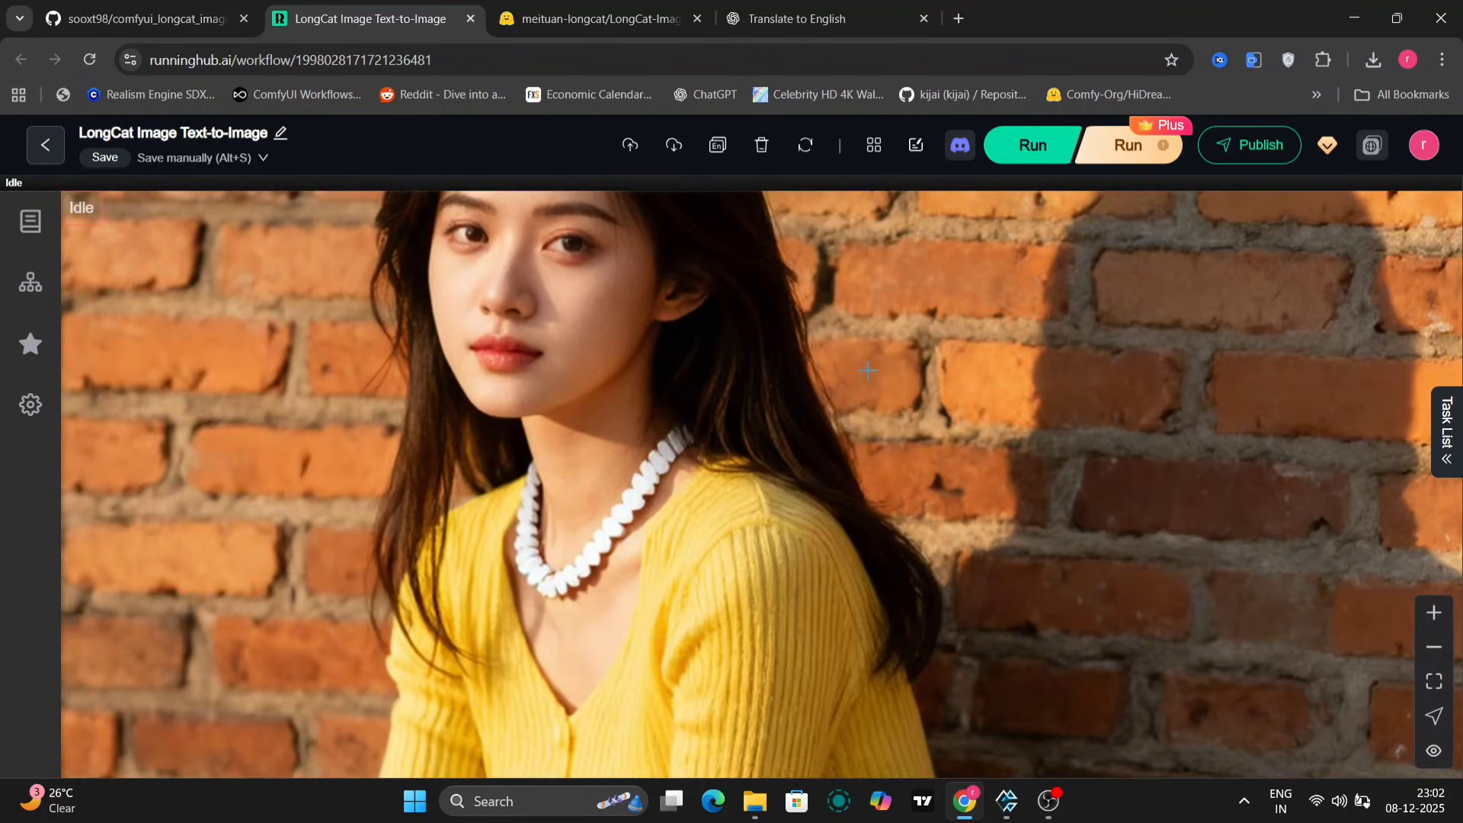
{"action": "scroll", "coordinate": [868, 372], "scroll_direction": "down", "scroll_amount": 8}
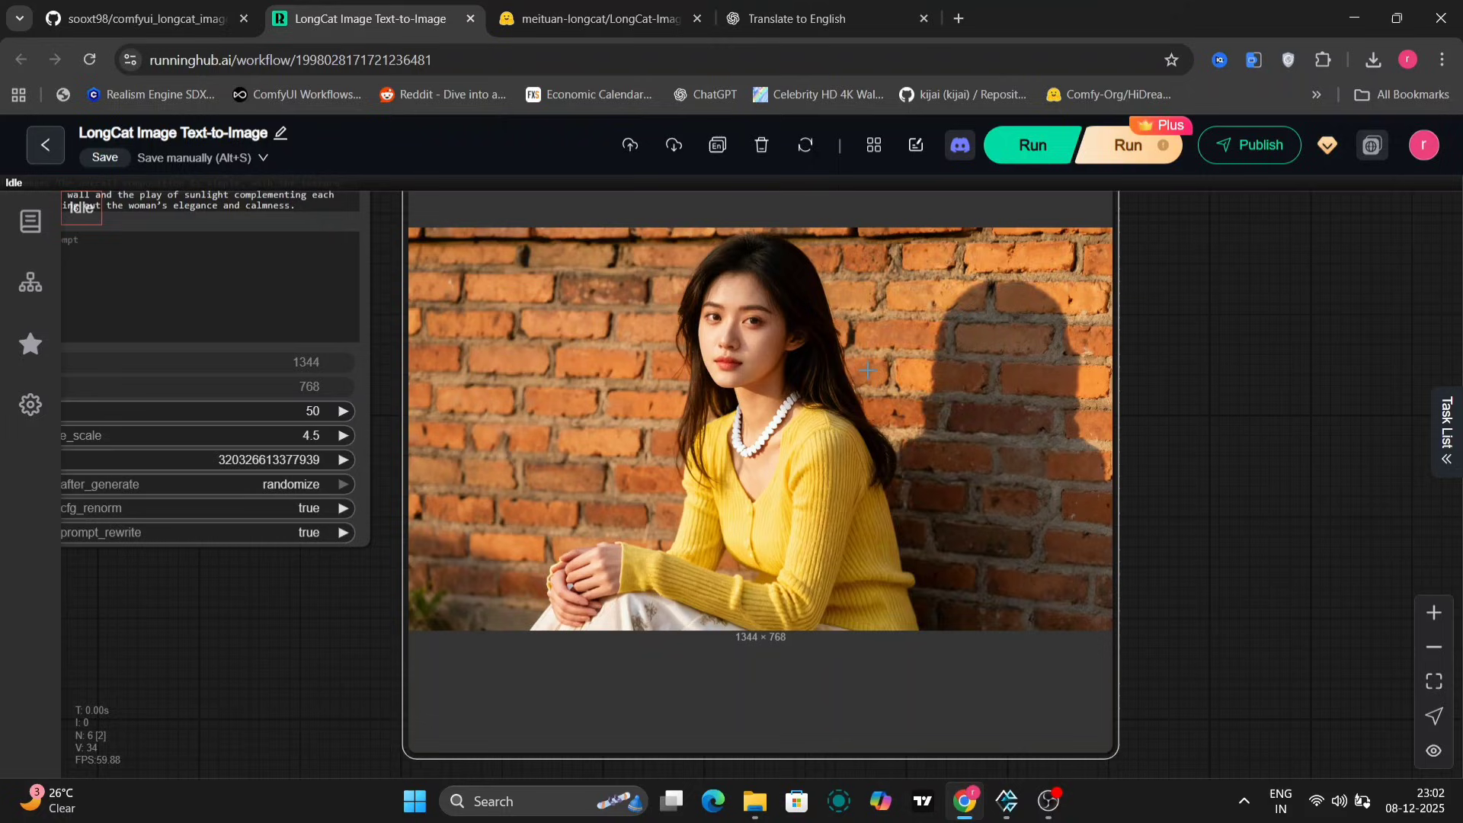
{"action": "right_click", "coordinate": [867, 371]}
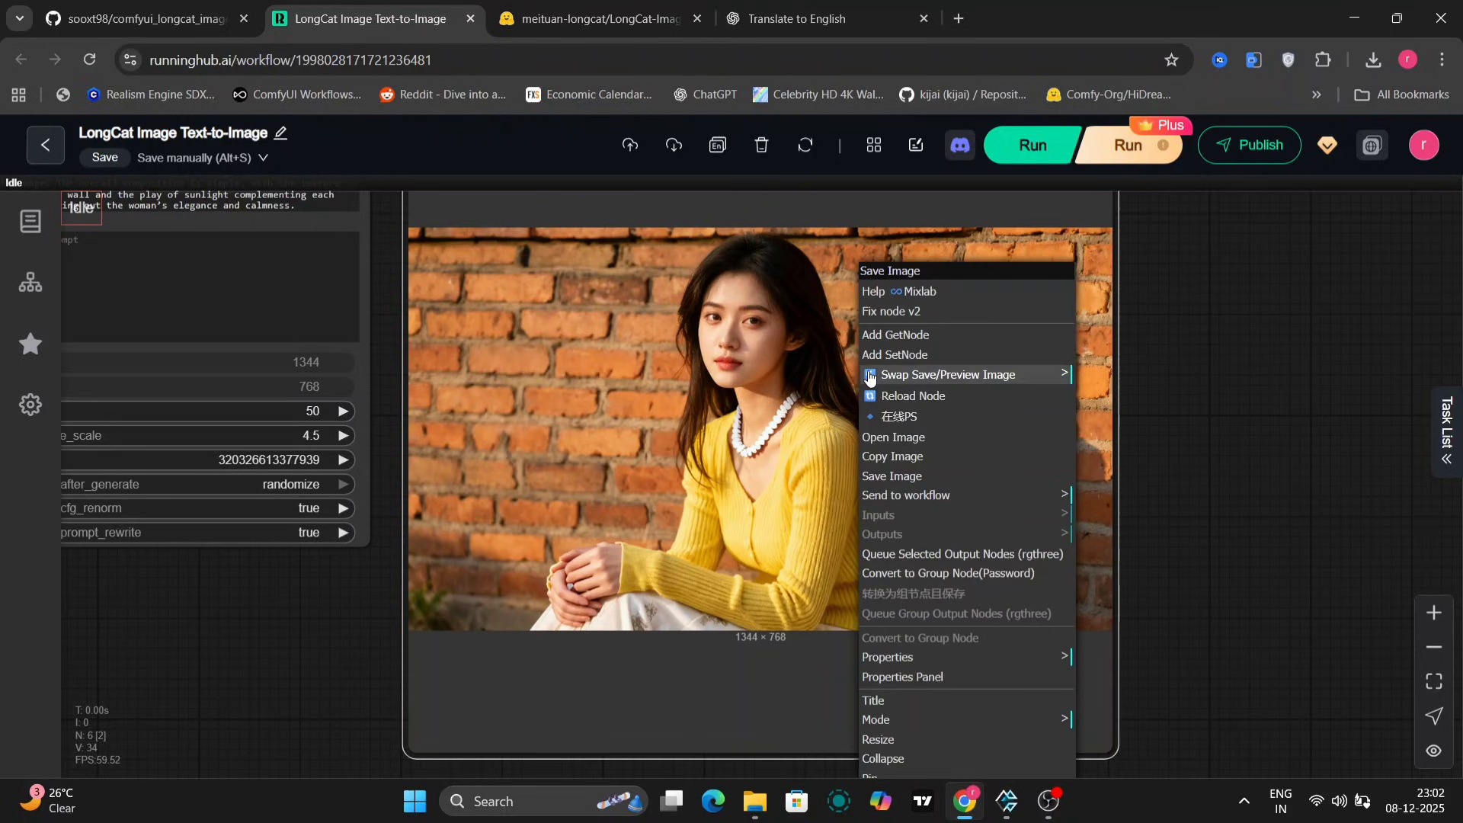
{"action": "left_click", "coordinate": [936, 484]}
{"action": "left_click", "coordinate": [324, 654]}
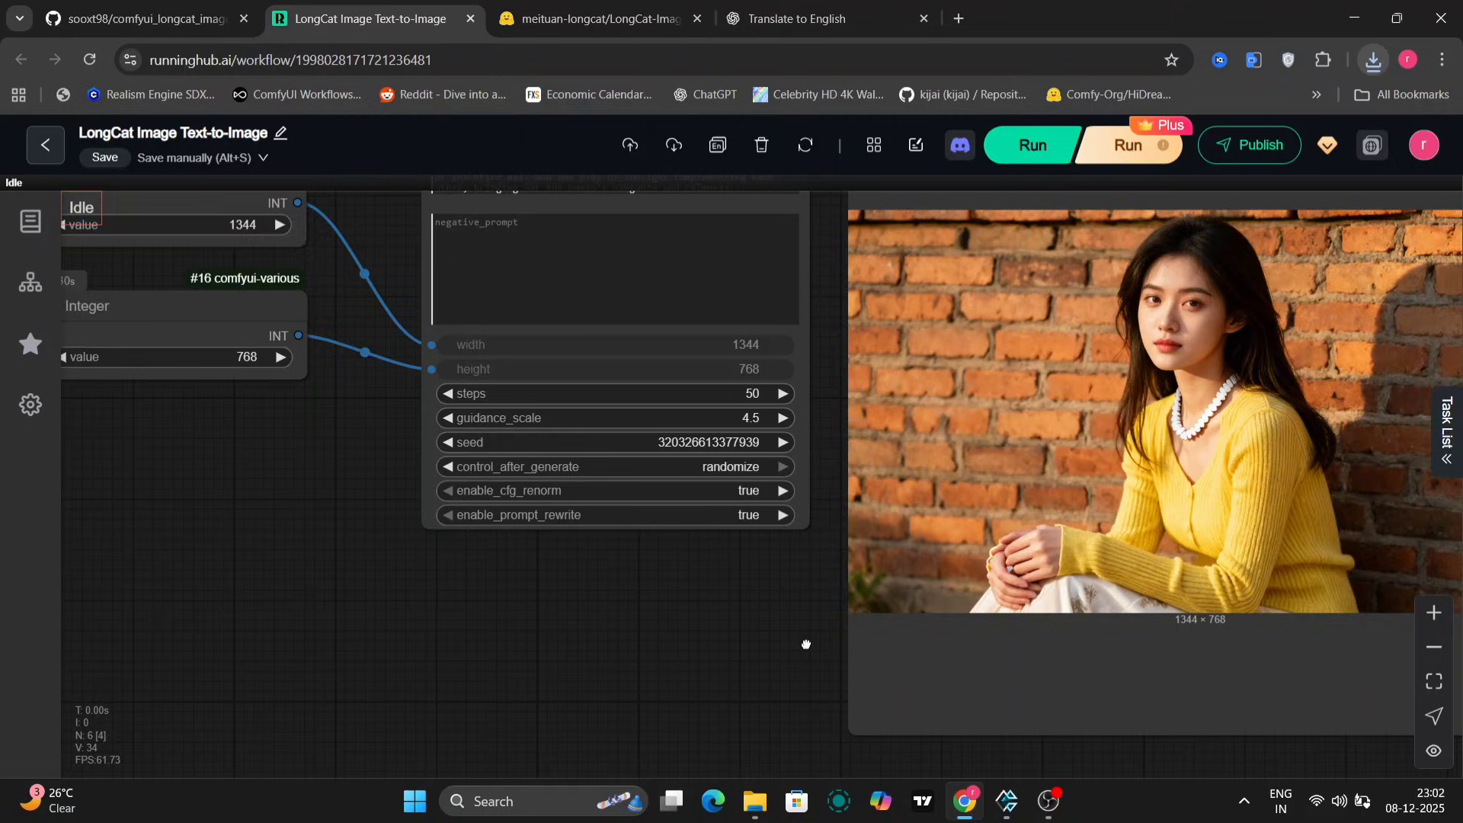
- Review the prompt's cream knit sweater, gold earrings and metal railing phrases
{"action": "left_click_drag", "start_coordinate": [803, 641], "coordinate": [895, 670]}
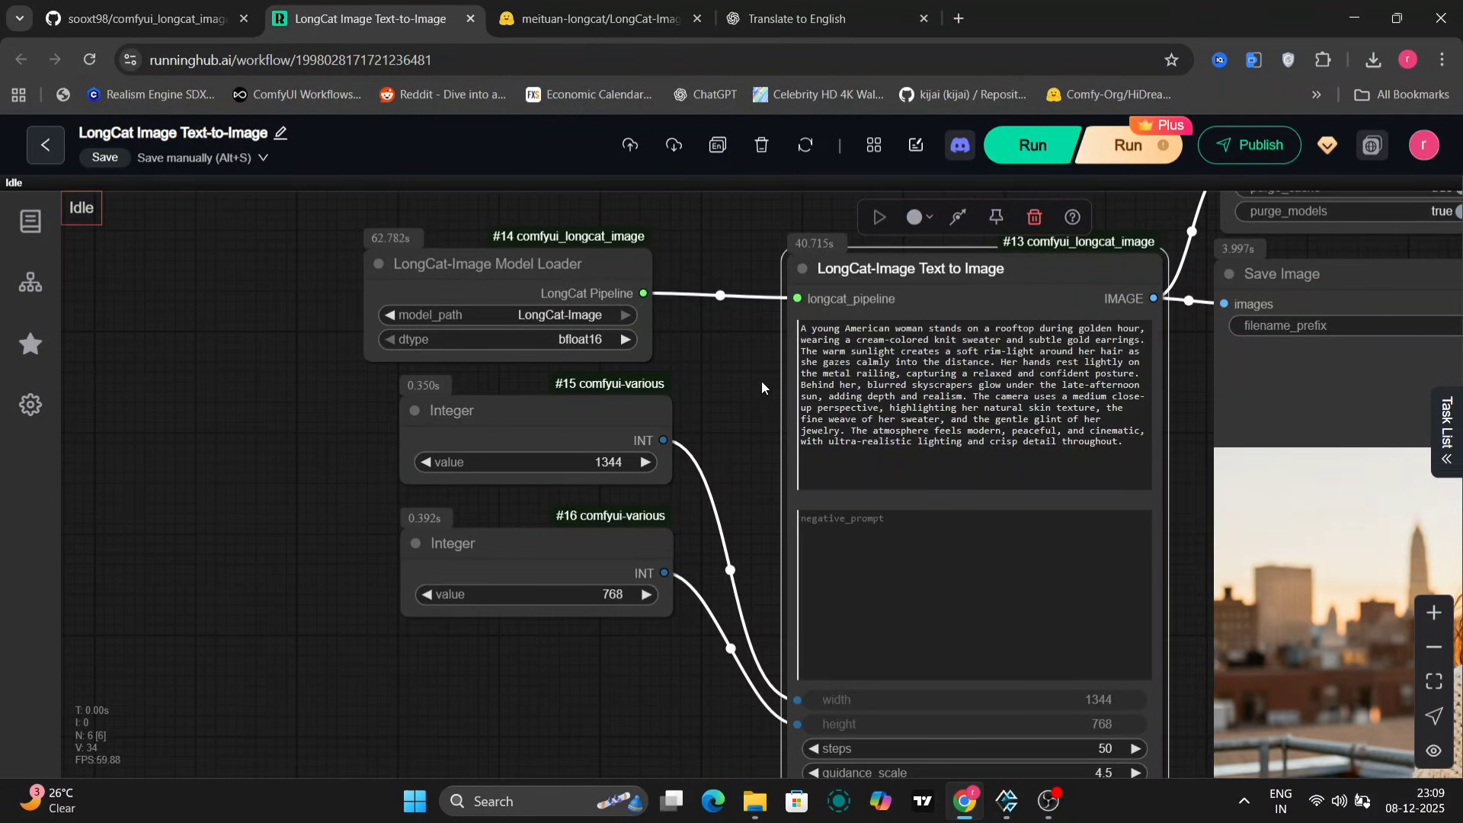
{"action": "left_click_drag", "start_coordinate": [734, 355], "coordinate": [463, 382]}
{"action": "scroll", "coordinate": [573, 352], "scroll_direction": "up", "scroll_amount": 6}
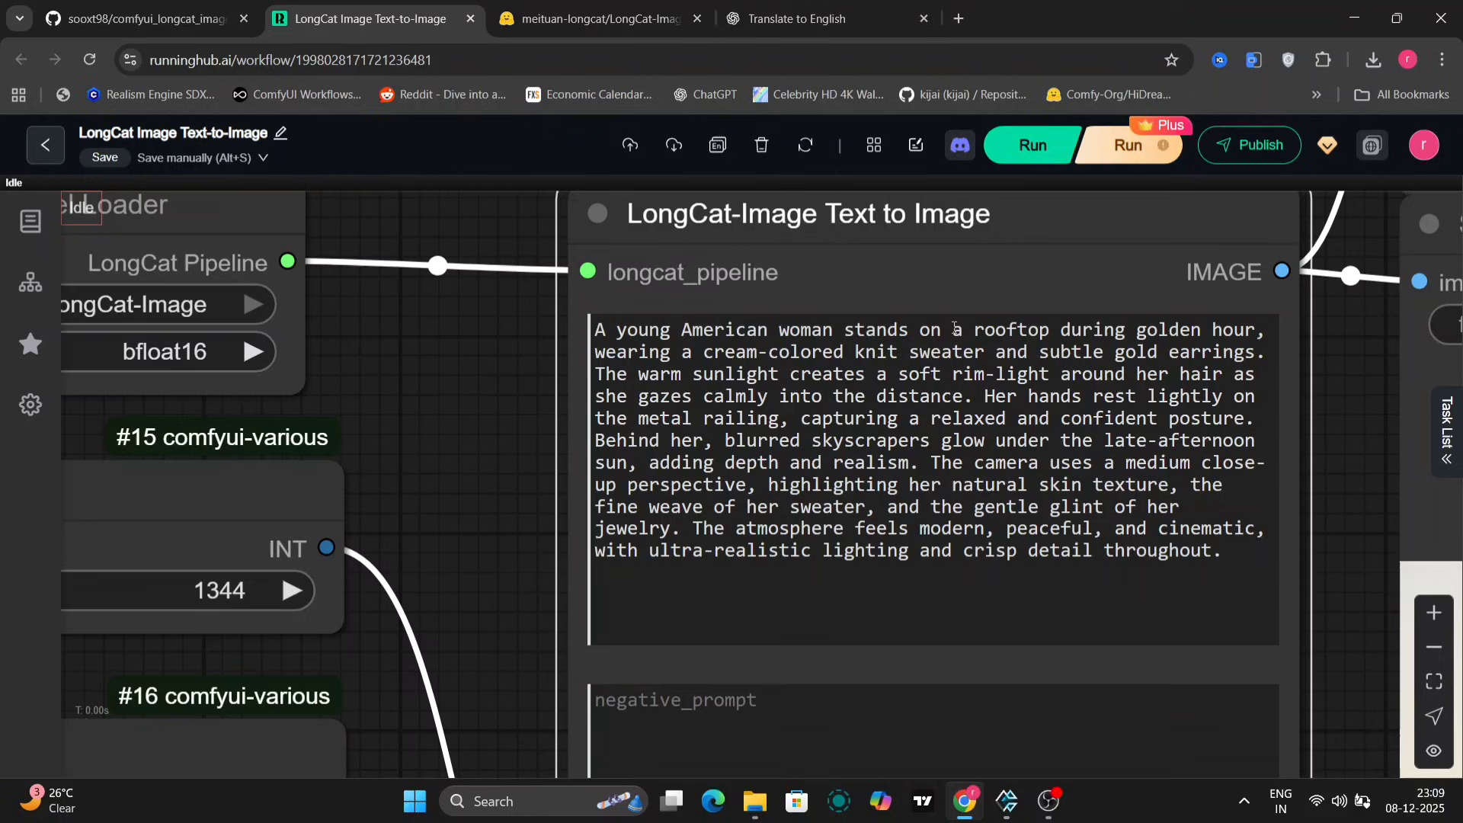
{"action": "left_click_drag", "start_coordinate": [693, 355], "coordinate": [983, 353]}
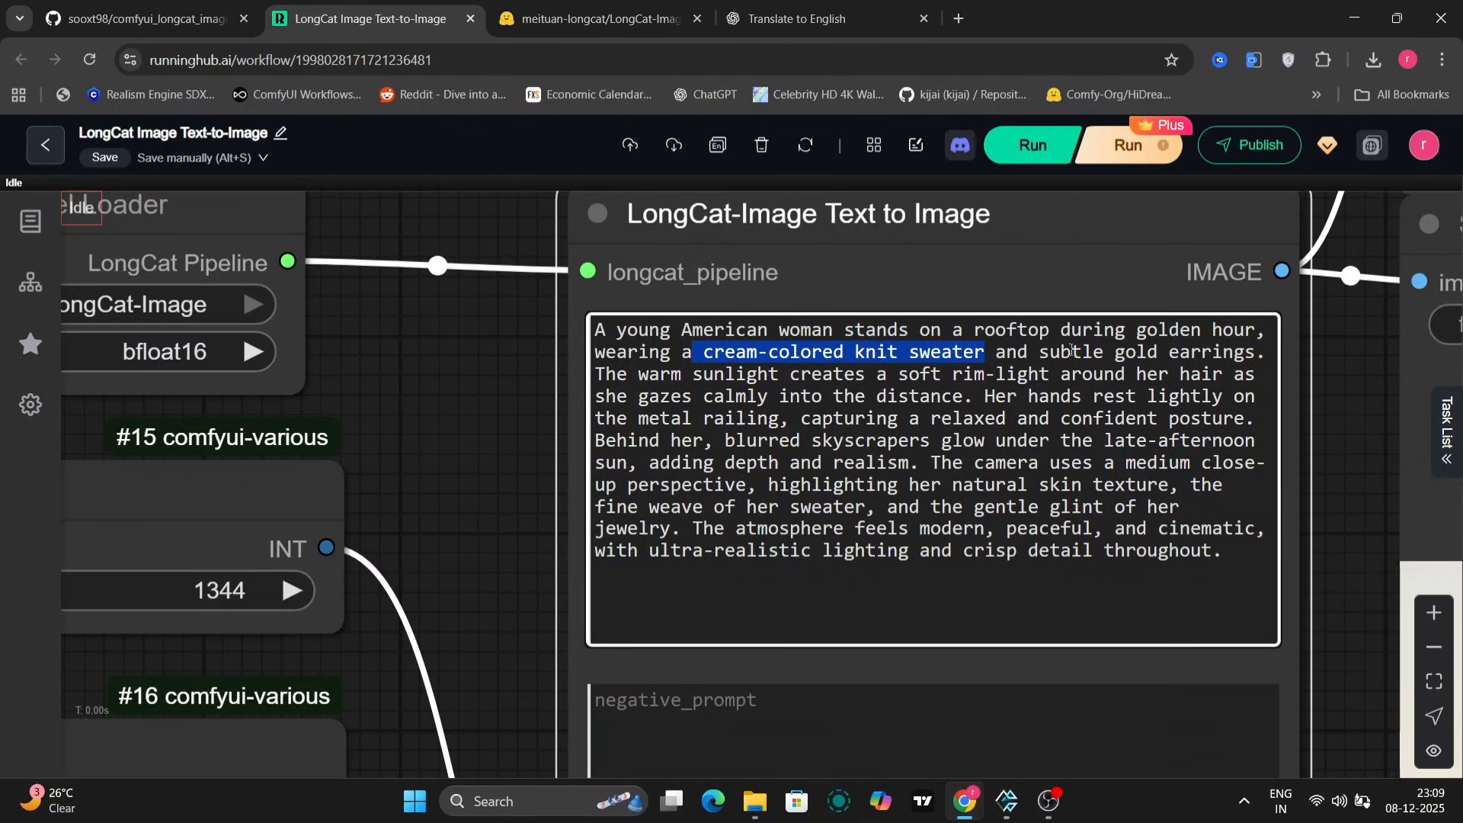
{"action": "left_click_drag", "start_coordinate": [1107, 351], "coordinate": [1248, 352]}
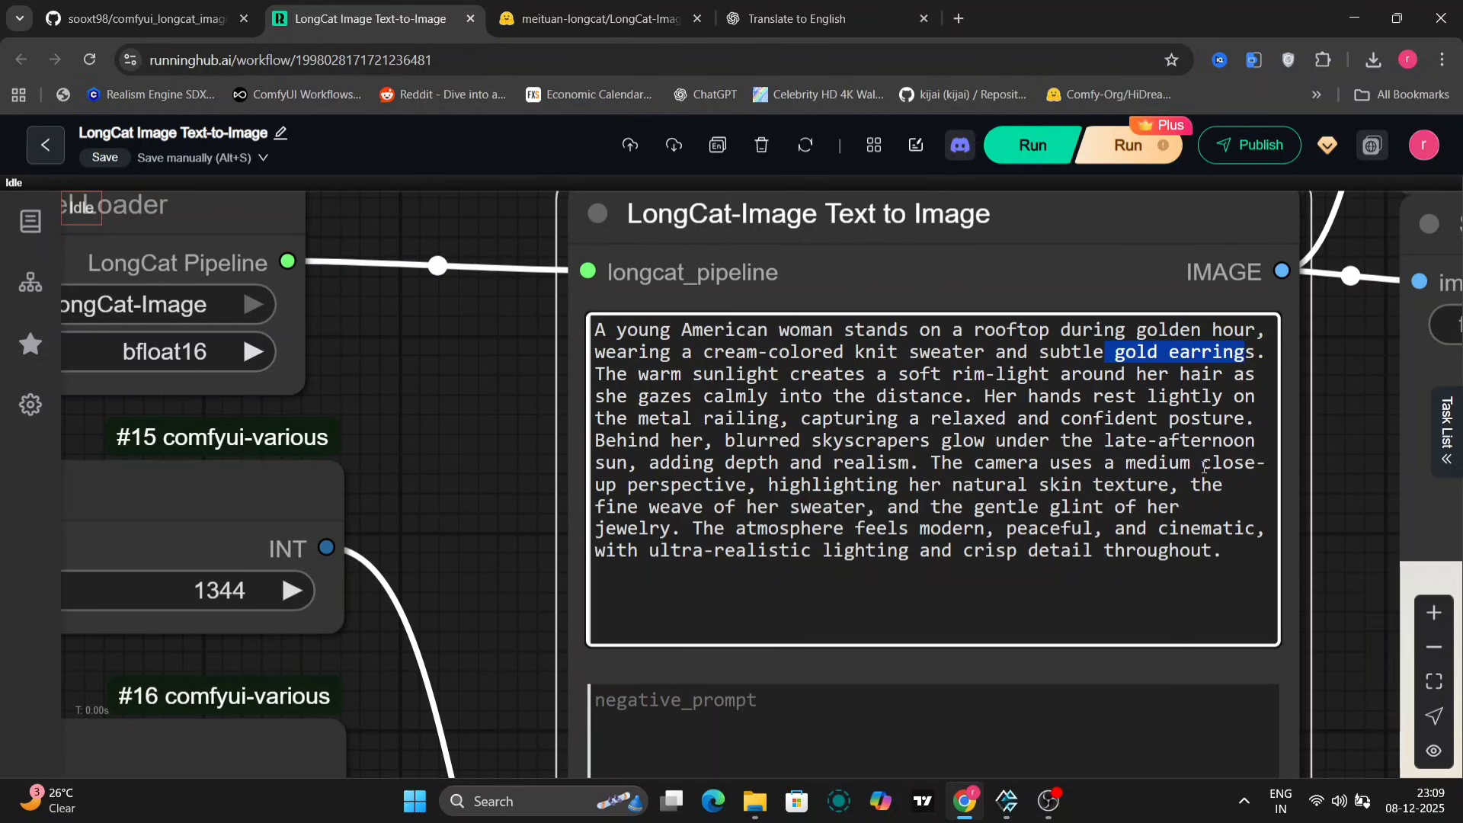
{"action": "left_click_drag", "start_coordinate": [638, 418], "coordinate": [778, 418]}
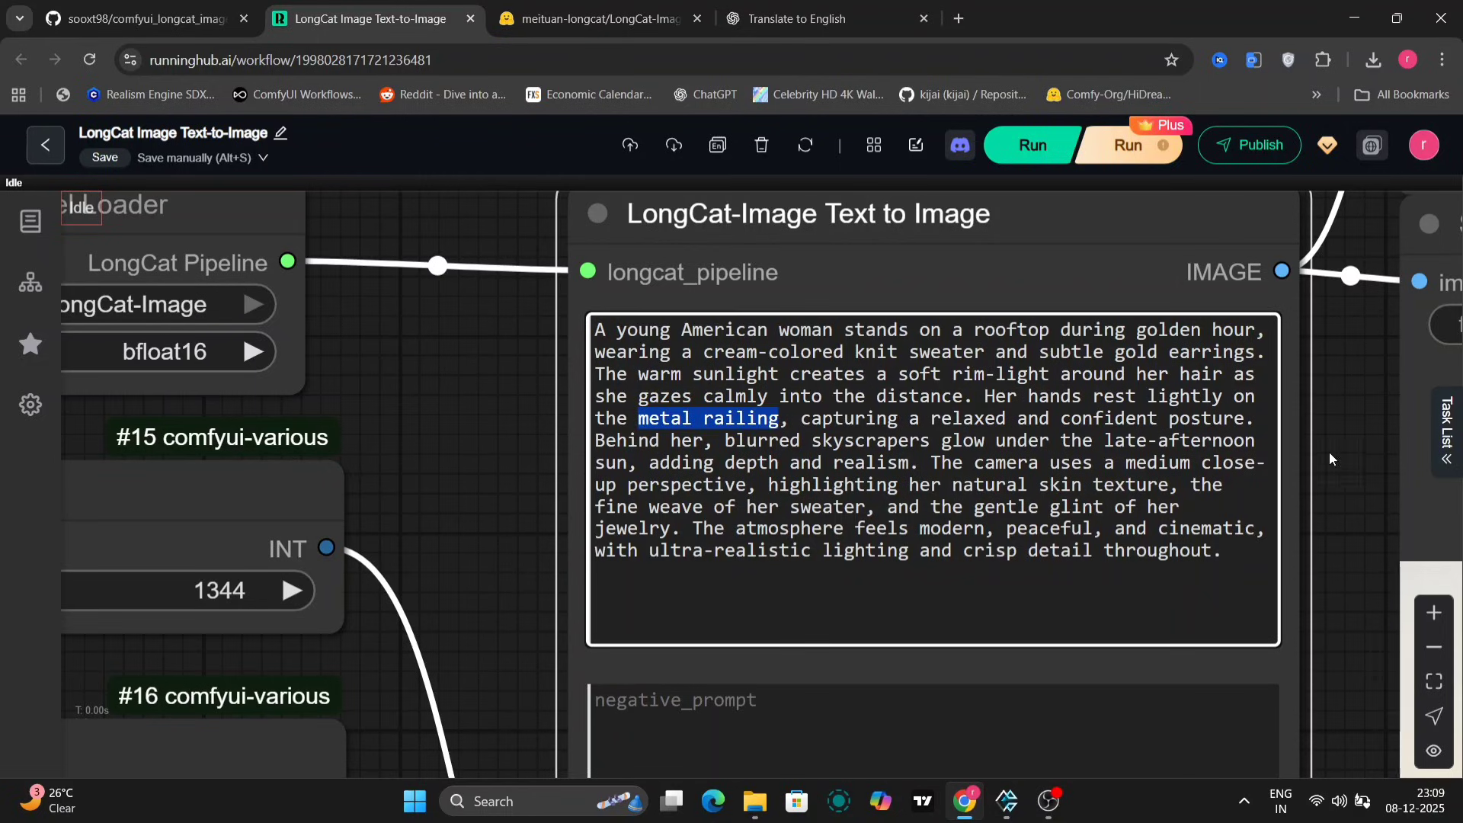
- Save the generated rooftop sunset-skyline portrait as a PNG
{"action": "left_click_drag", "start_coordinate": [1303, 714], "coordinate": [451, 332]}
{"action": "scroll", "coordinate": [584, 467], "scroll_direction": "down", "scroll_amount": 8}
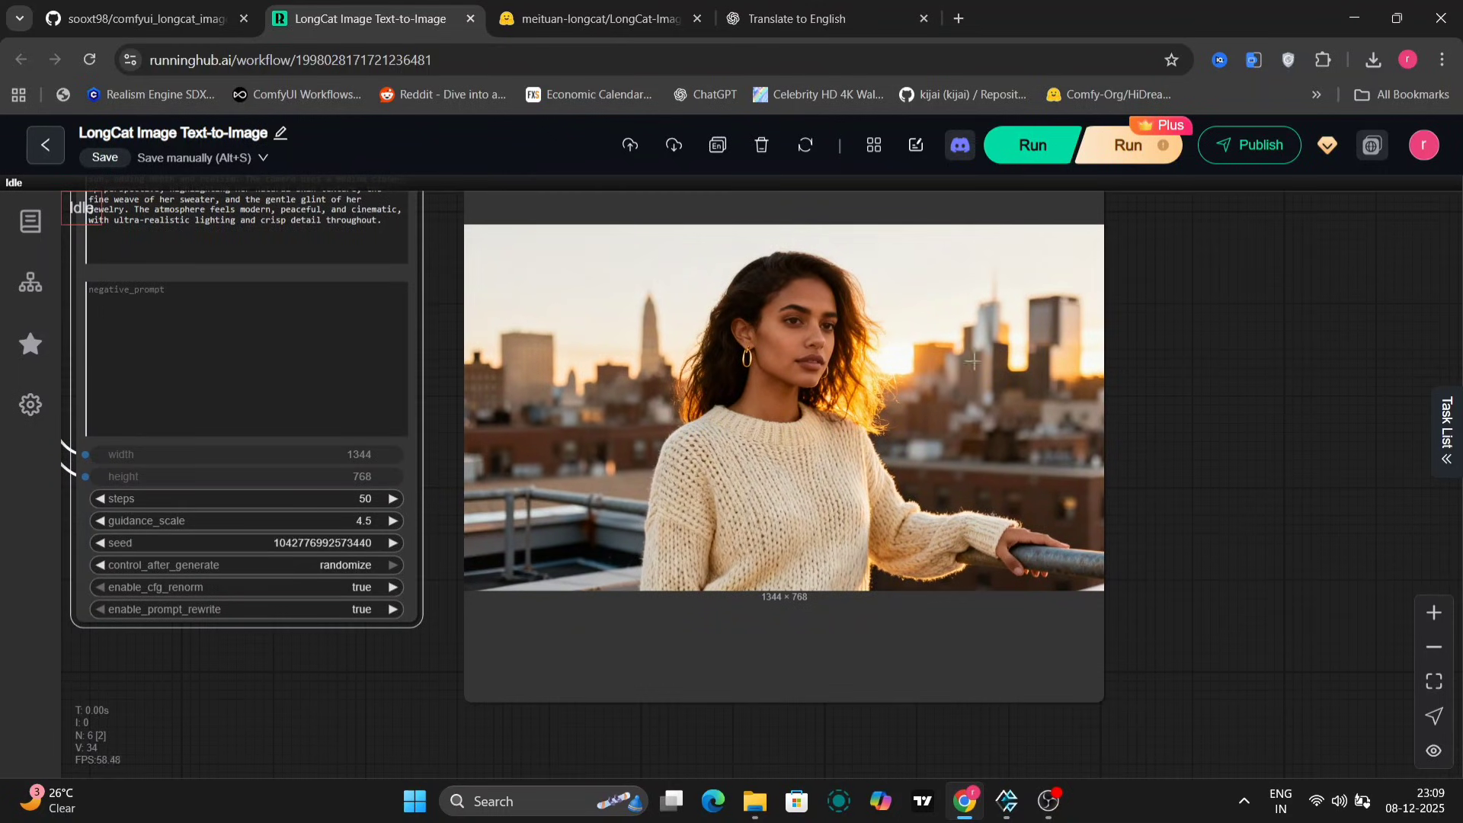
{"action": "right_click", "coordinate": [840, 475]}
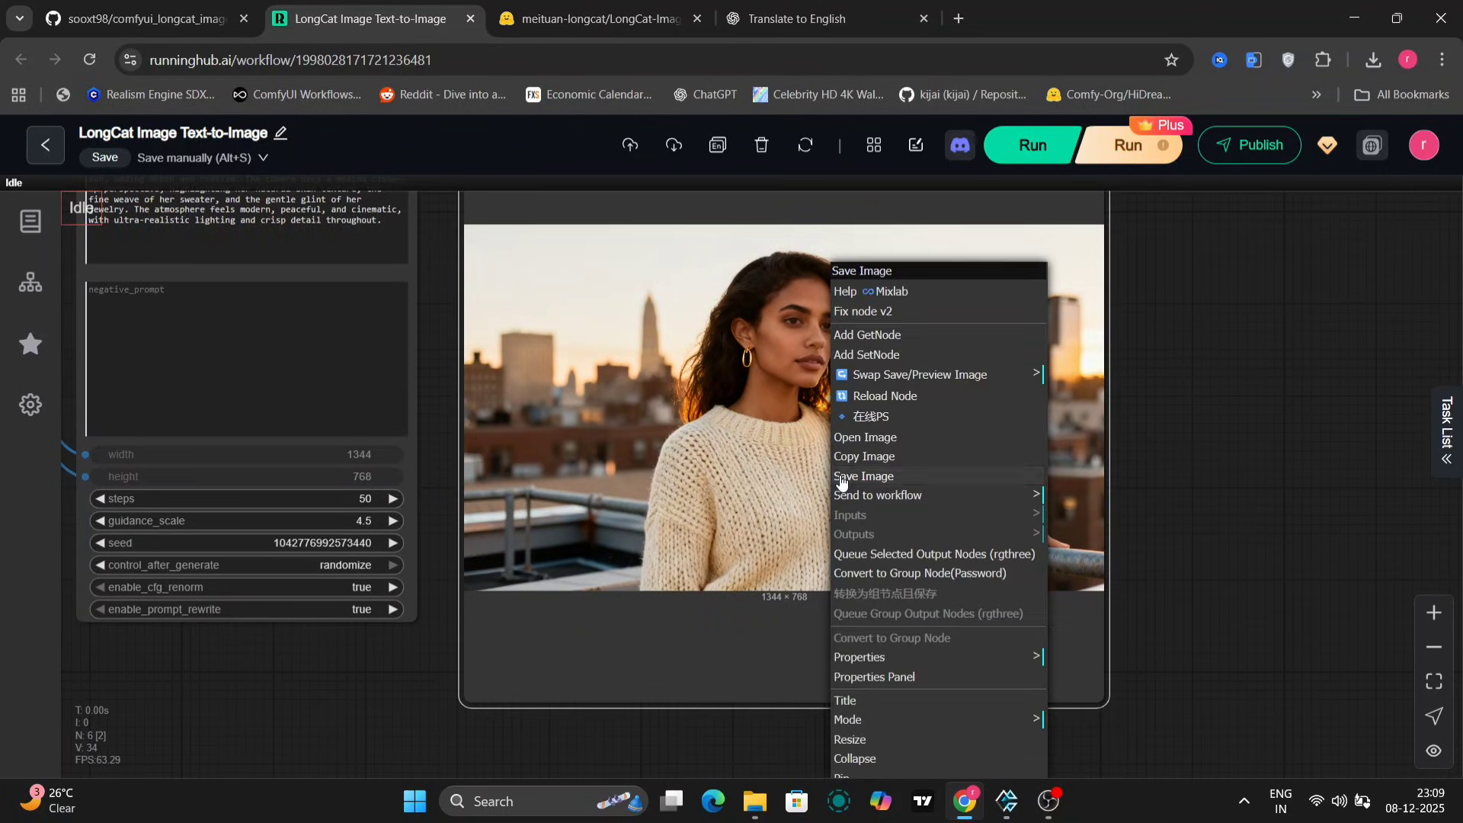
{"action": "left_click", "coordinate": [839, 475]}
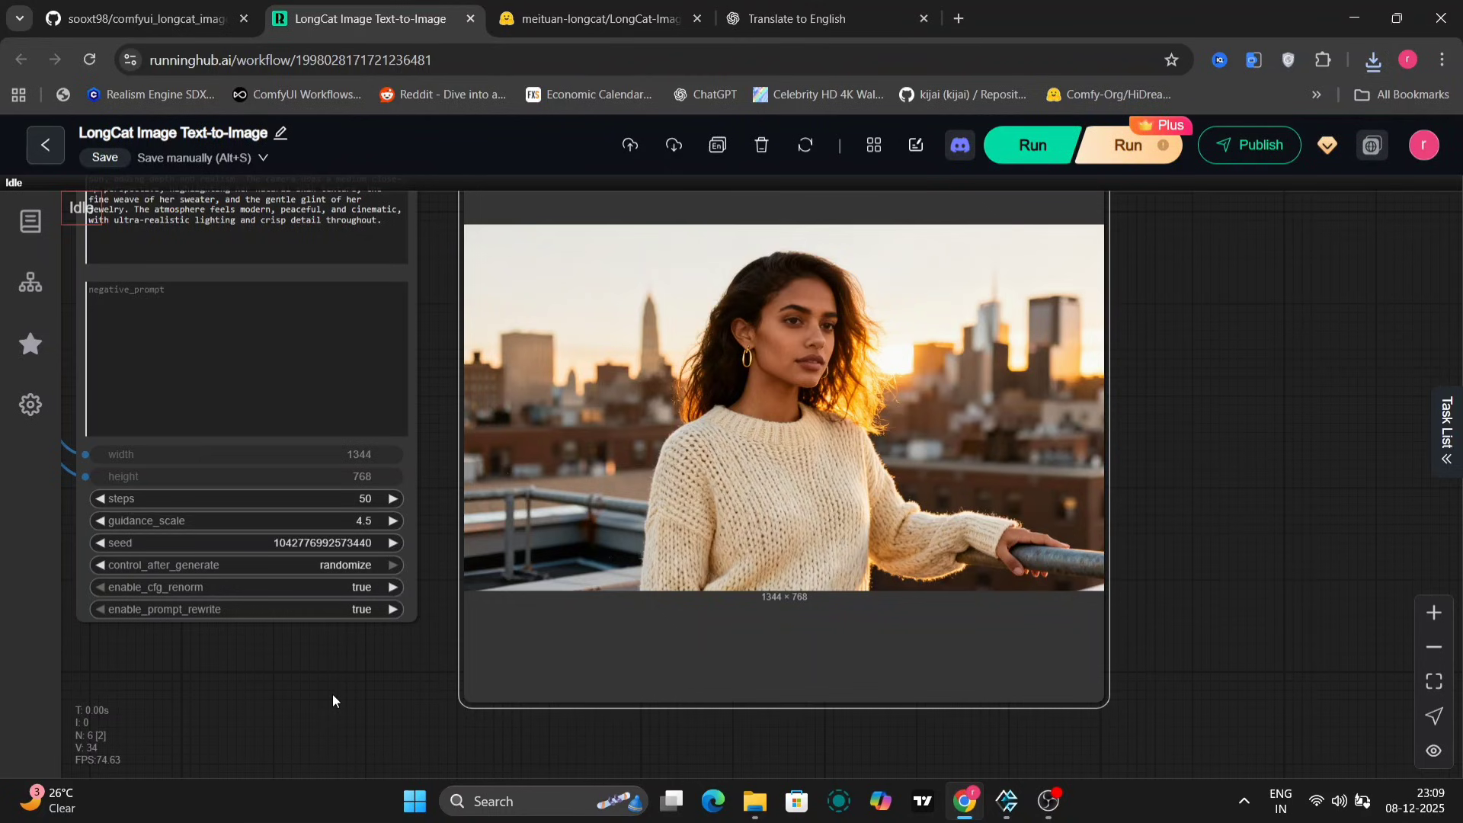
- Inspect the generation settings and the width and height integer nodes
{"action": "left_click_drag", "start_coordinate": [333, 694], "coordinate": [681, 694]}
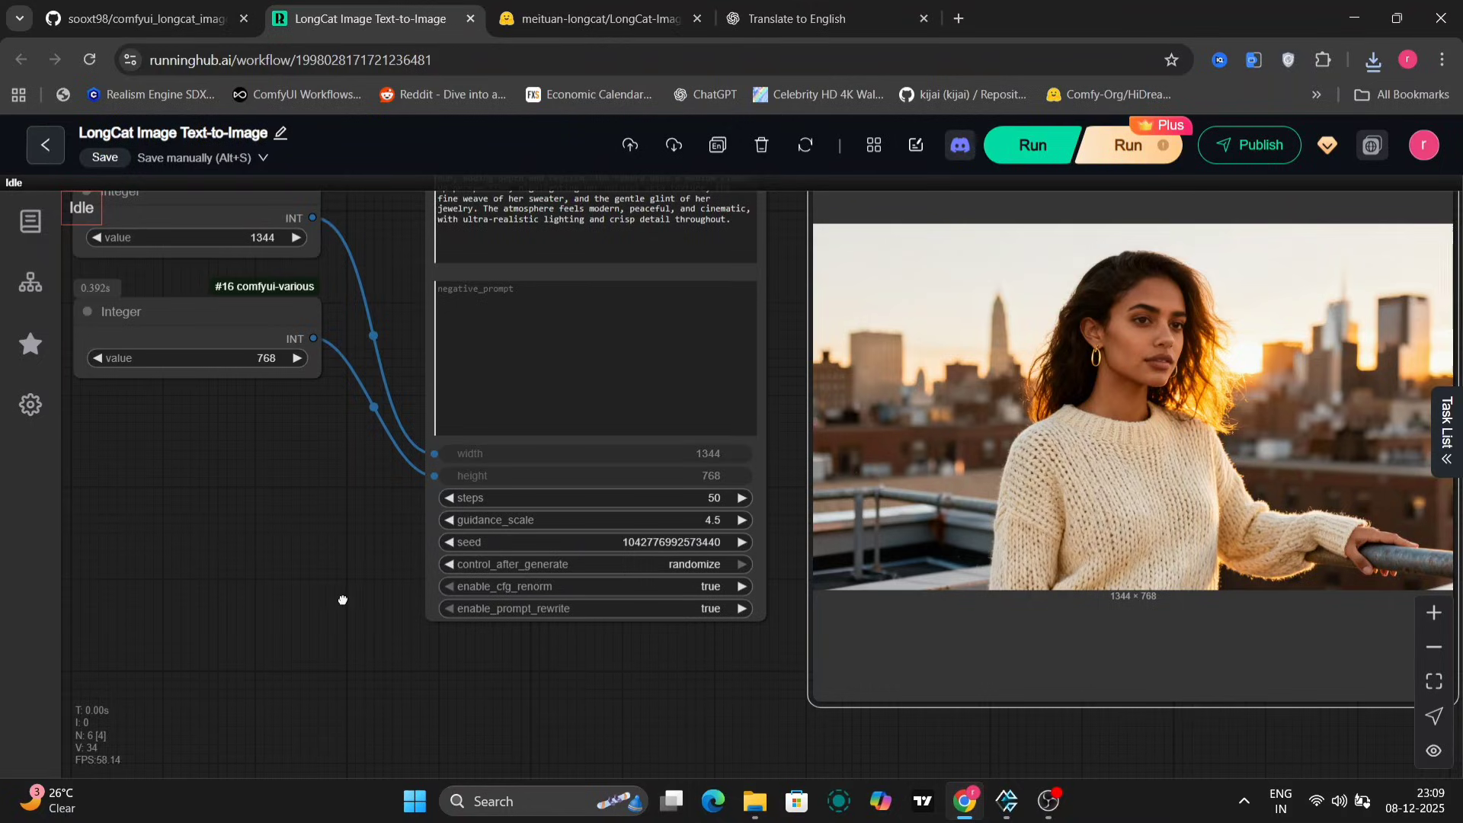
{"action": "left_click_drag", "start_coordinate": [343, 600], "coordinate": [442, 506]}
{"action": "scroll", "coordinate": [729, 607], "scroll_direction": "up", "scroll_amount": 1}
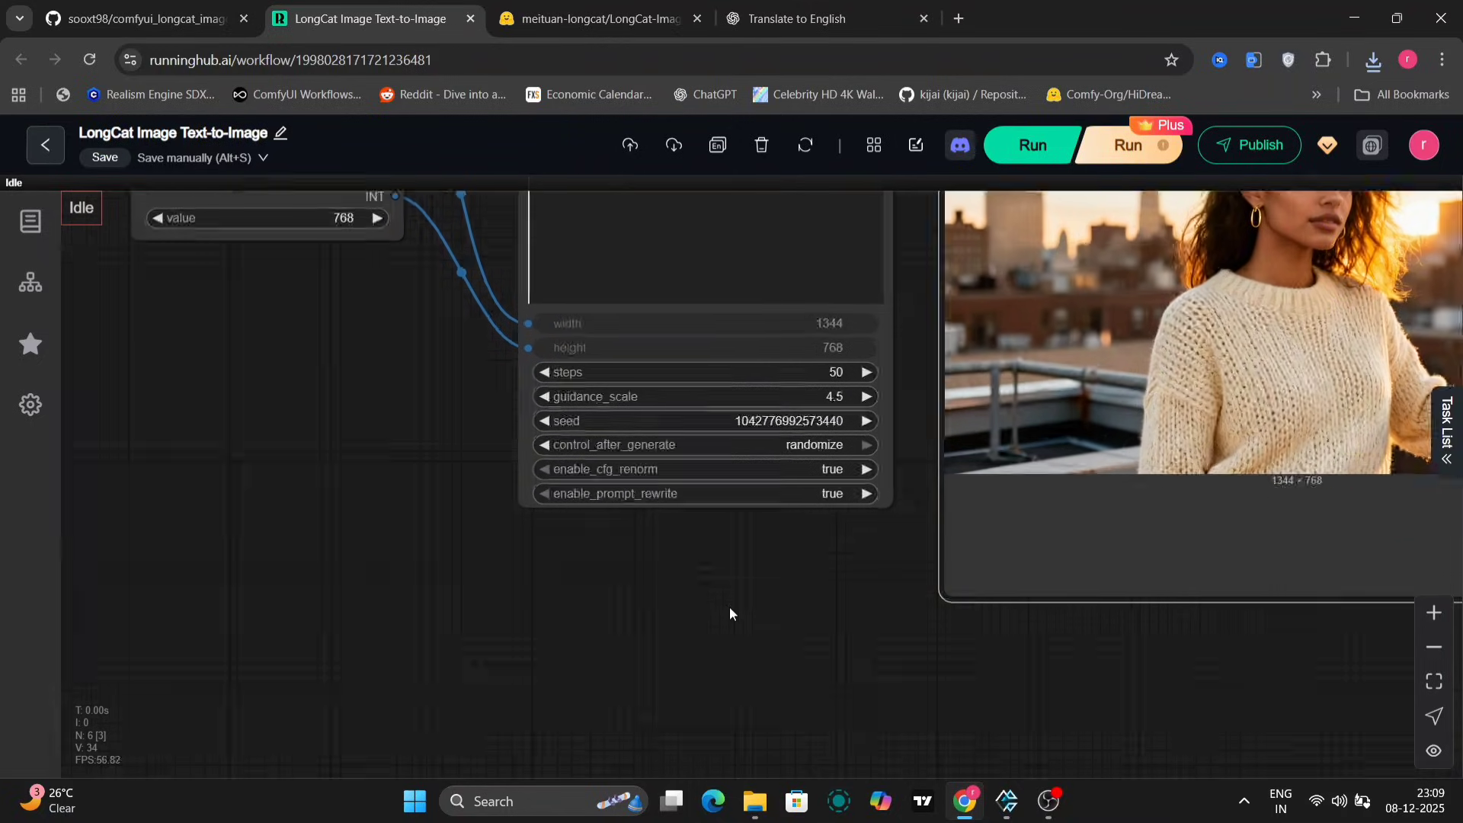
{"action": "scroll", "coordinate": [729, 607], "scroll_direction": "up", "scroll_amount": 4}
{"action": "left_click_drag", "start_coordinate": [729, 607], "coordinate": [811, 669]}
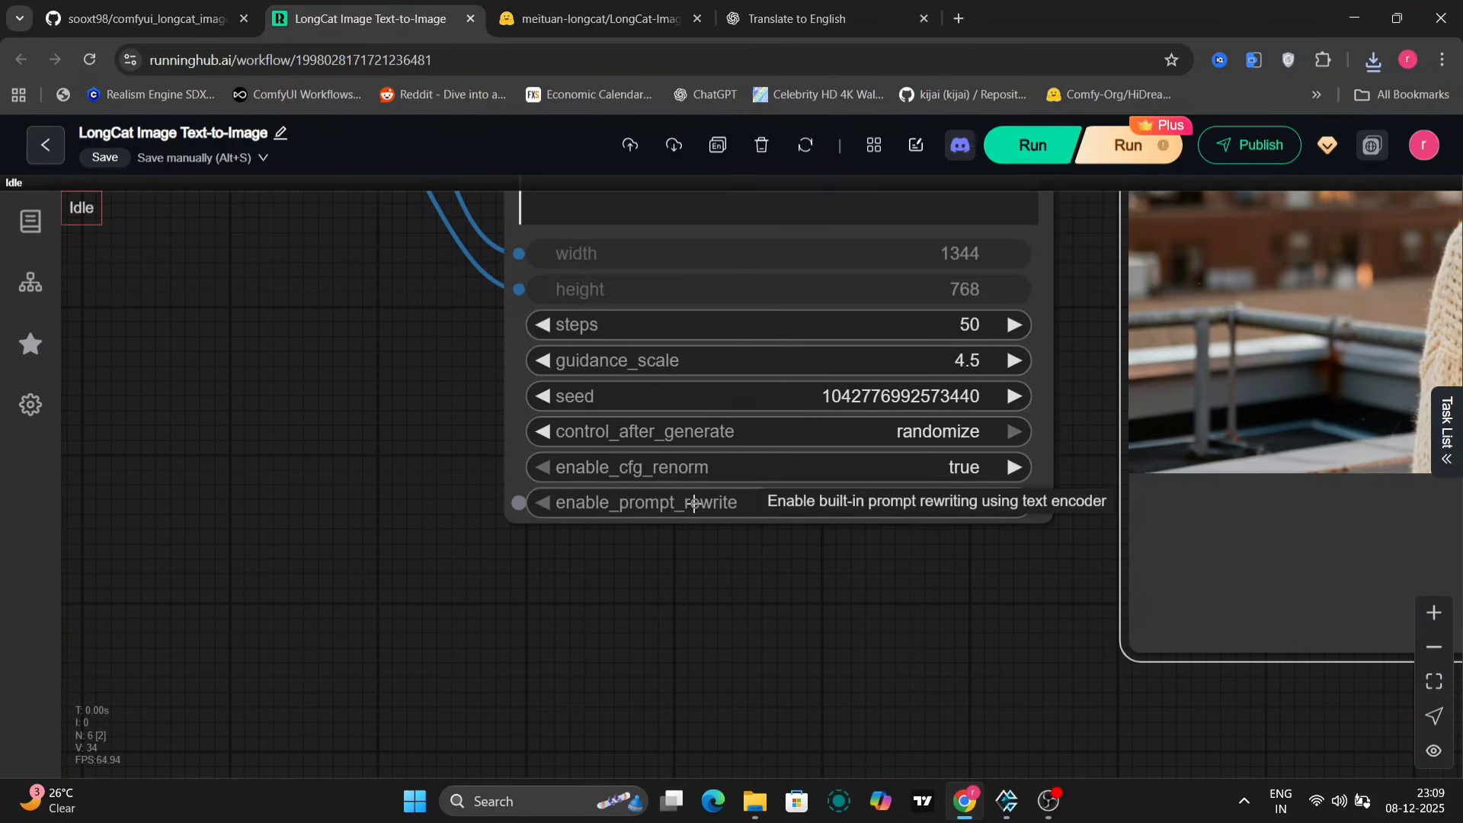
{"action": "left_click_drag", "start_coordinate": [429, 468], "coordinate": [738, 584]}
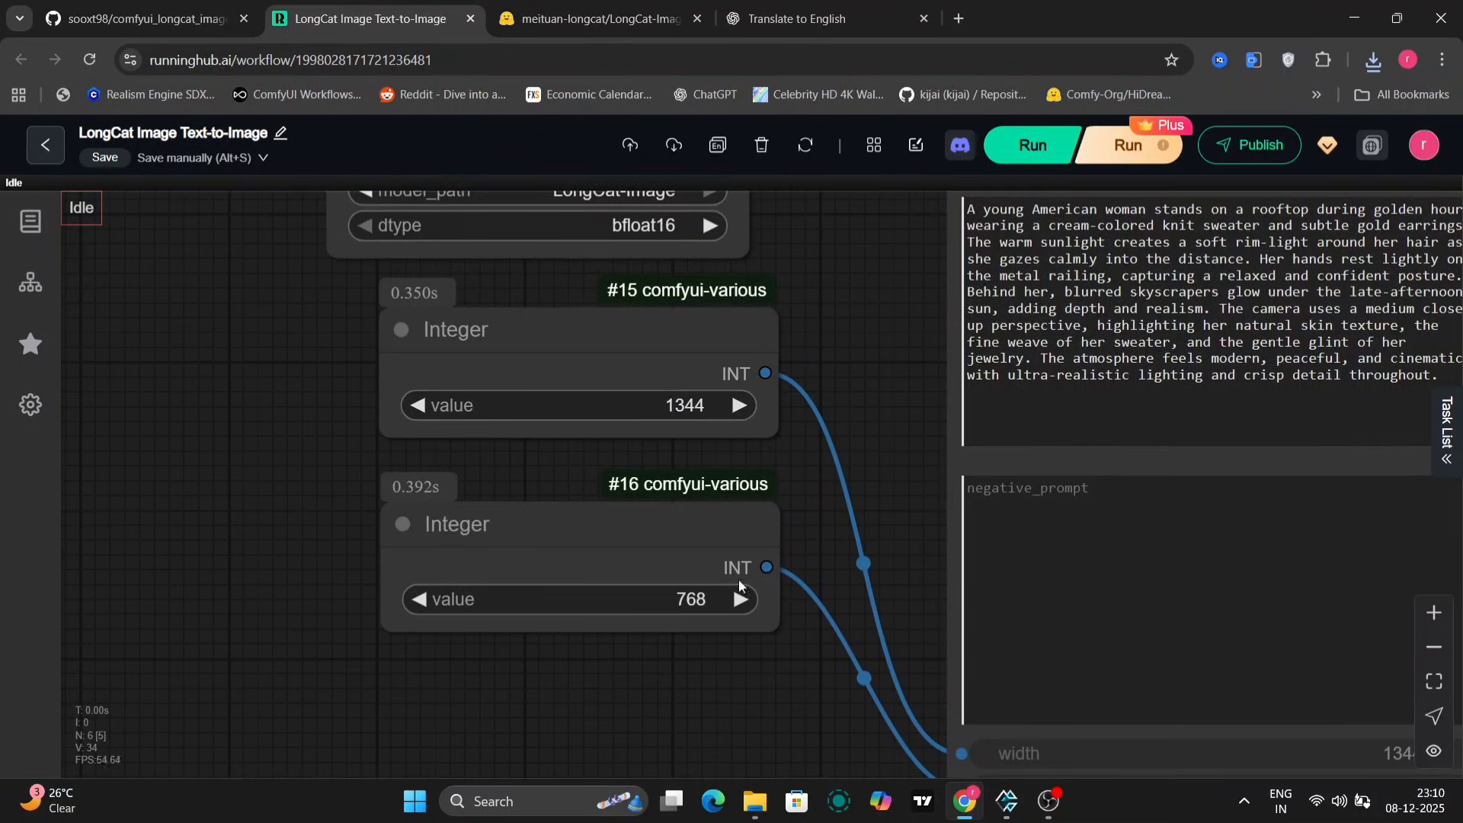
- Set the Model Loader precision to float16 and bring the park-bench output into view
{"action": "left_click_drag", "start_coordinate": [828, 268], "coordinate": [884, 449]}
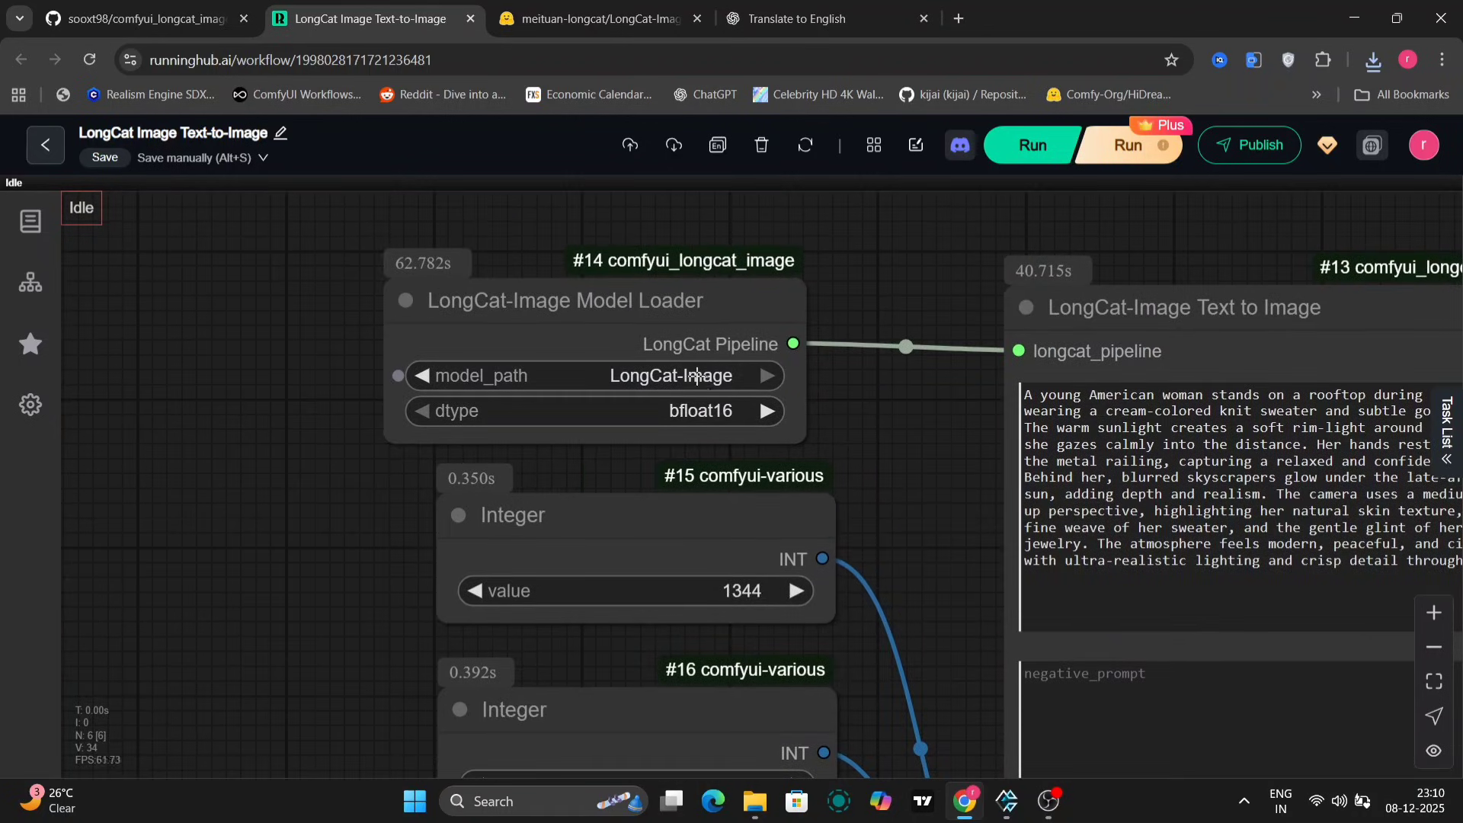
{"action": "left_click", "coordinate": [706, 407]}
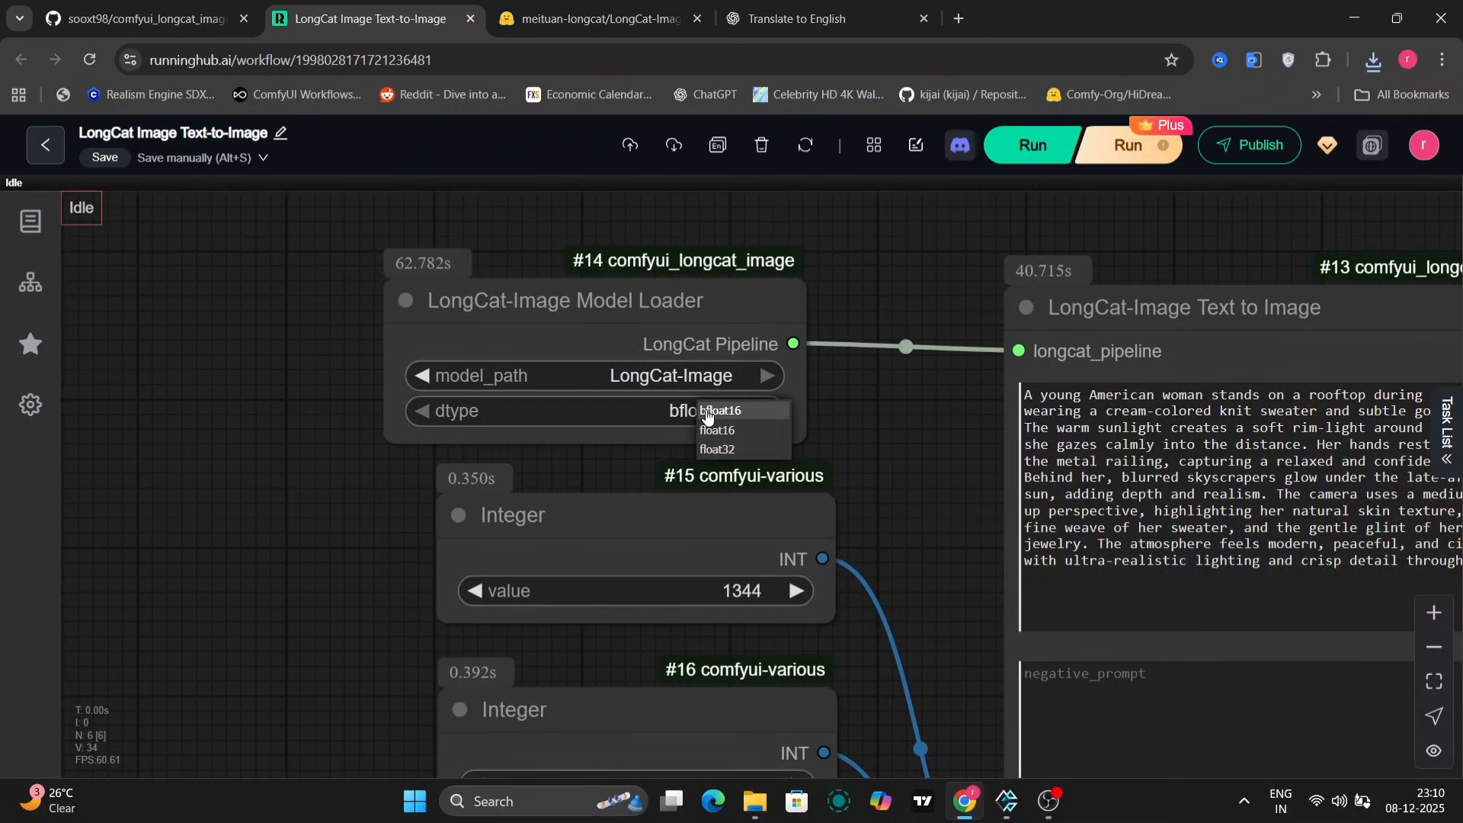
{"action": "left_click", "coordinate": [768, 433]}
{"action": "scroll", "coordinate": [881, 465], "scroll_direction": "down", "scroll_amount": 3}
{"action": "left_click_drag", "start_coordinate": [881, 465], "coordinate": [764, 443]}
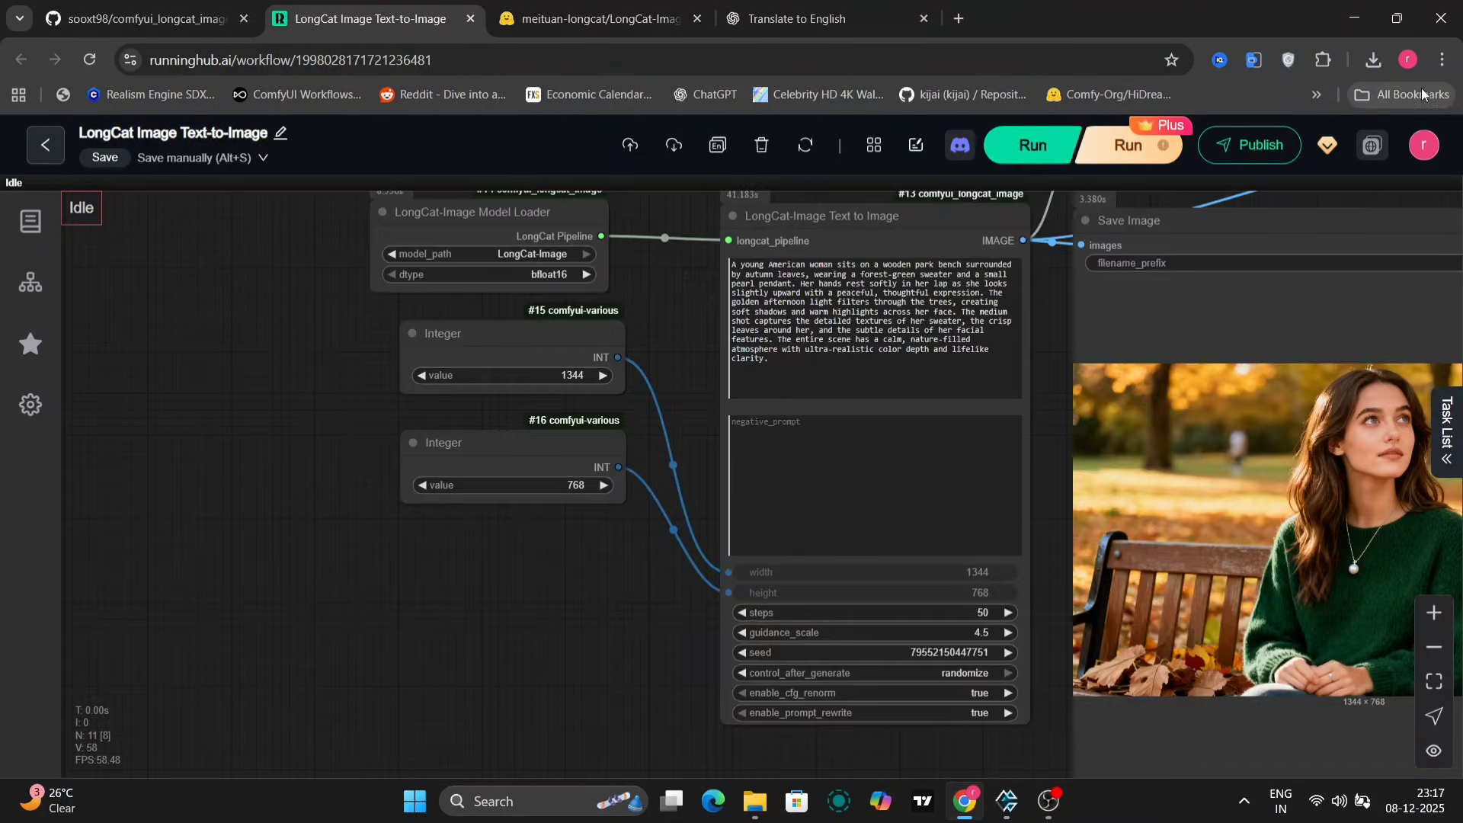
{"action": "left_click_drag", "start_coordinate": [1038, 372], "coordinate": [564, 286]}
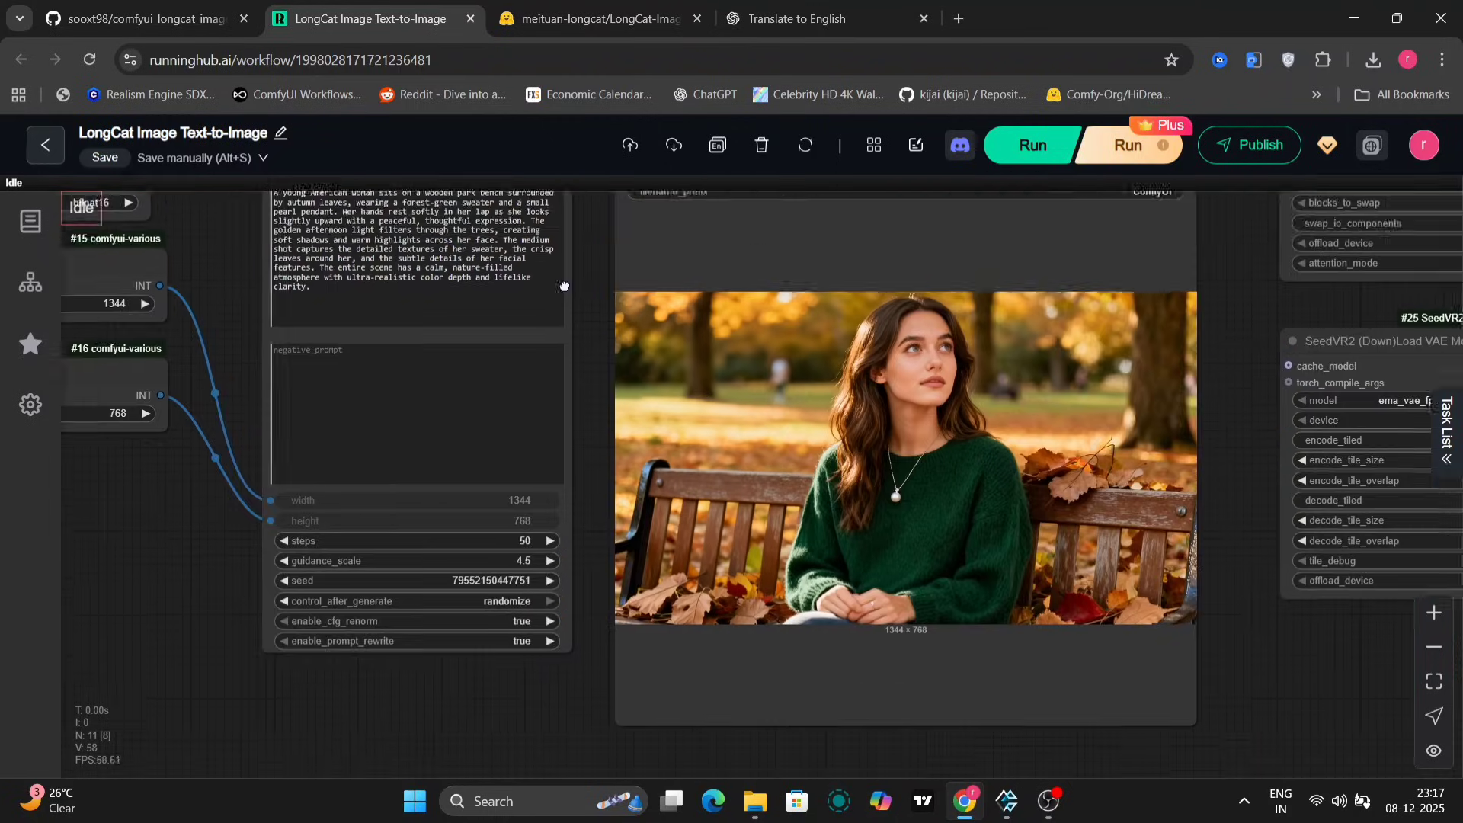
{"action": "scroll", "coordinate": [647, 283], "scroll_direction": "up", "scroll_amount": 10}
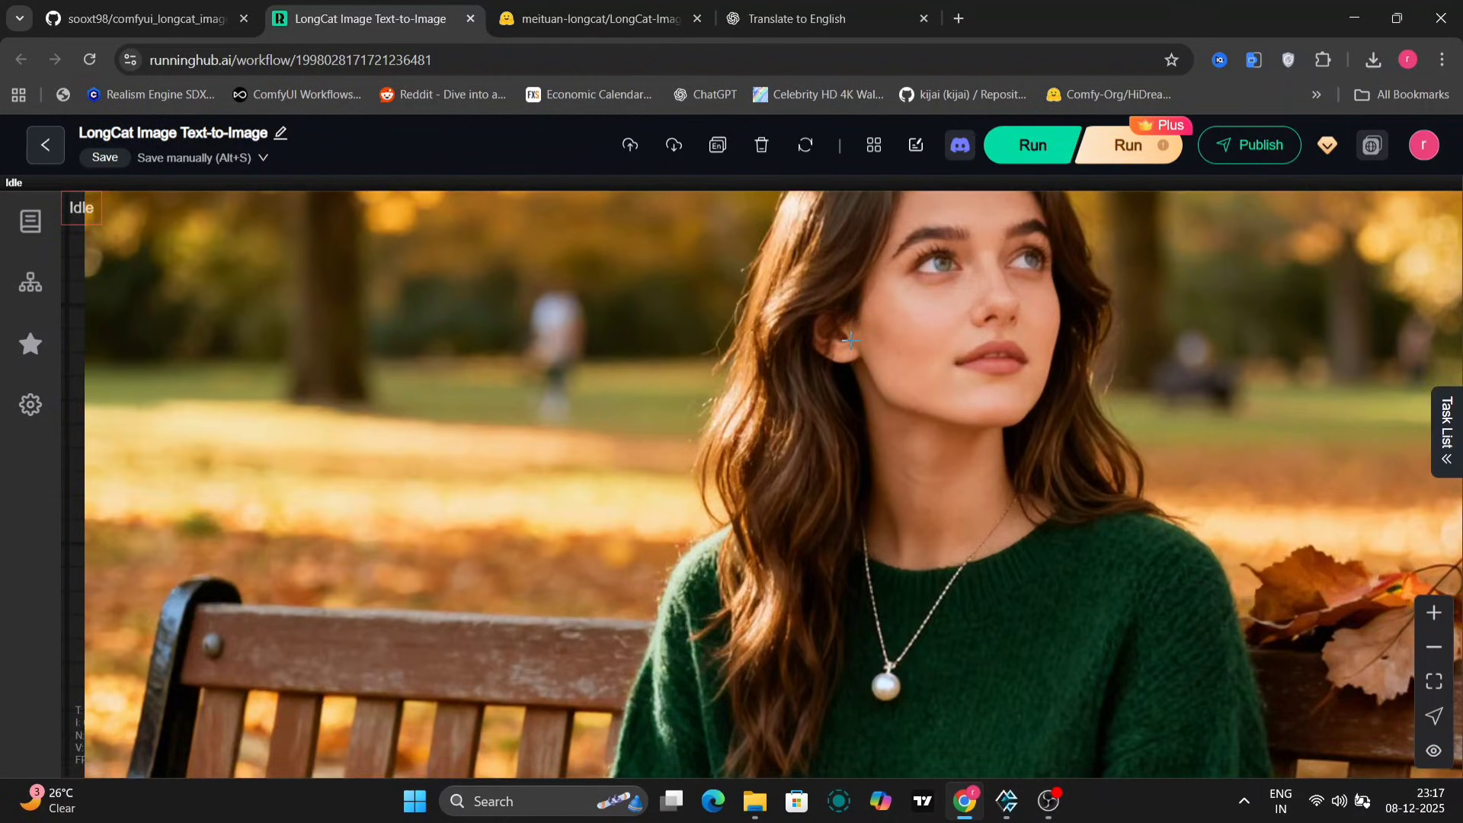
{"action": "scroll", "coordinate": [851, 339], "scroll_direction": "down", "scroll_amount": 6}
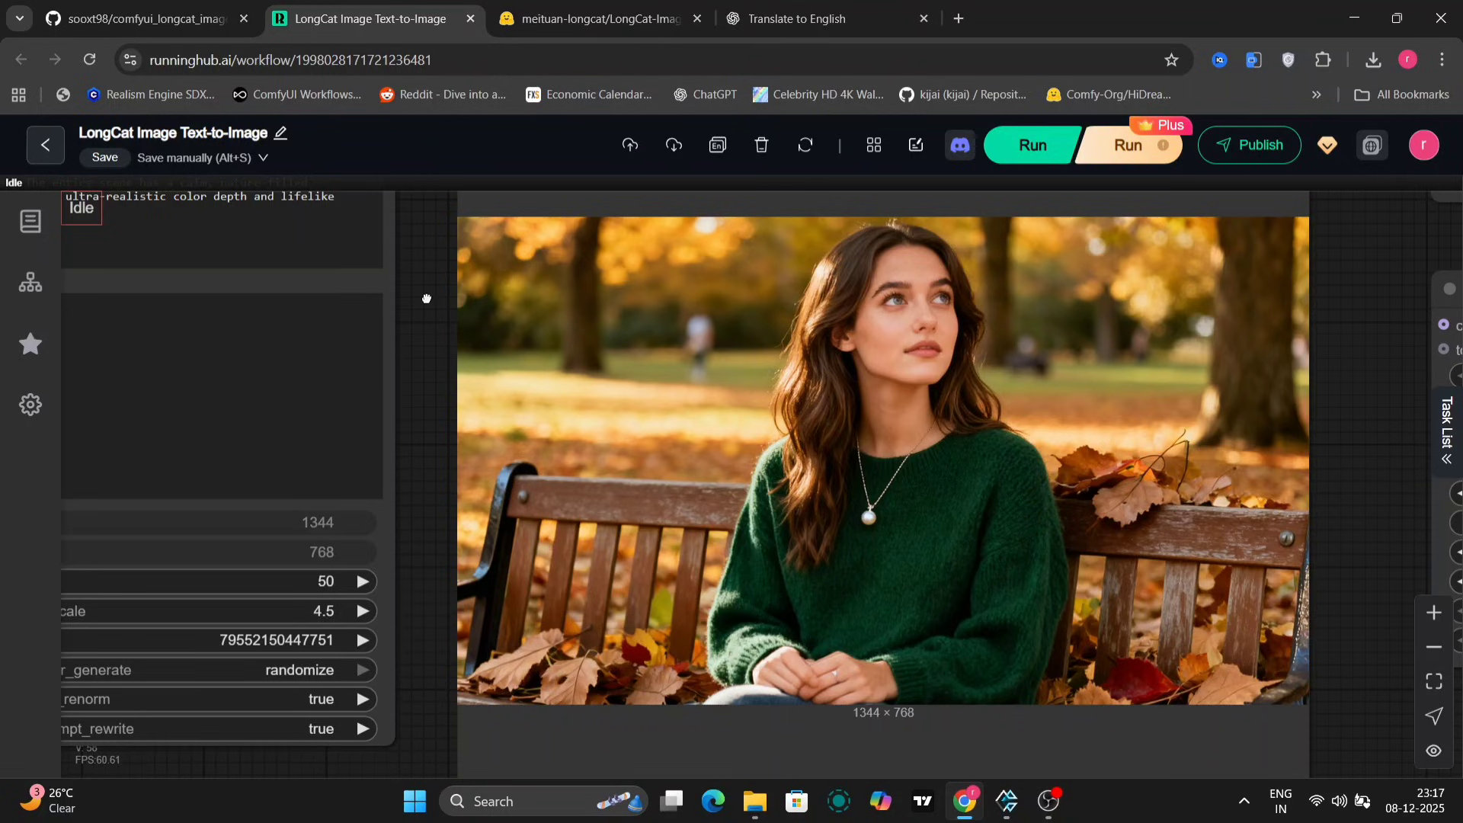
{"action": "left_click_drag", "start_coordinate": [427, 299], "coordinate": [896, 593]}
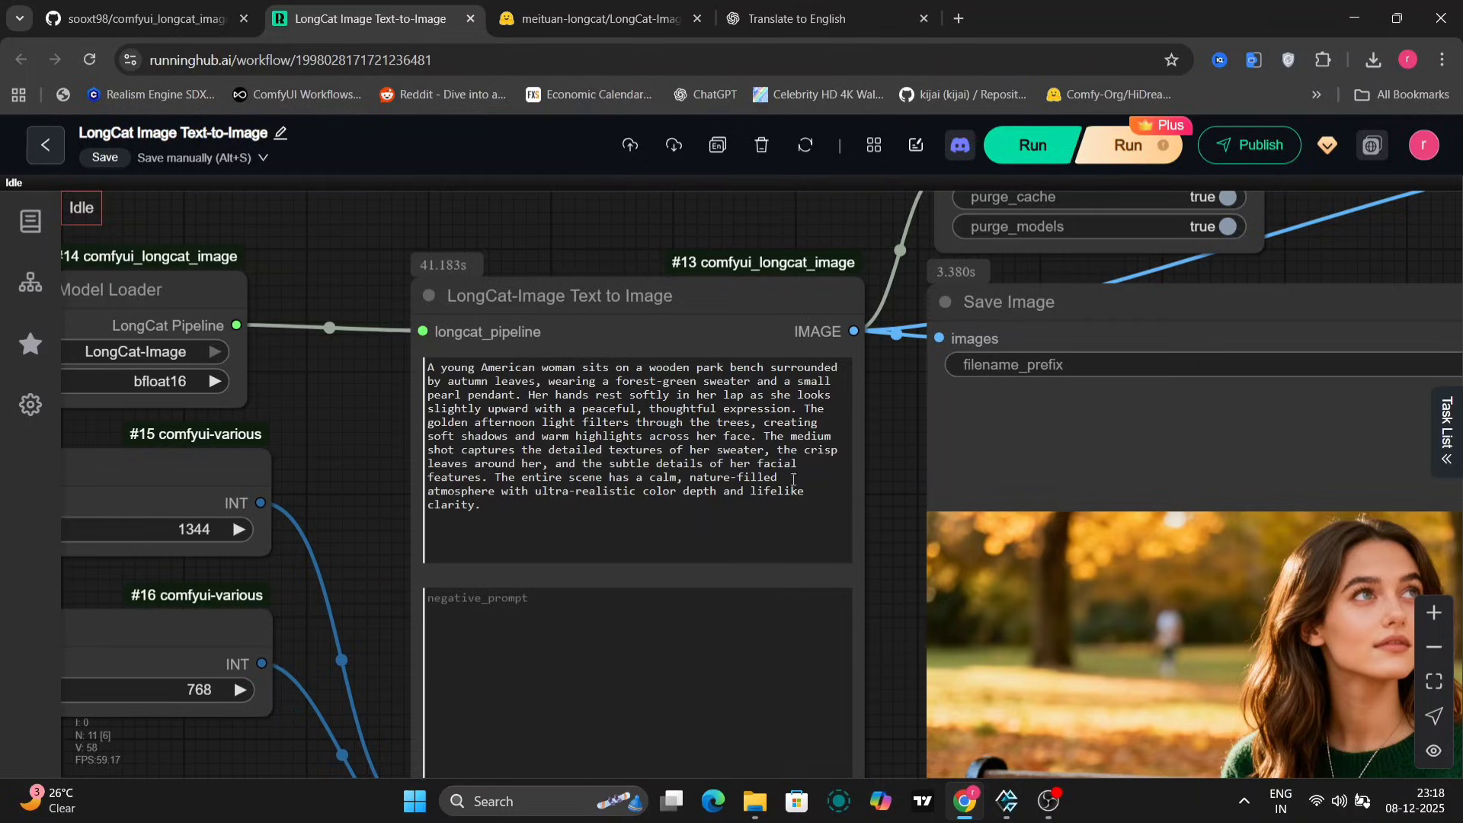
{"action": "scroll", "coordinate": [889, 538], "scroll_direction": "down", "scroll_amount": 10}
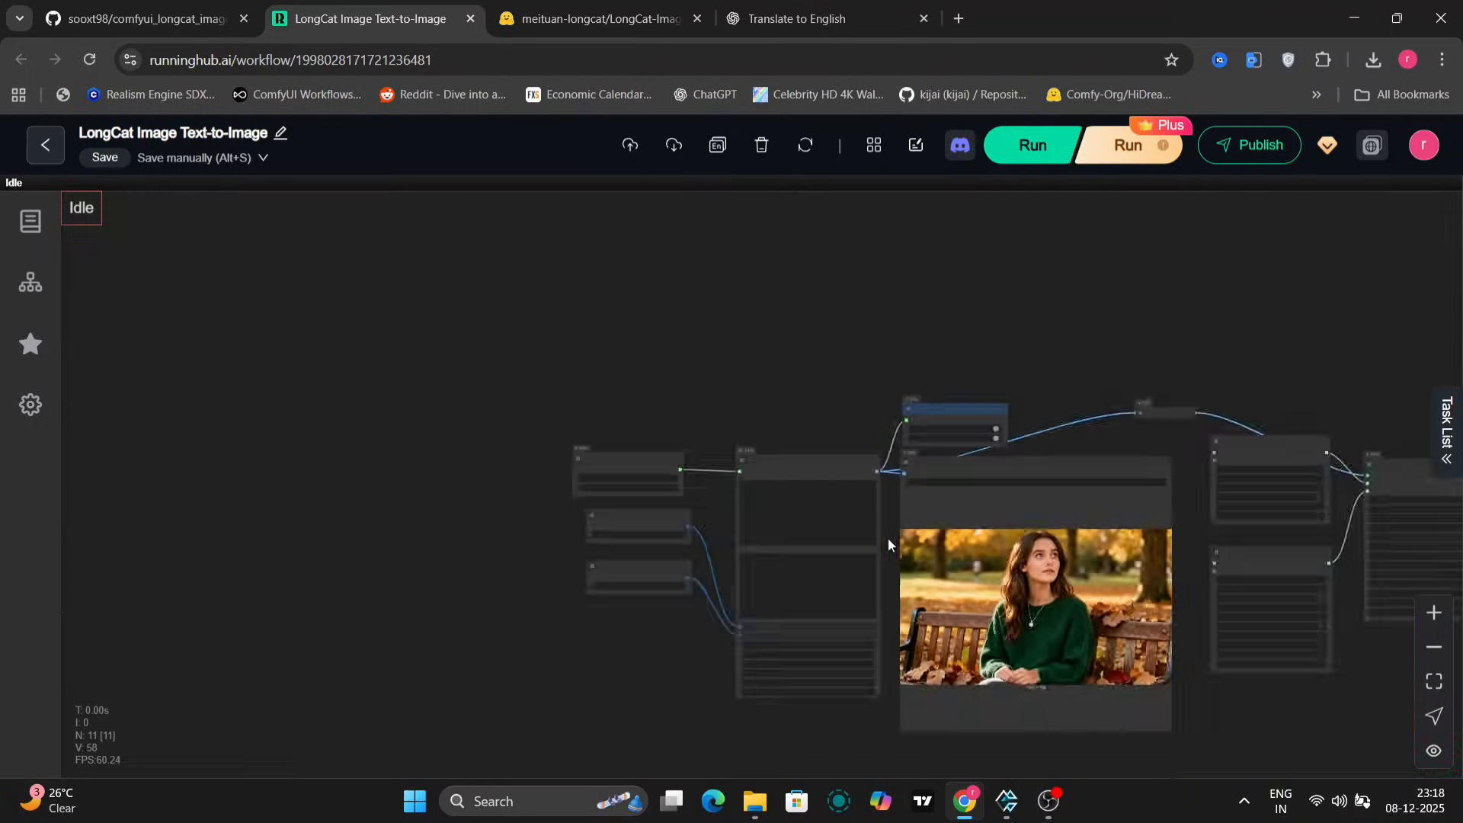
{"action": "mouse_move", "coordinate": [1269, 564]}
{"action": "left_mouse_down"}
{"action": "mouse_move", "coordinate": [1132, 562]}
{"action": "mouse_move", "coordinate": [1269, 561]}
{"action": "left_mouse_up"}
{"action": "scroll", "coordinate": [1272, 554], "scroll_direction": "up", "scroll_amount": 2}
{"action": "scroll", "coordinate": [1273, 552], "scroll_direction": "up", "scroll_amount": 10}
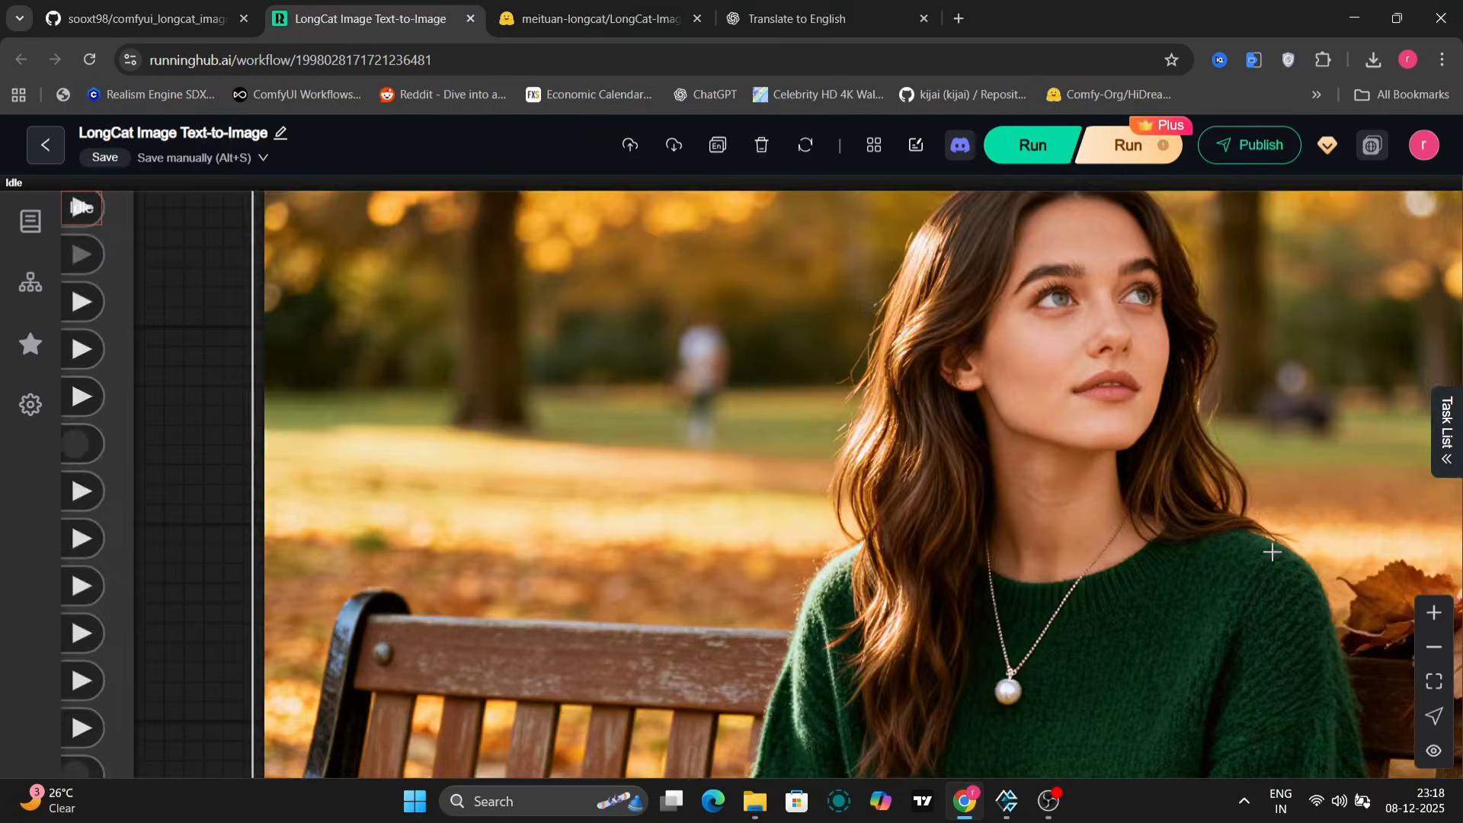
{"action": "scroll", "coordinate": [1272, 552], "scroll_direction": "down", "scroll_amount": 10}
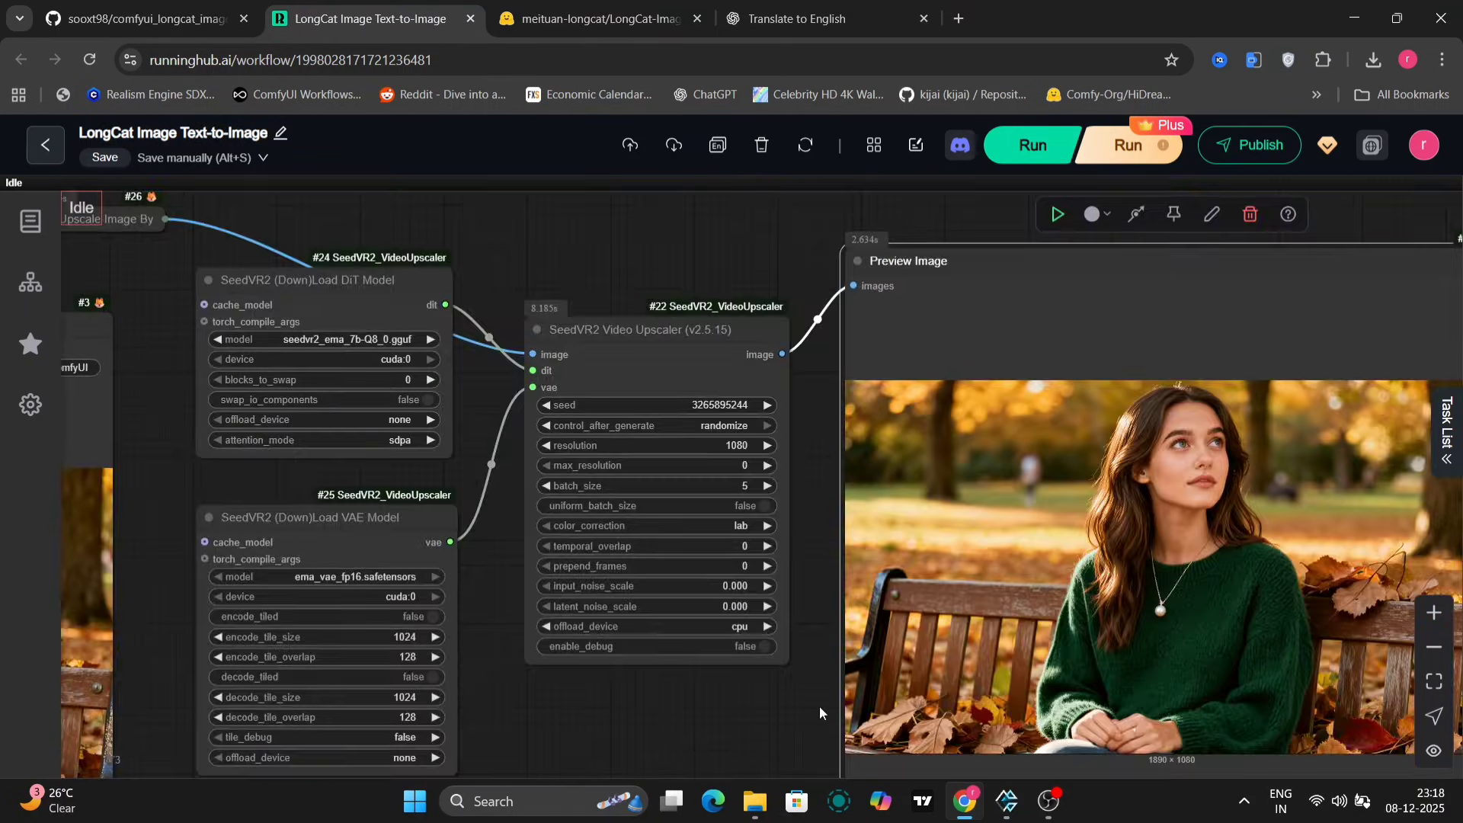
- Set the SeedVR2 upscaler's target resolution to 1920
{"action": "left_click_drag", "start_coordinate": [820, 706], "coordinate": [622, 562]}
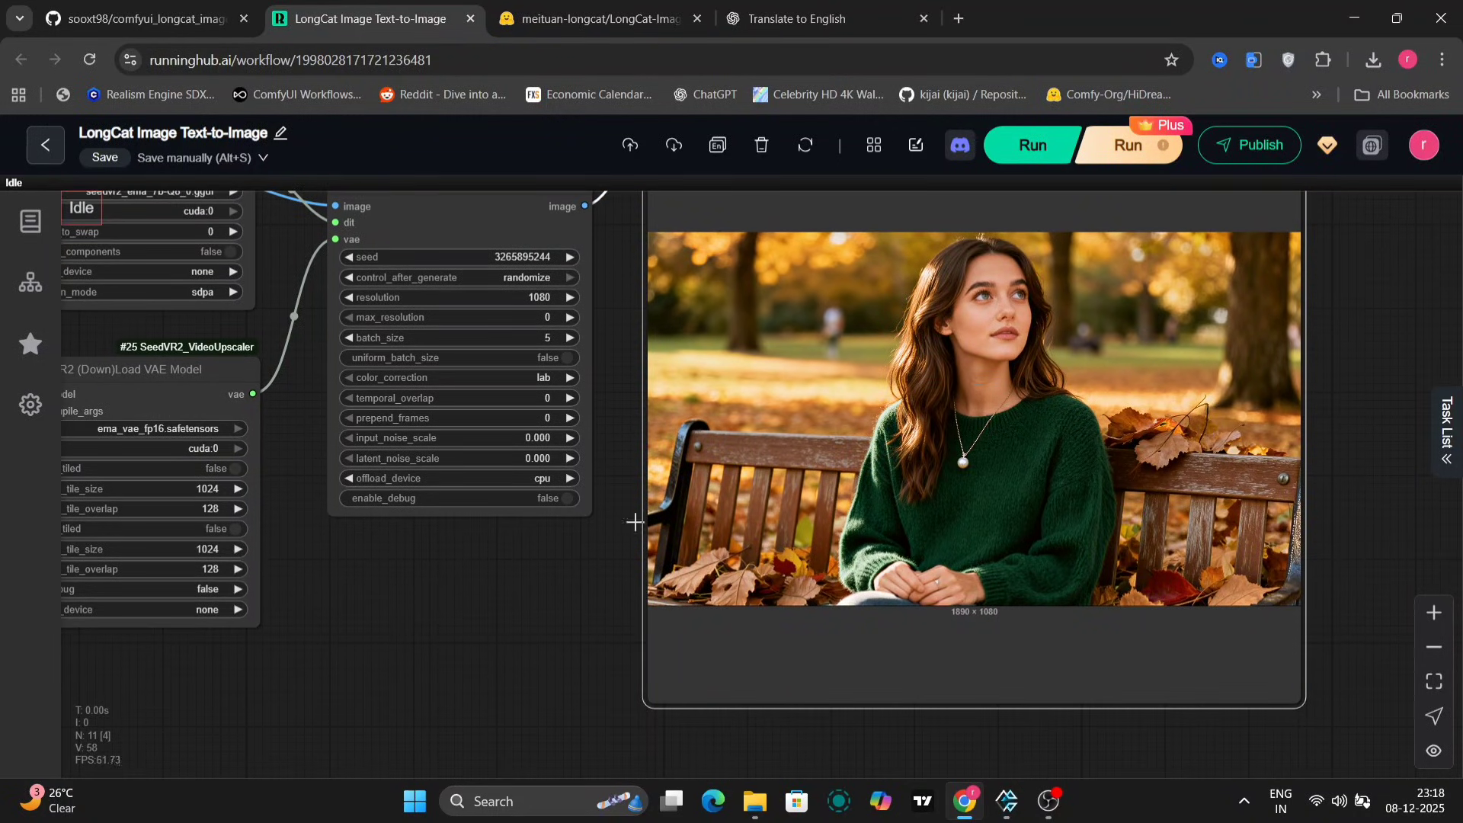
{"action": "left_click_drag", "start_coordinate": [598, 588], "coordinate": [686, 652]}
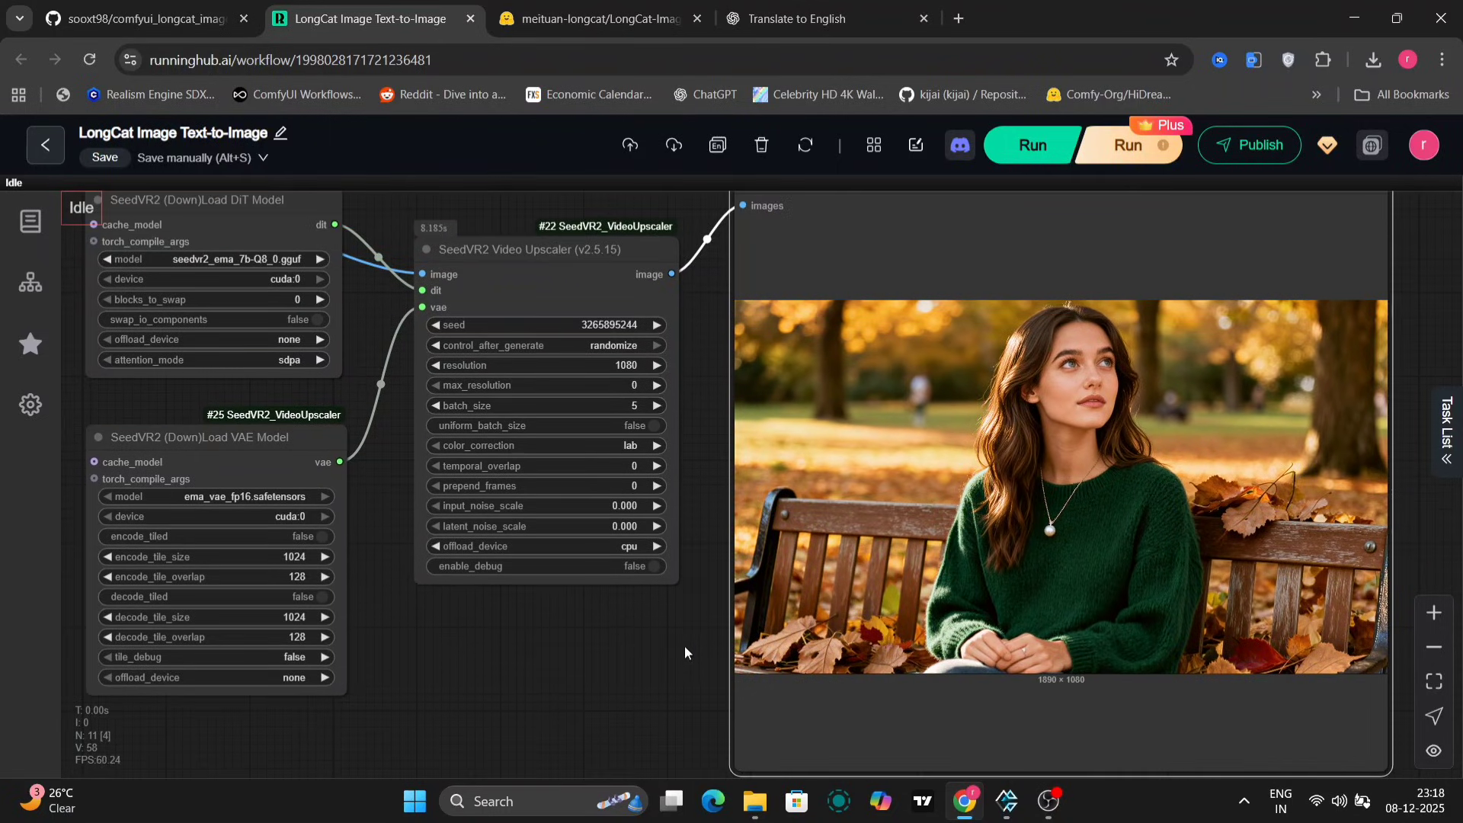
{"action": "left_click", "coordinate": [631, 371]}
{"action": "type", "text": "1920"}
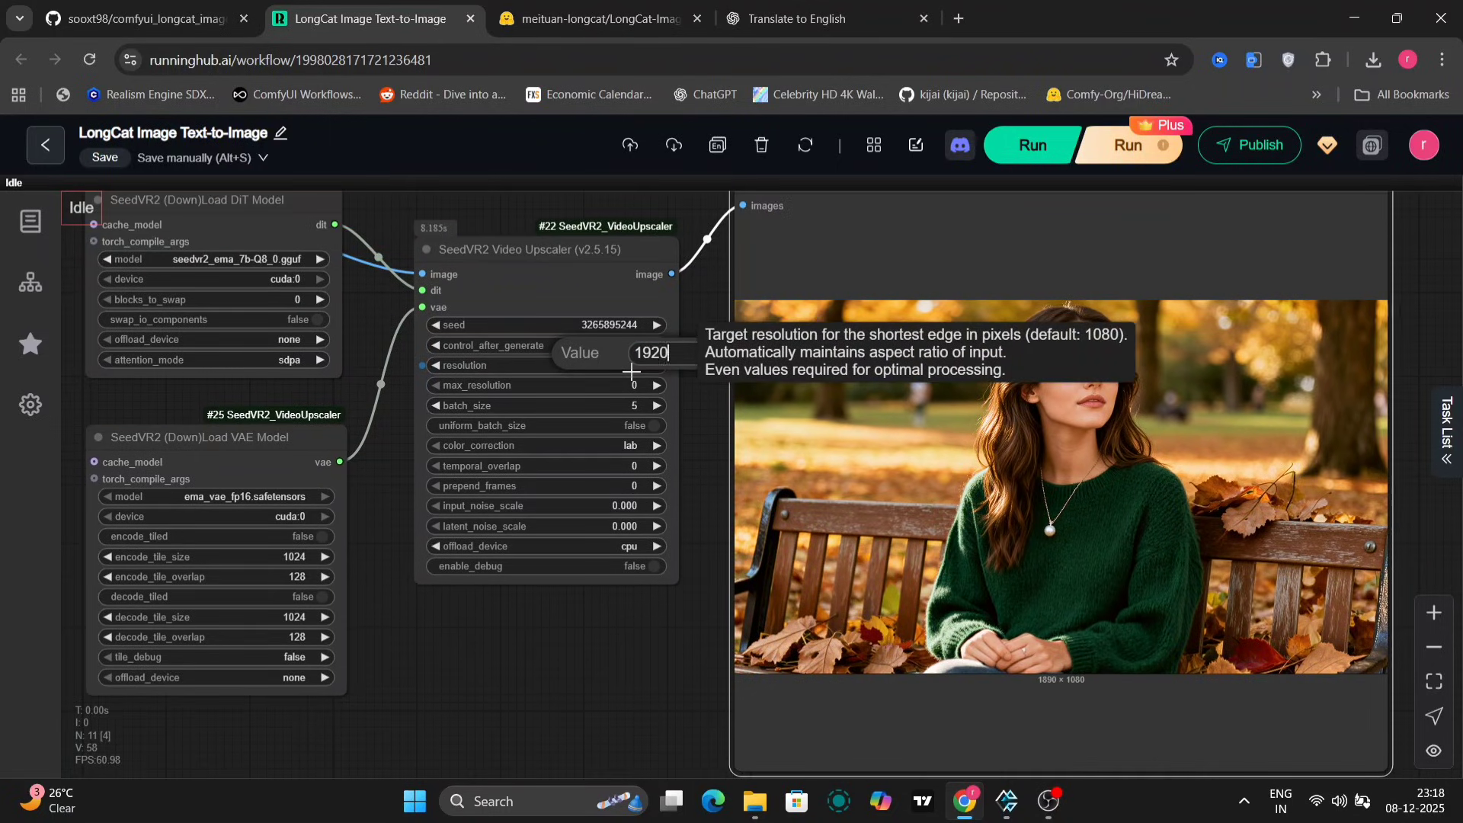
{"action": "key", "text": "Return"}
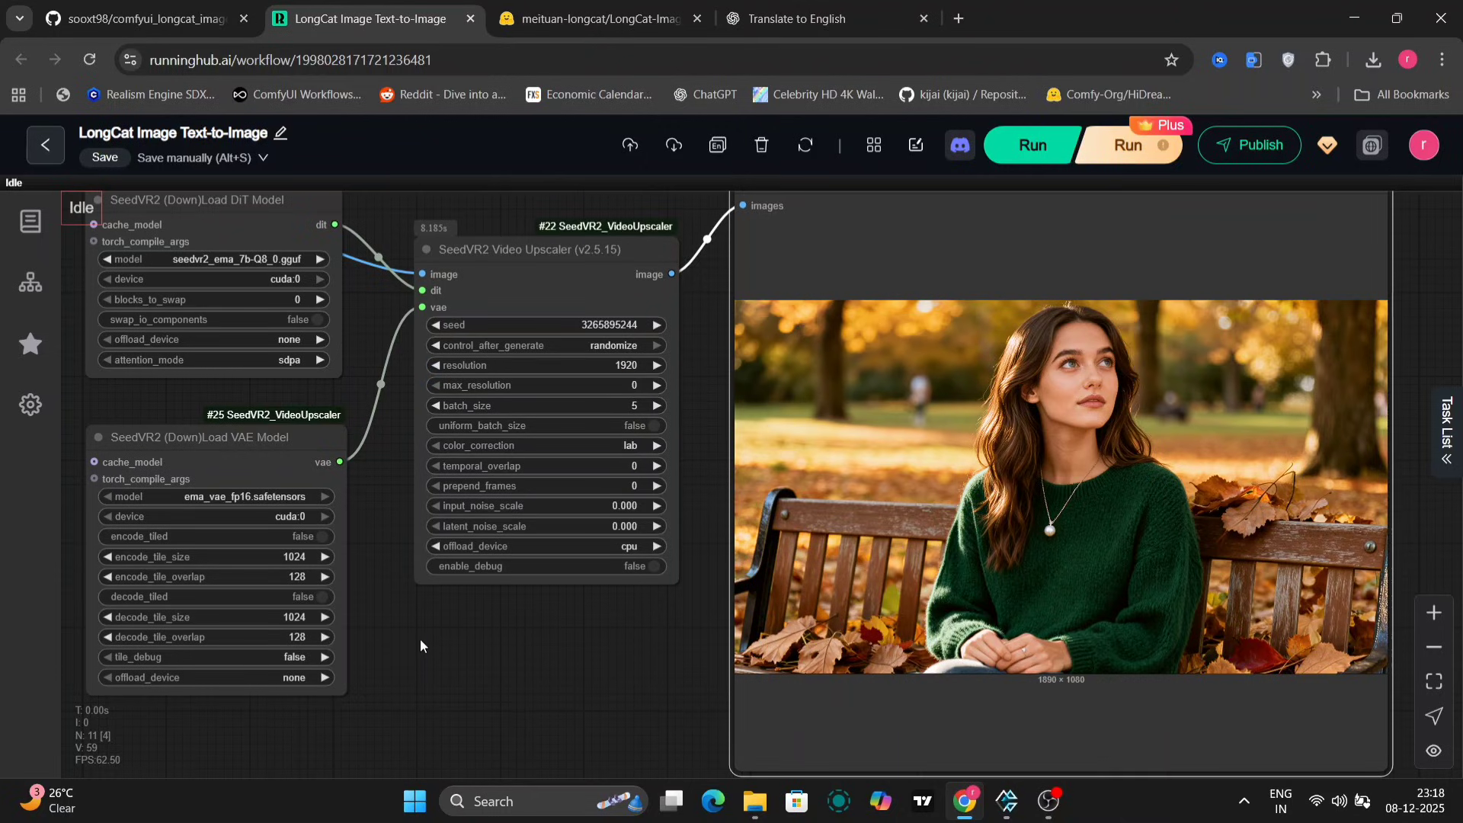
- Download the upscaled park-bench portrait from the preview image
{"action": "left_click_drag", "start_coordinate": [420, 646], "coordinate": [297, 632]}
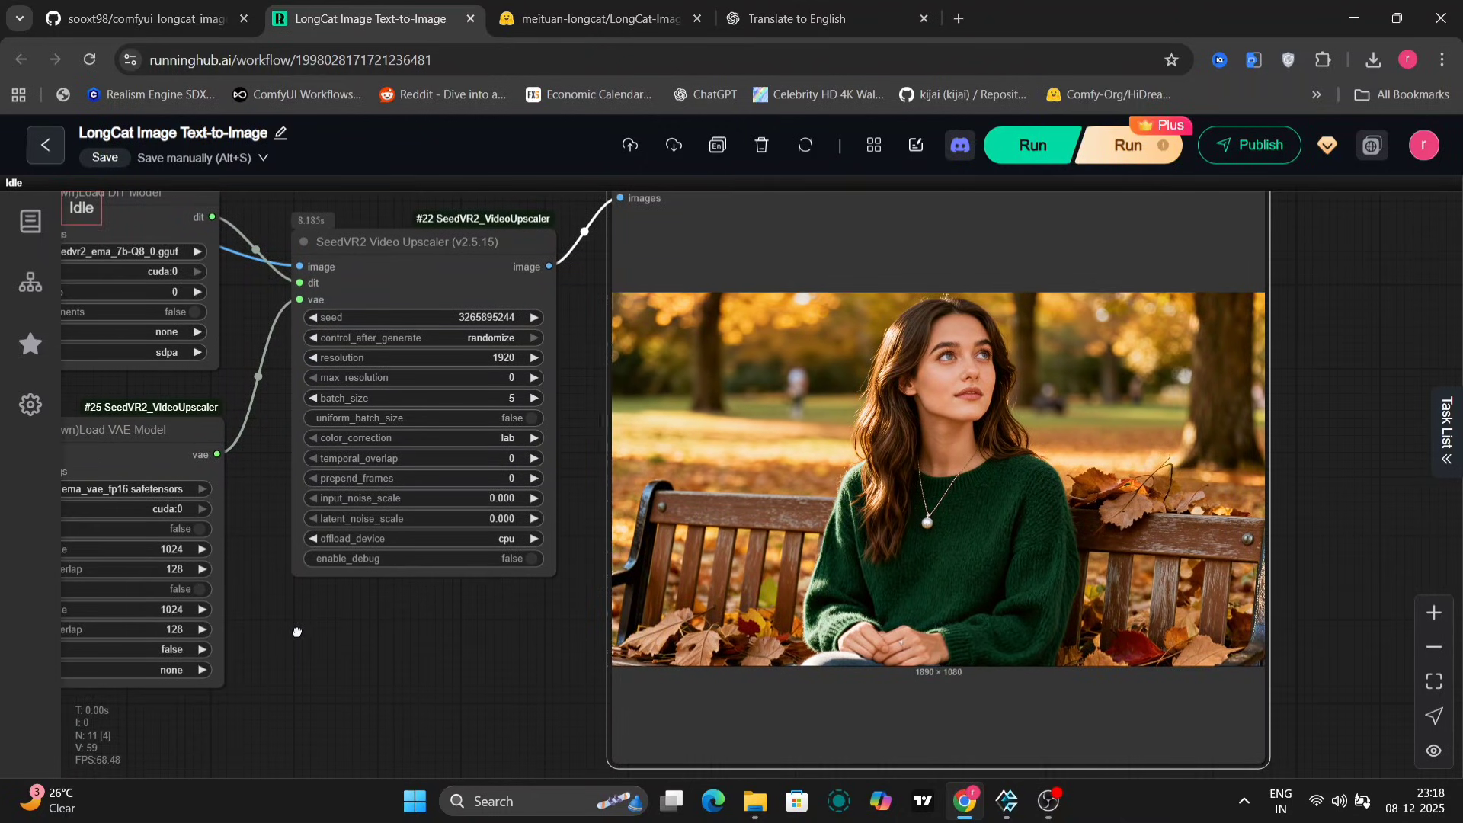
{"action": "left_click_drag", "start_coordinate": [402, 686], "coordinate": [1344, 606]}
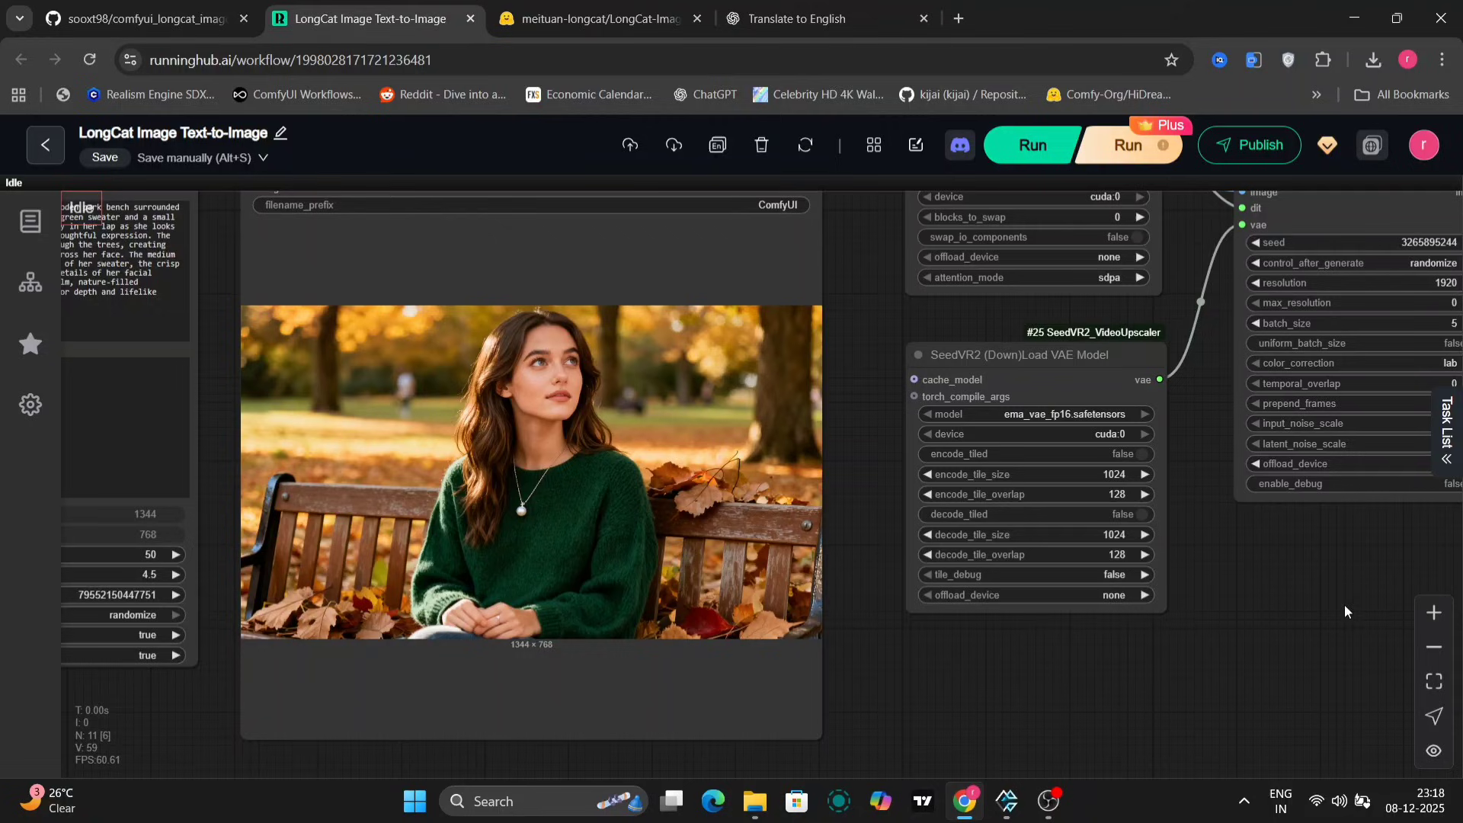
{"action": "left_click_drag", "start_coordinate": [1310, 652], "coordinate": [381, 651]}
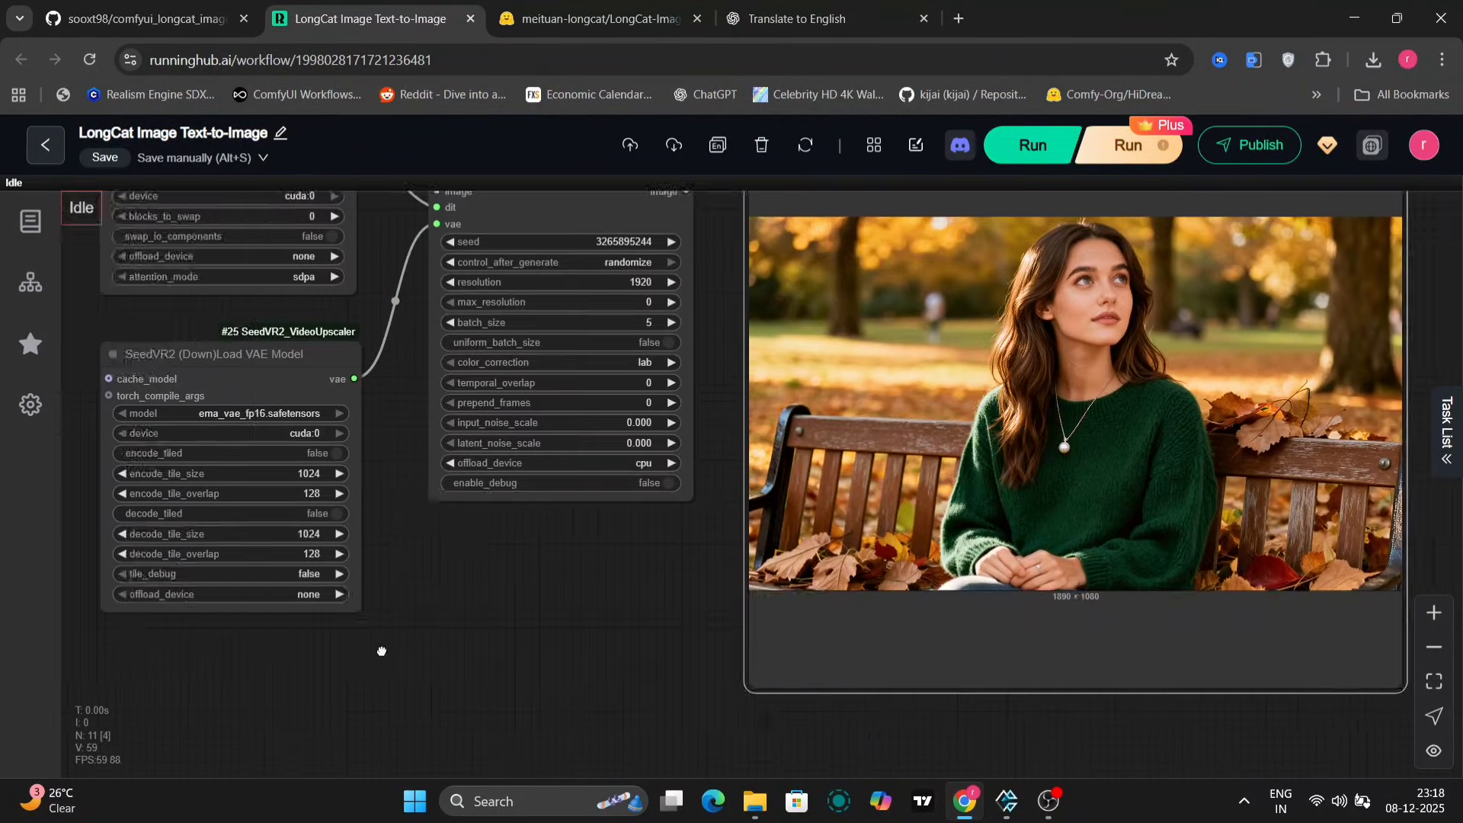
{"action": "right_click", "coordinate": [868, 478]}
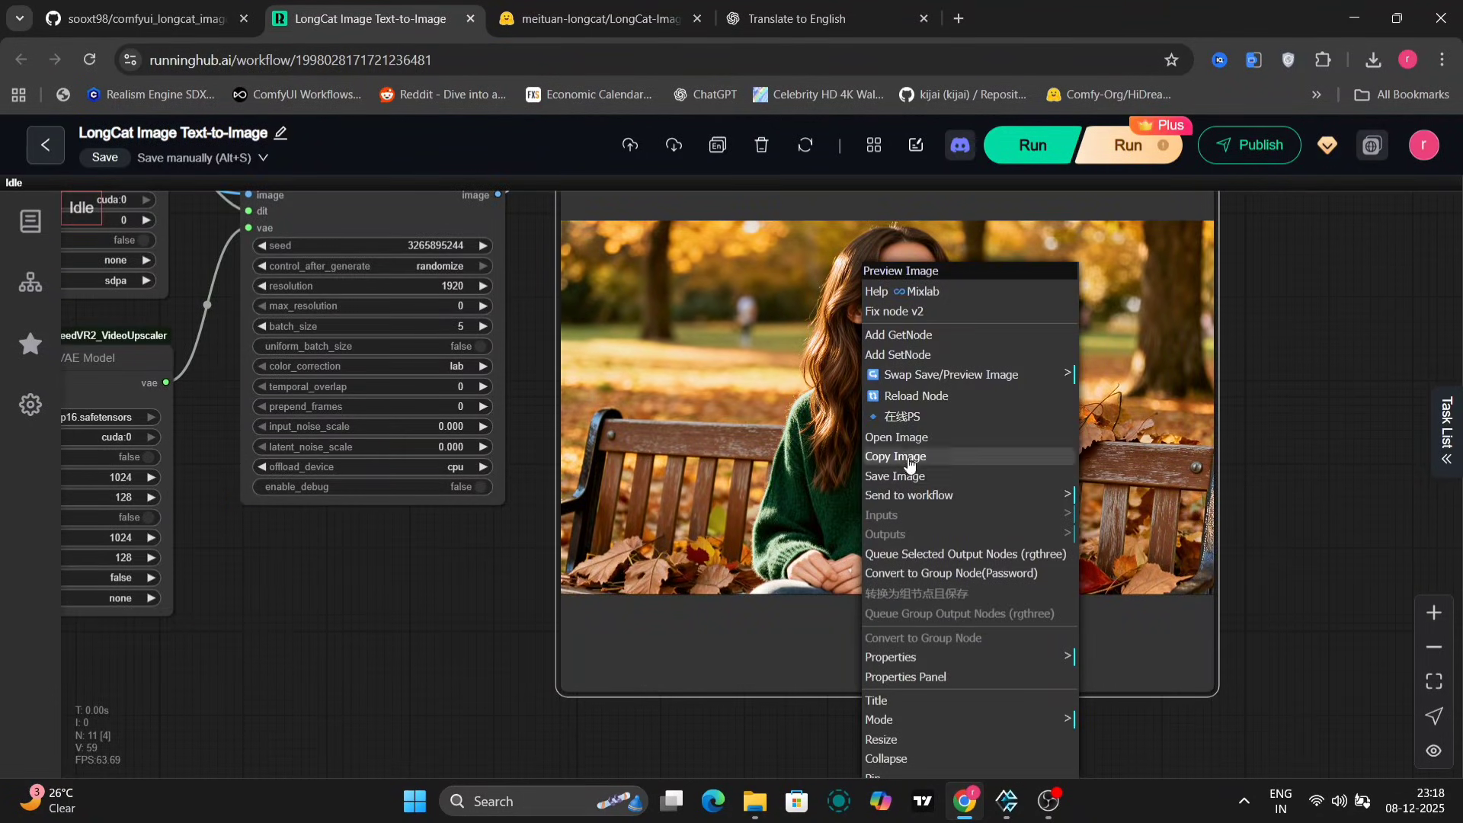
{"action": "left_click", "coordinate": [914, 476]}
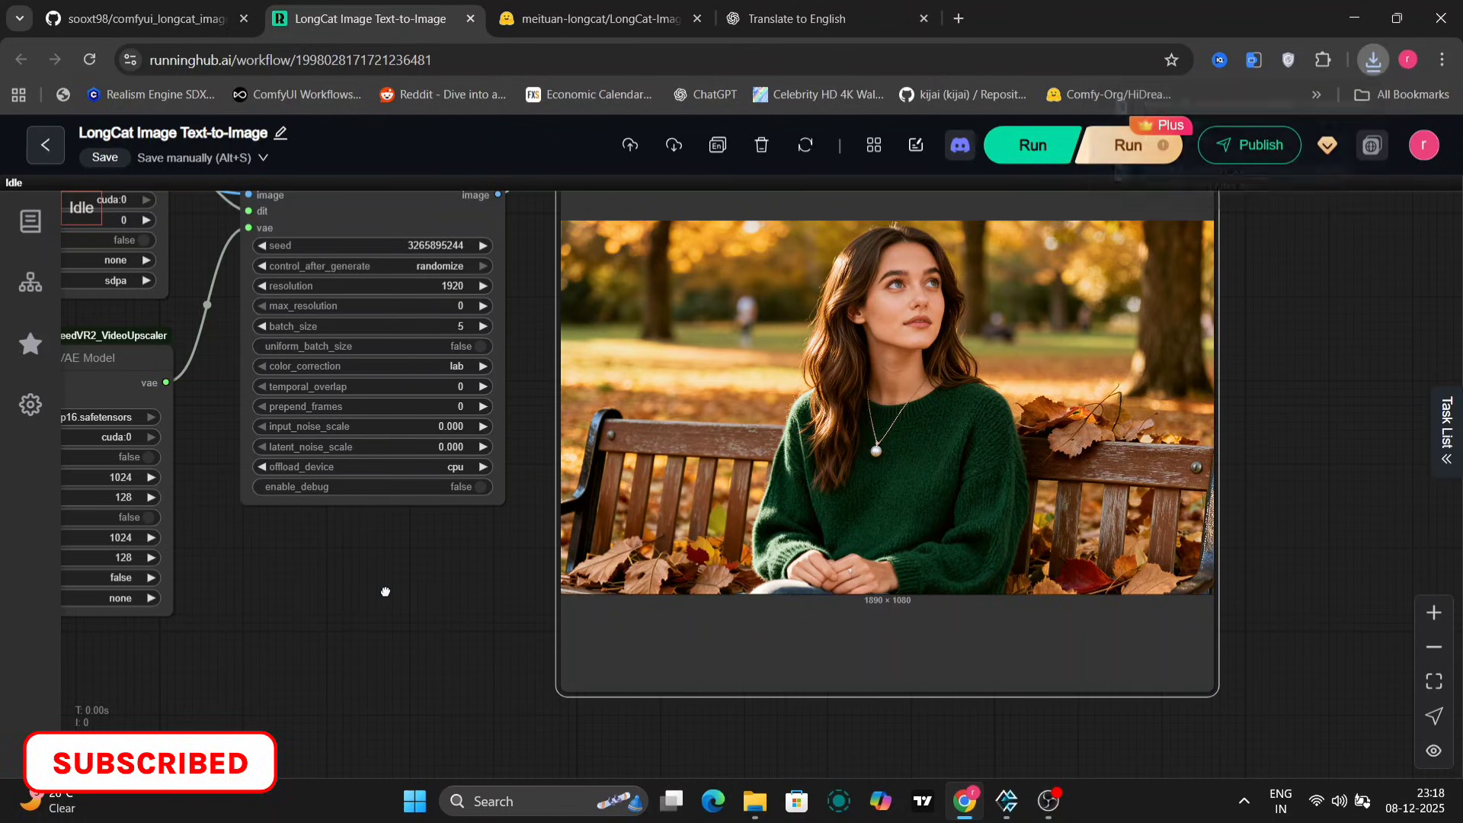
{"action": "left_click_drag", "start_coordinate": [385, 591], "coordinate": [768, 574]}
{"action": "left_click_drag", "start_coordinate": [288, 227], "coordinate": [533, 345]}
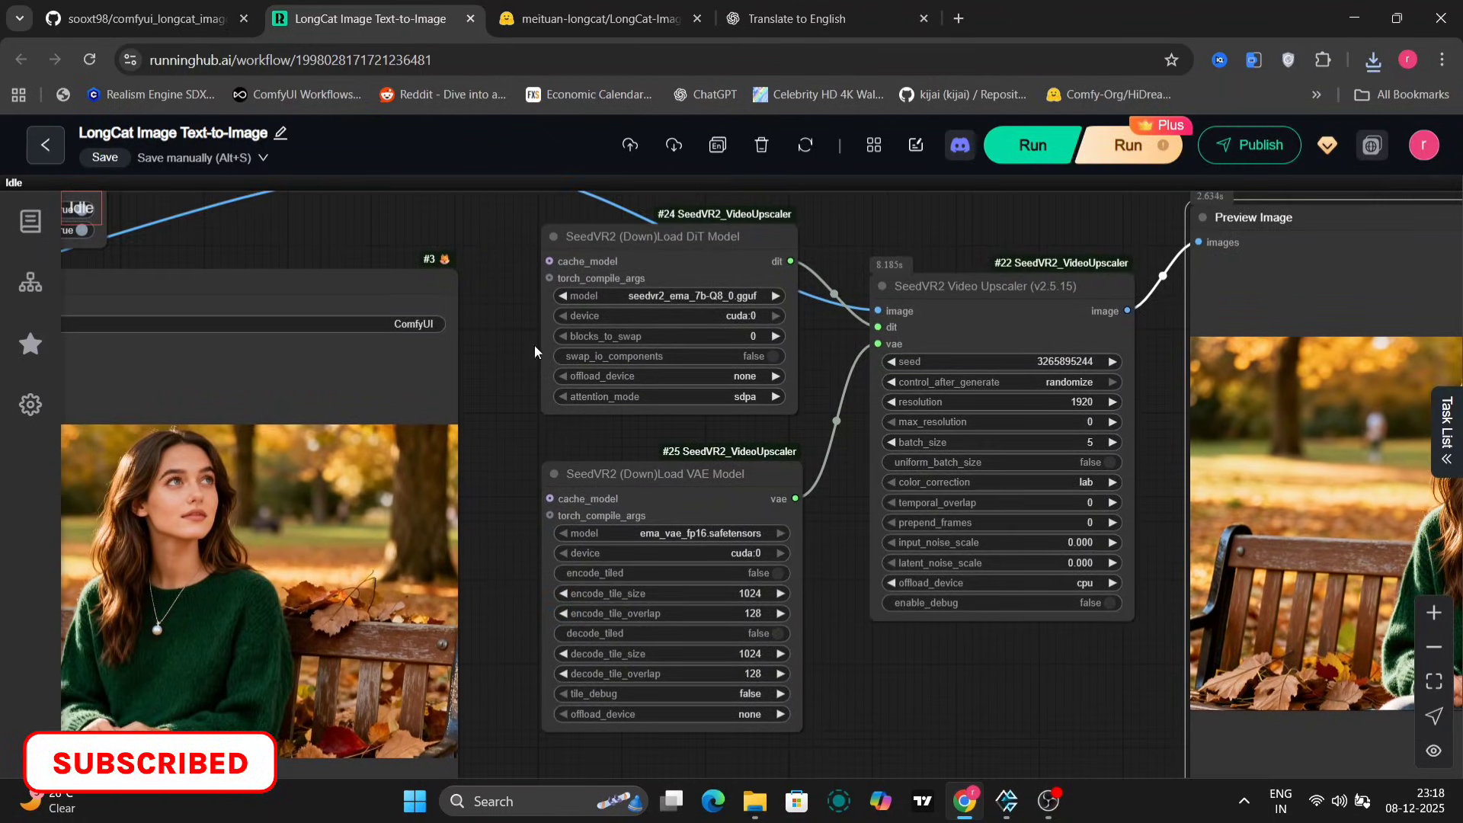
{"action": "left_click_drag", "start_coordinate": [491, 257], "coordinate": [567, 308]}
- On the LongCat-Image model page, highlight the Special Handling rule that rendered text needs quotes
{"action": "key", "text": "ctrl+Tab"}
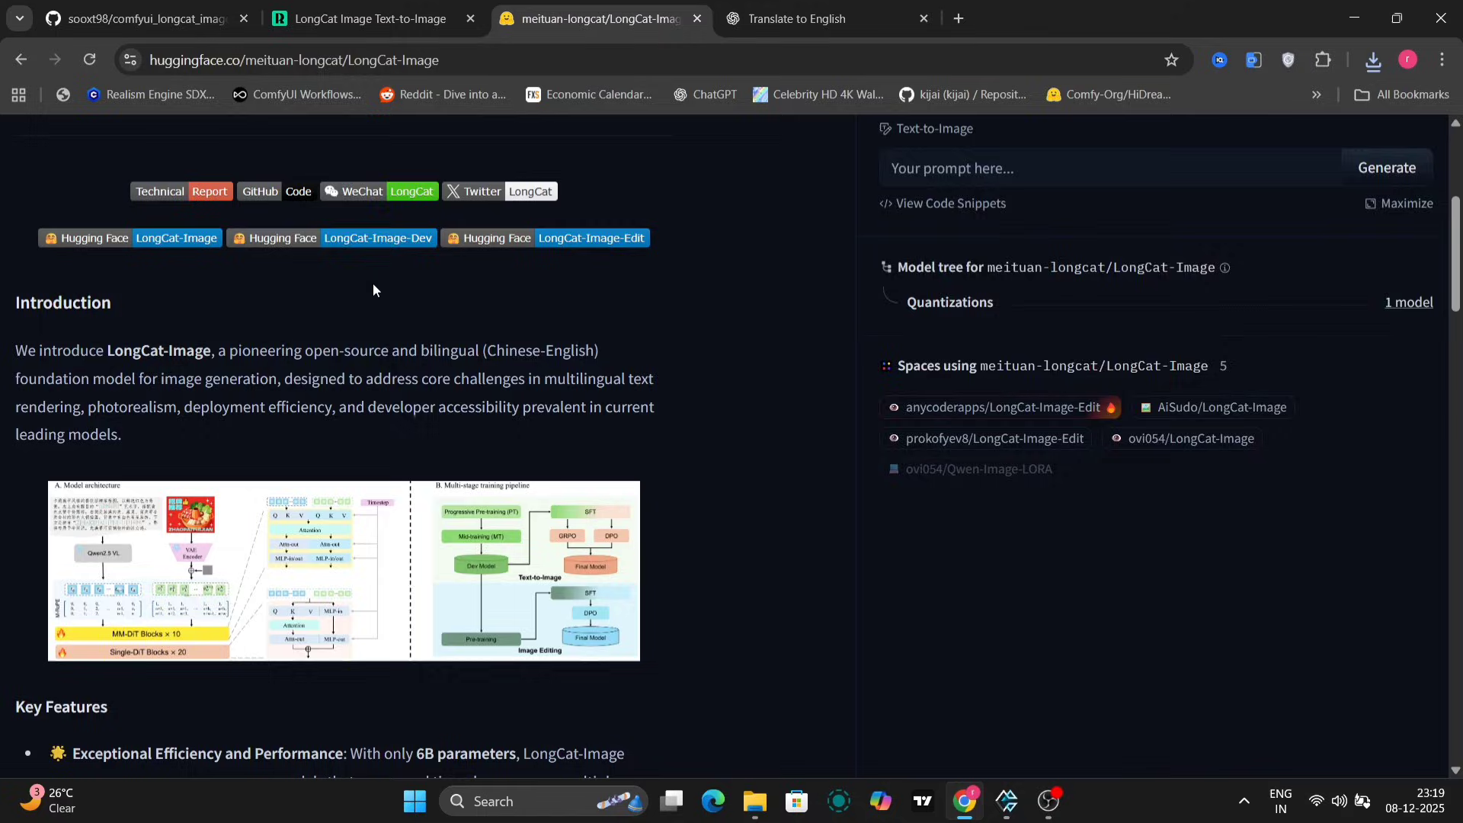
{"action": "scroll", "coordinate": [373, 282], "scroll_direction": "down", "scroll_amount": 20}
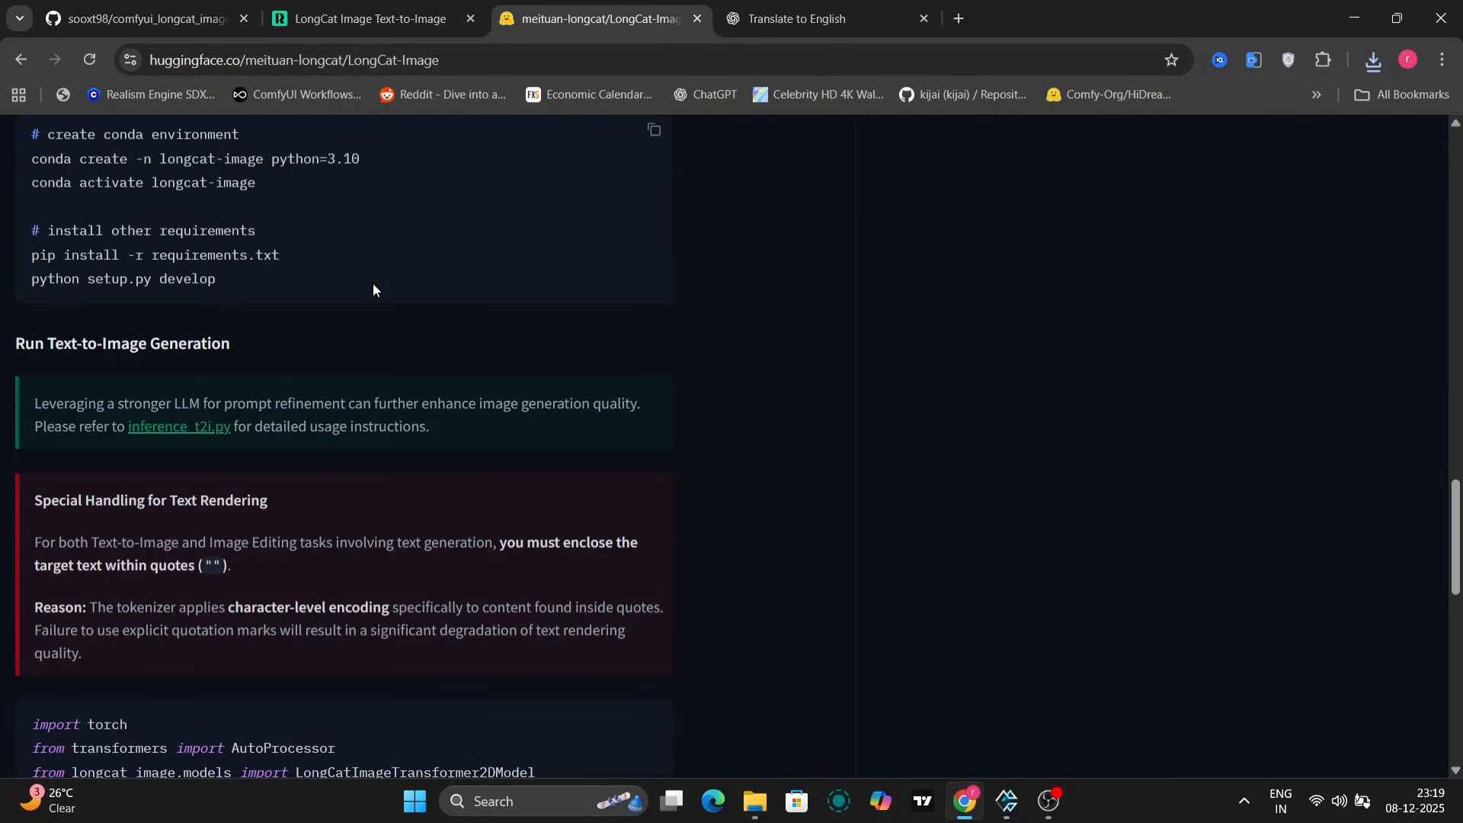
{"action": "scroll", "coordinate": [372, 282], "scroll_direction": "down", "scroll_amount": 1}
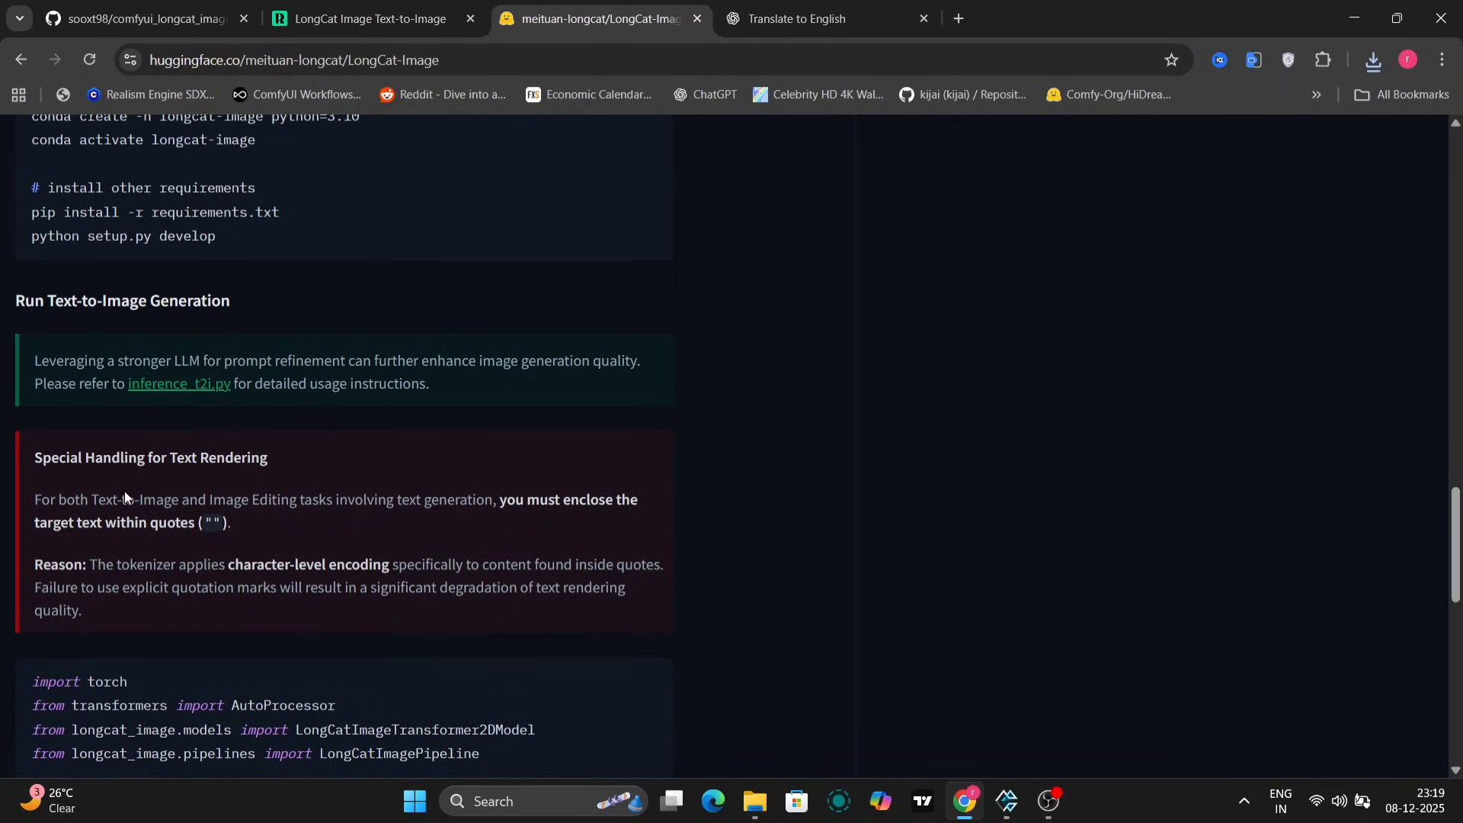
{"action": "left_click_drag", "start_coordinate": [45, 503], "coordinate": [510, 528]}
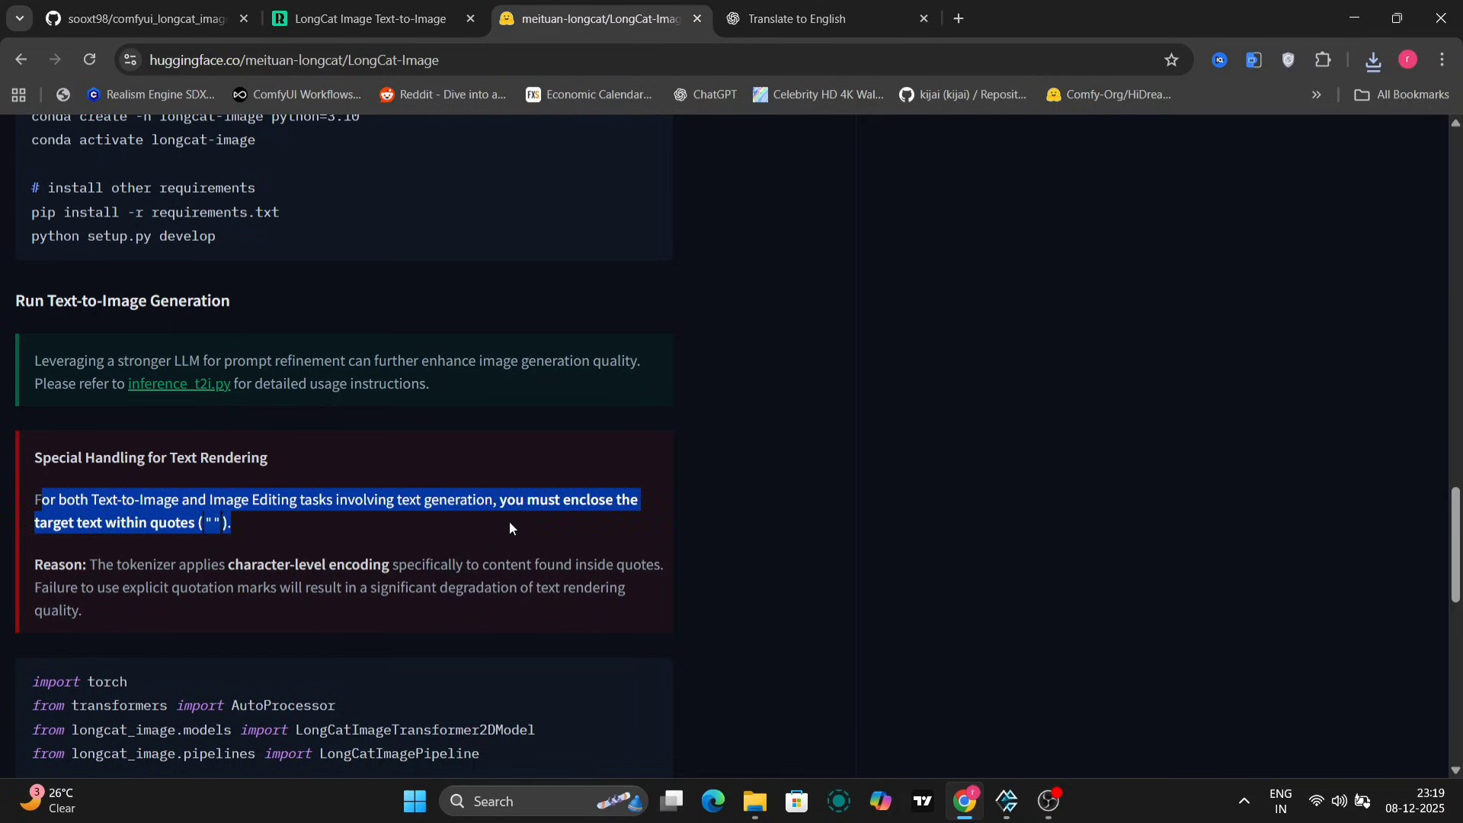
{"action": "left_click", "coordinate": [212, 522]}
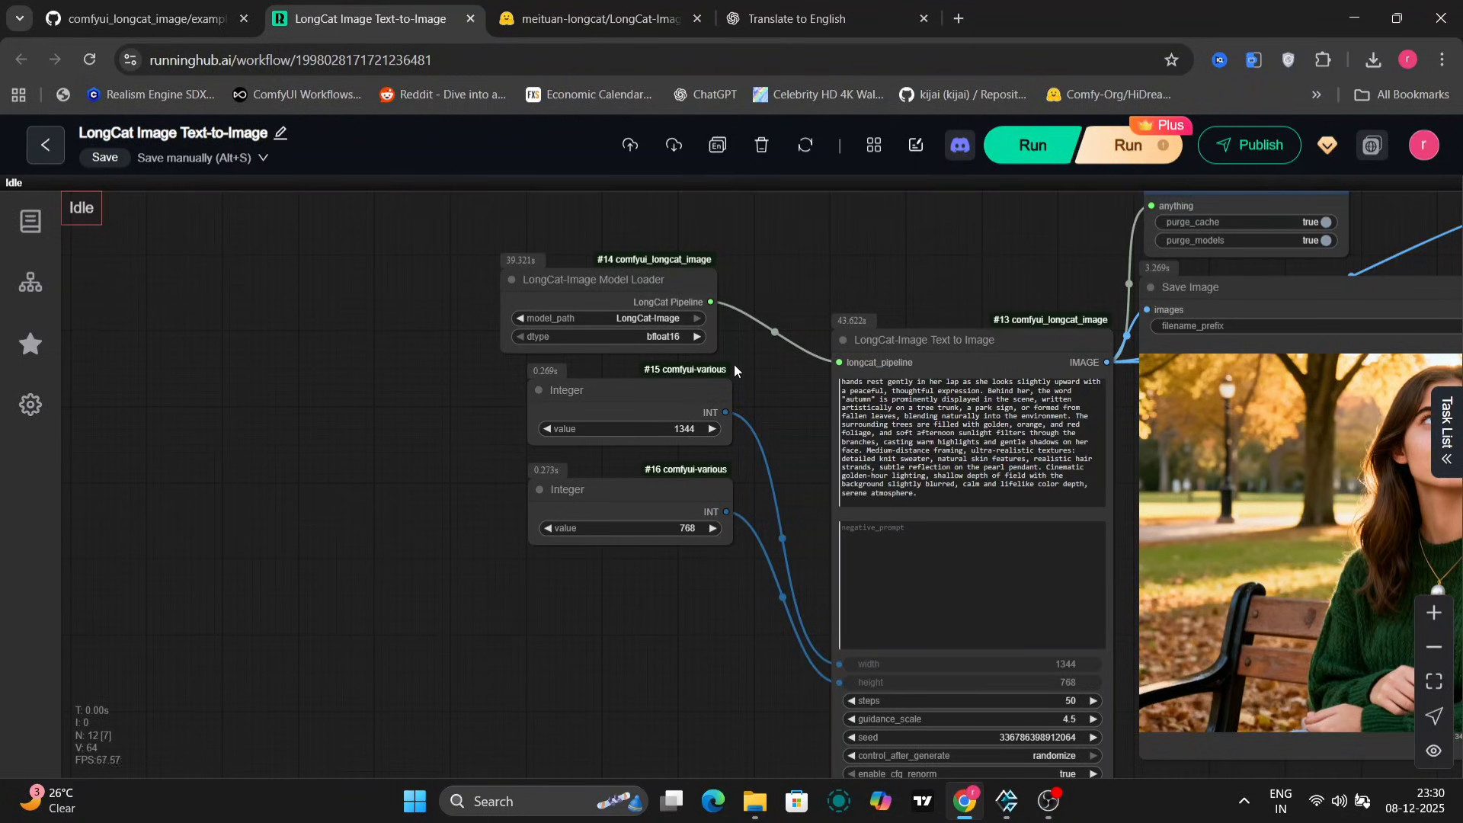
- Zoom into the Text to Image prompt and highlight the quoted "autumn" and "on a tree trunk"
{"action": "left_click_drag", "start_coordinate": [744, 349], "coordinate": [725, 303]}
{"action": "scroll", "coordinate": [789, 329], "scroll_direction": "up", "scroll_amount": 1}
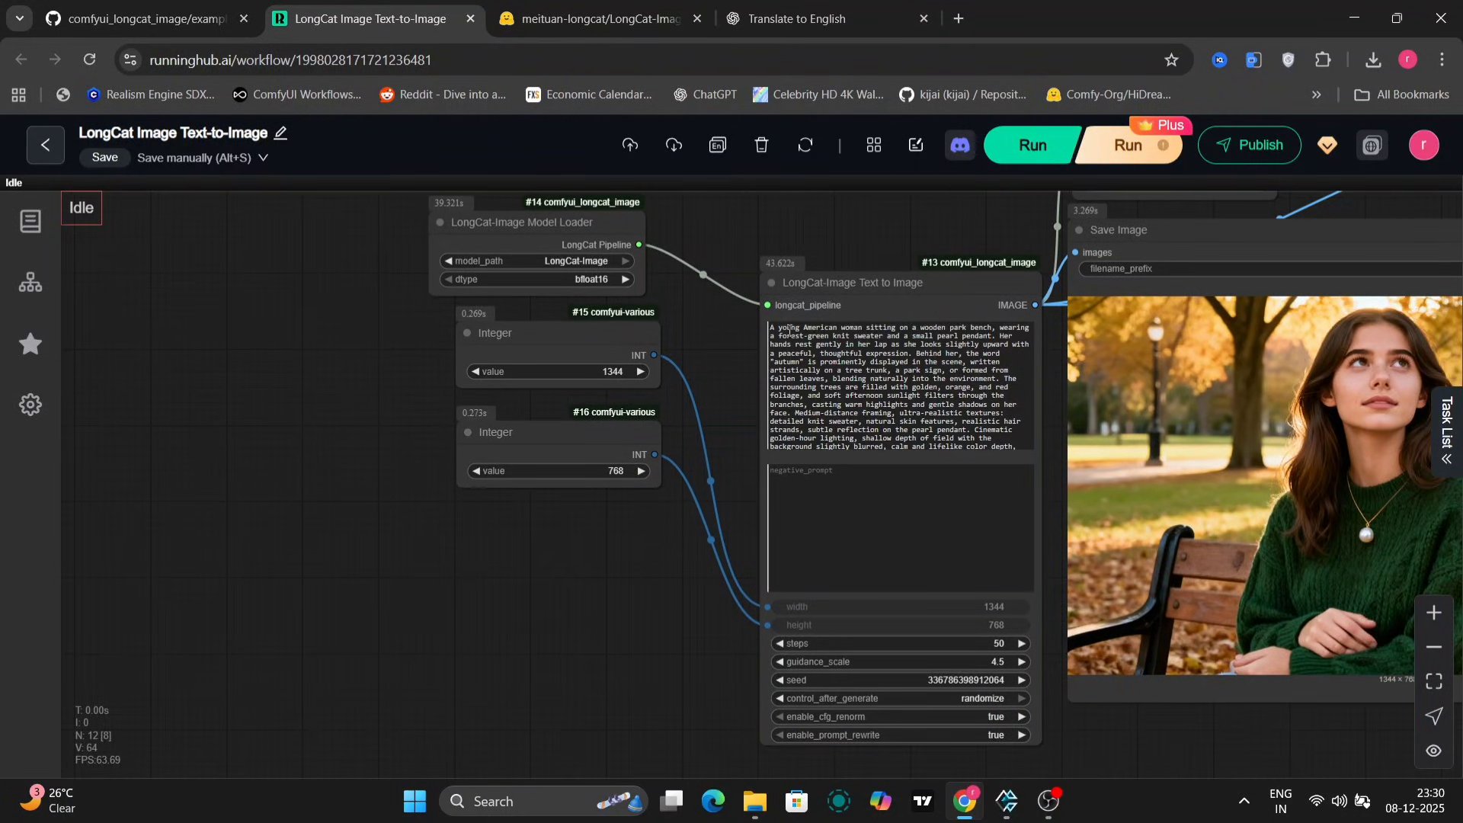
{"action": "scroll", "coordinate": [737, 335], "scroll_direction": "up", "scroll_amount": 9}
{"action": "left_click_drag", "start_coordinate": [738, 335], "coordinate": [508, 336]}
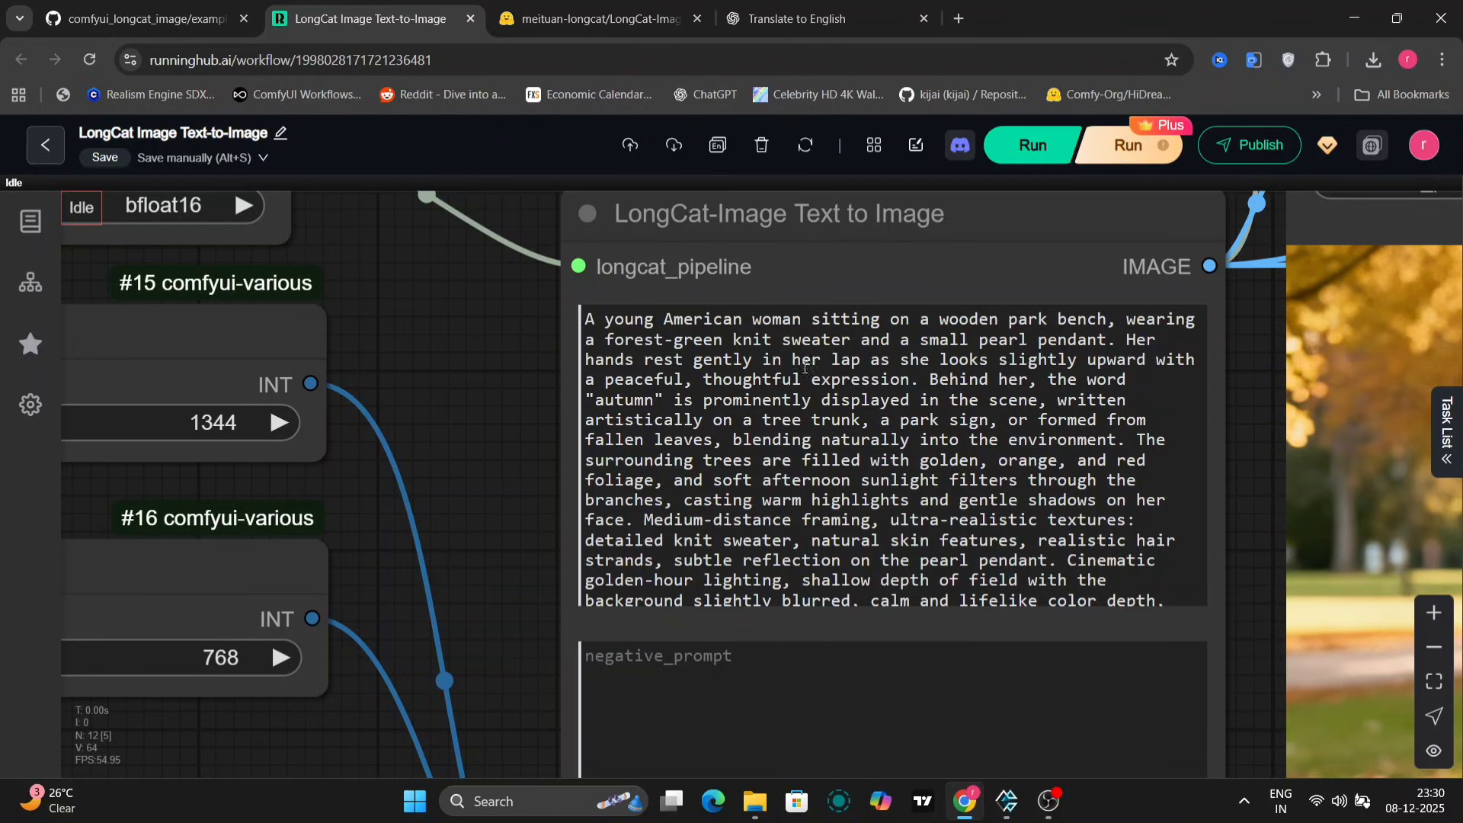
{"action": "left_click_drag", "start_coordinate": [586, 401], "coordinate": [668, 400]}
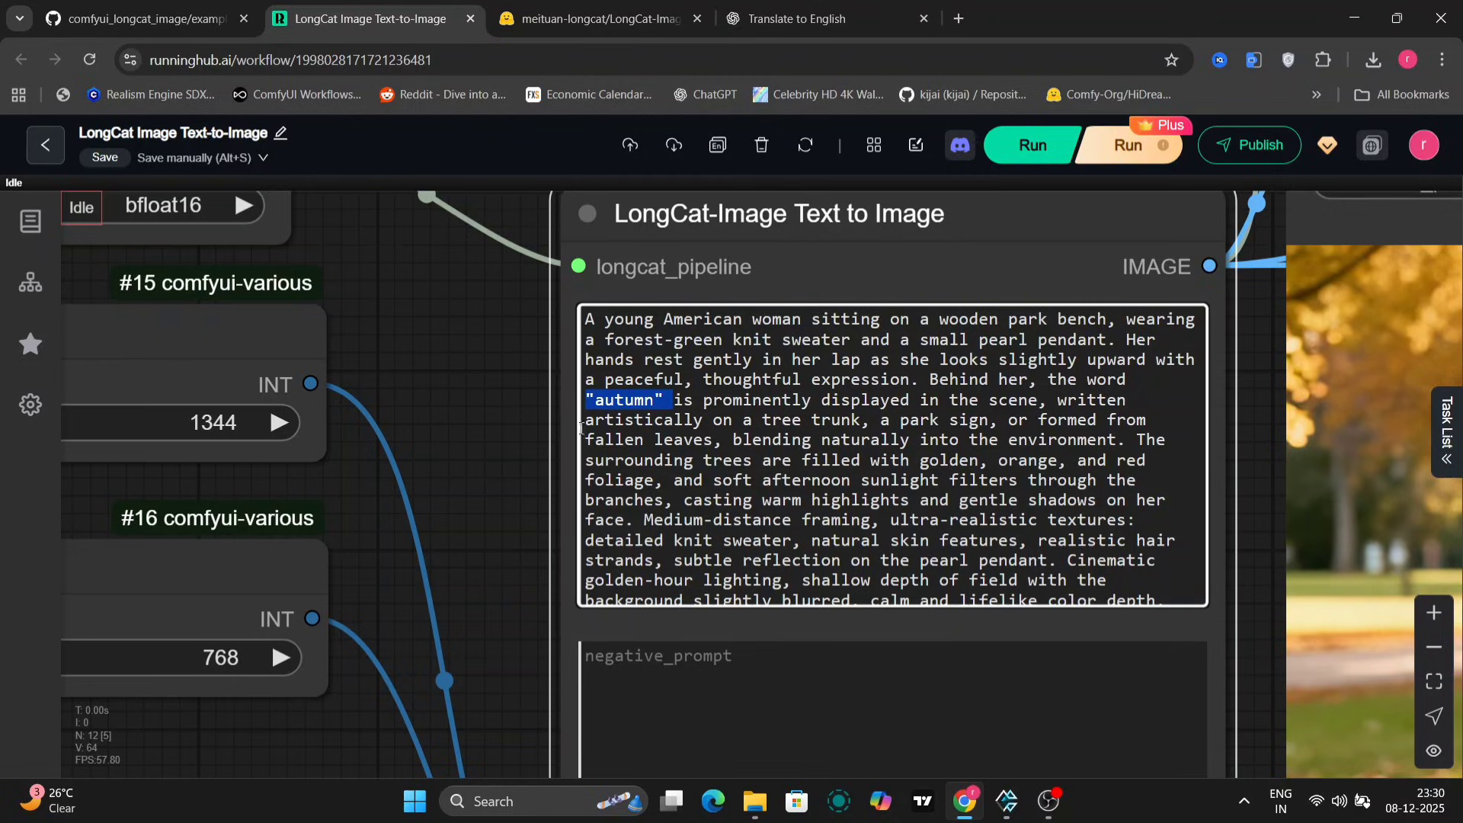
{"action": "left_click_drag", "start_coordinate": [718, 419], "coordinate": [876, 416]}
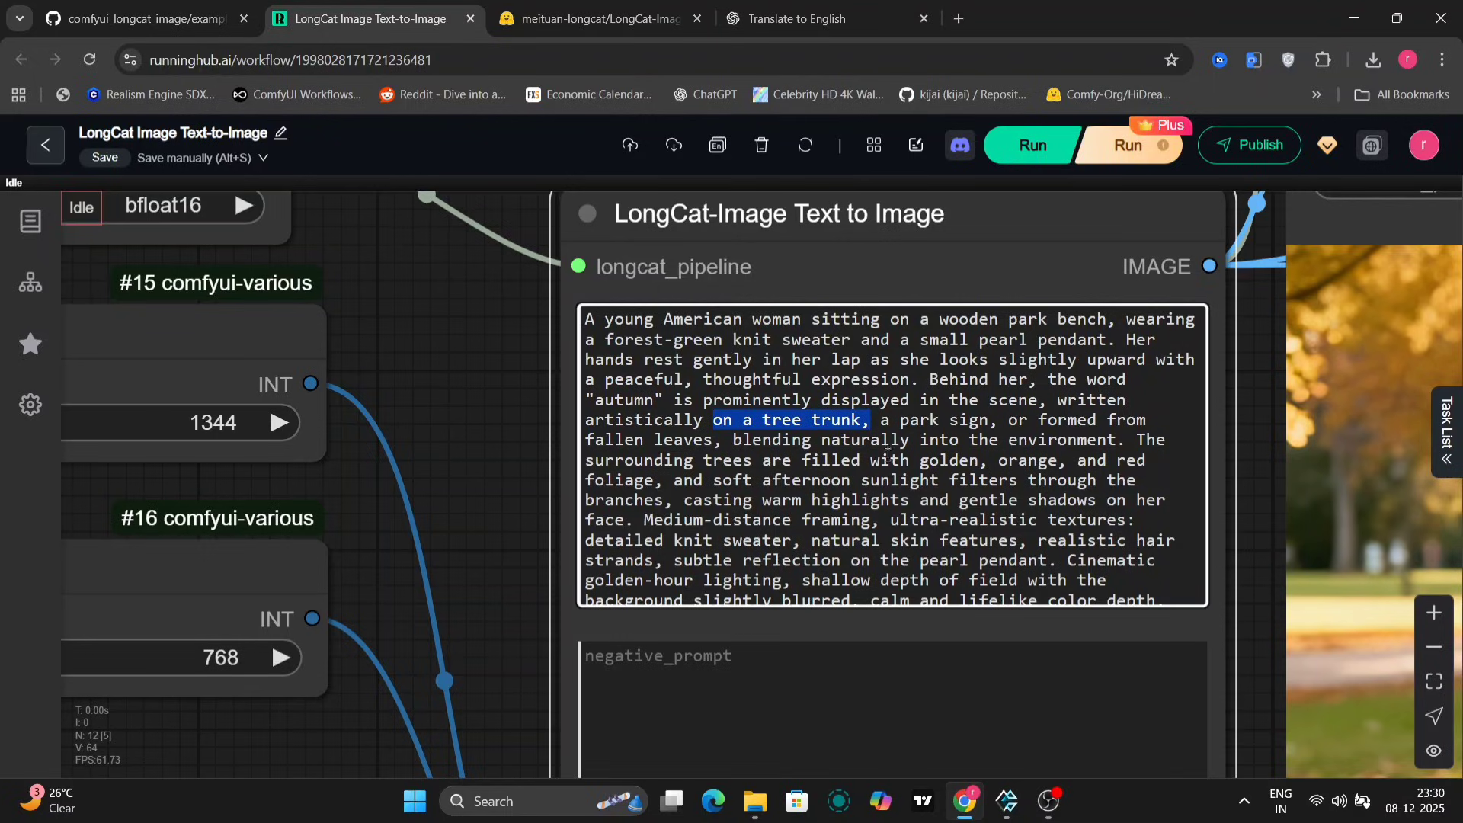
{"action": "scroll", "coordinate": [1256, 391], "scroll_direction": "down", "scroll_amount": 5}
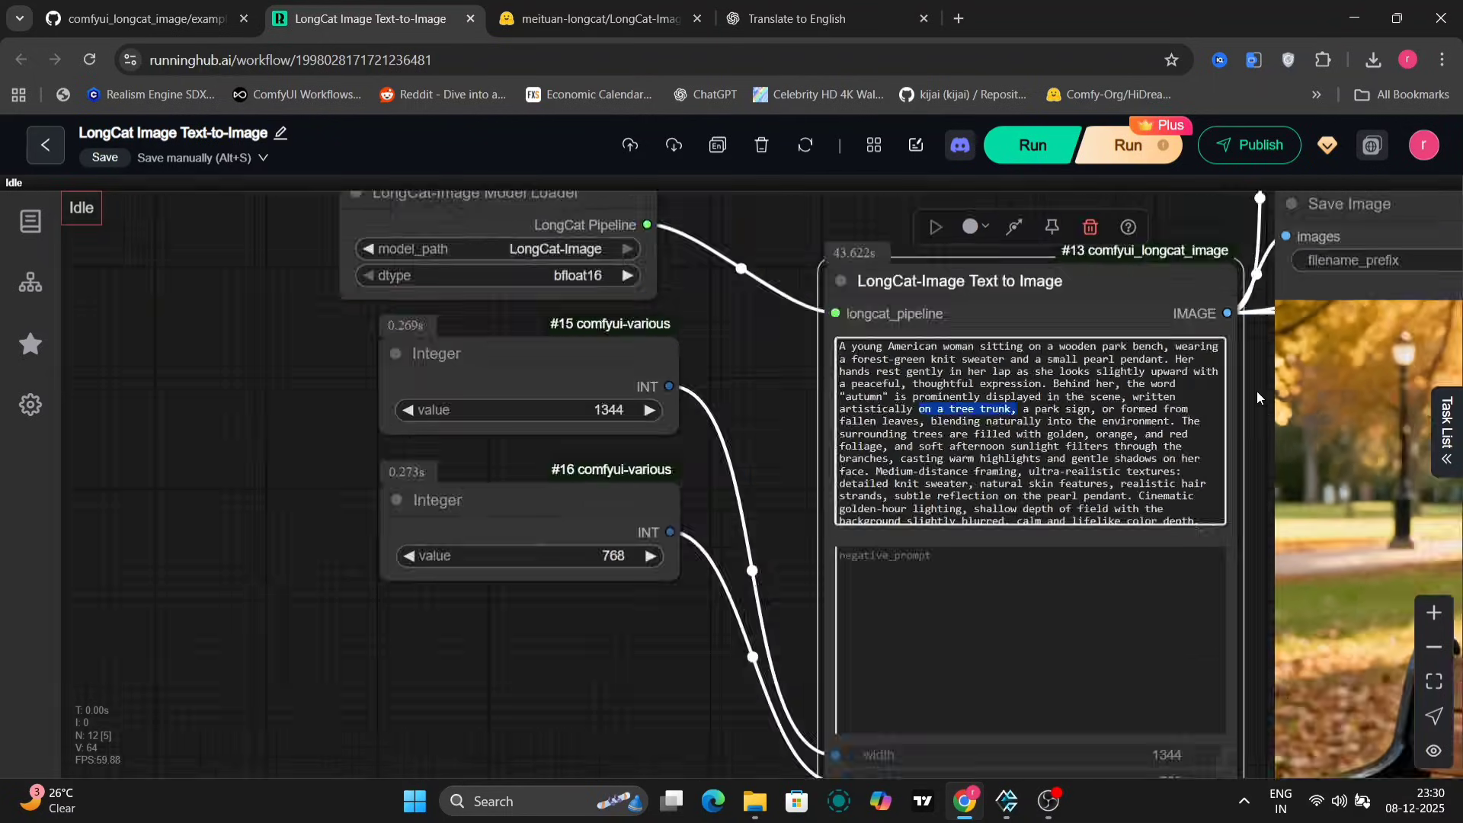
{"action": "scroll", "coordinate": [738, 373], "scroll_direction": "up", "scroll_amount": 5}
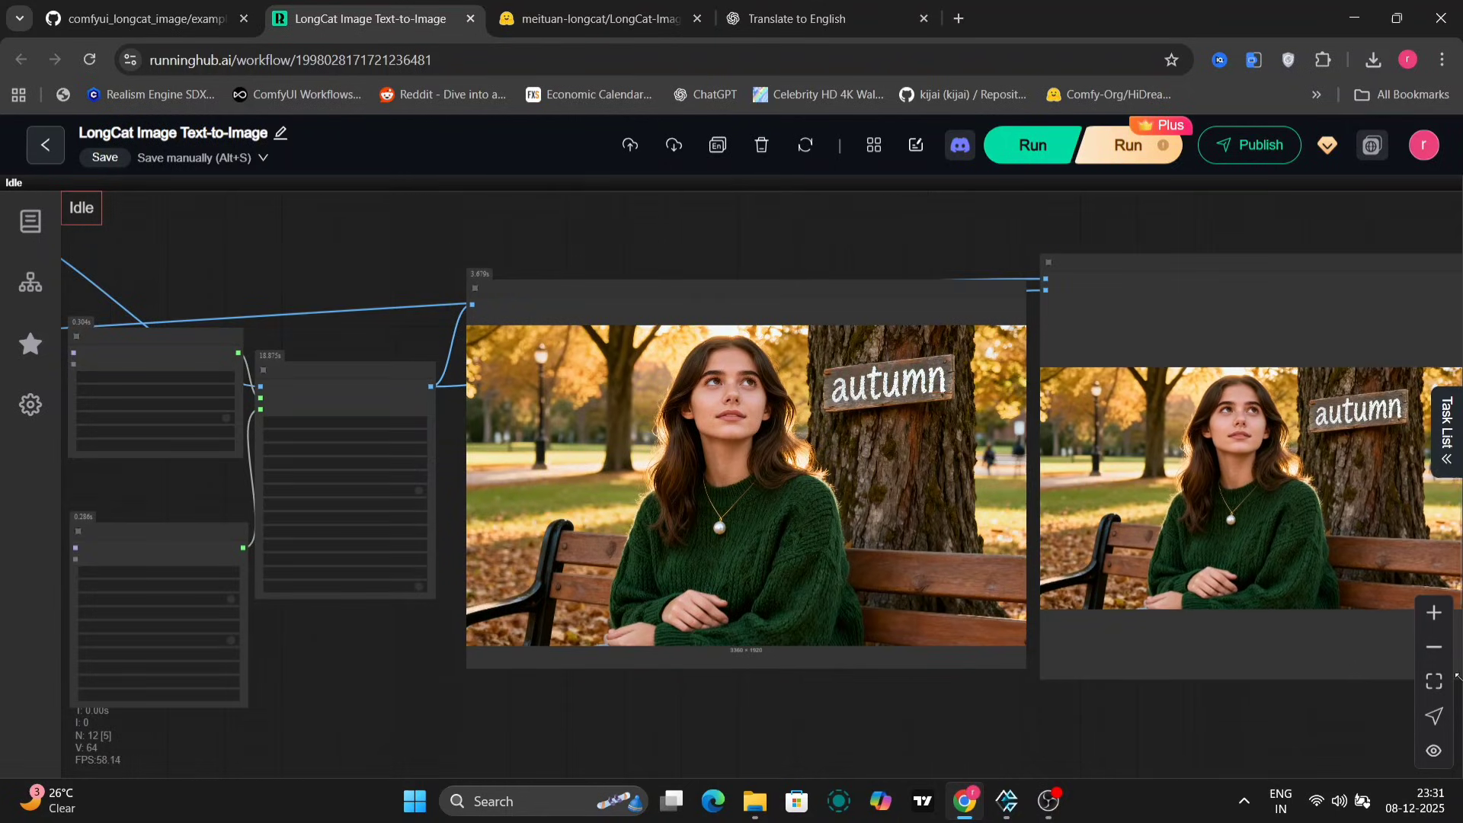
- Enlarge the portrait with the "autumn" sign in view and save that image
{"action": "left_click_drag", "start_coordinate": [1456, 676], "coordinate": [1041, 620]}
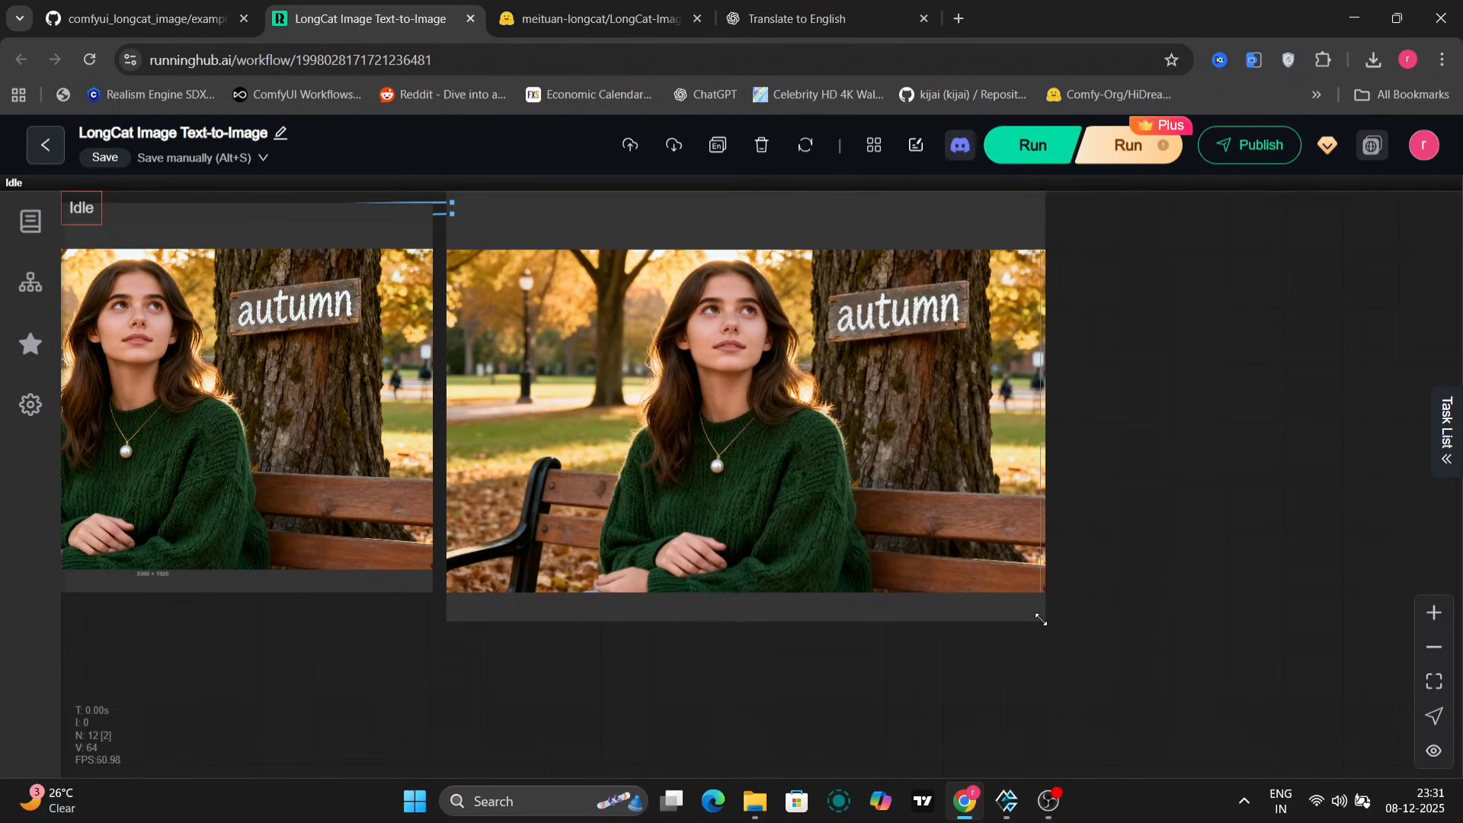
{"action": "scroll", "coordinate": [1115, 341], "scroll_direction": "up", "scroll_amount": 10}
{"action": "left_click_drag", "start_coordinate": [1114, 341], "coordinate": [1460, 403]}
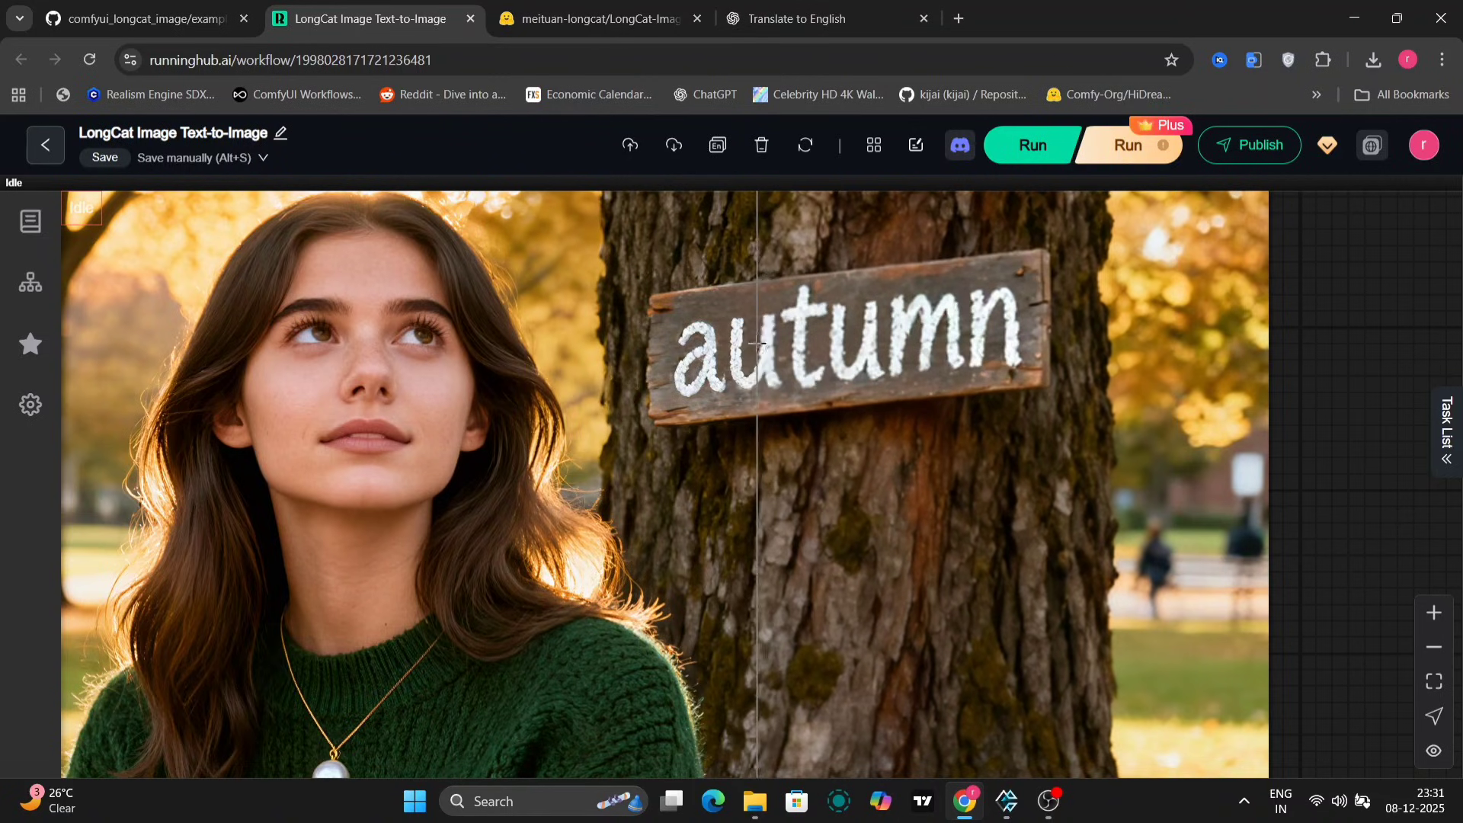
{"action": "scroll", "coordinate": [754, 351], "scroll_direction": "down", "scroll_amount": 3}
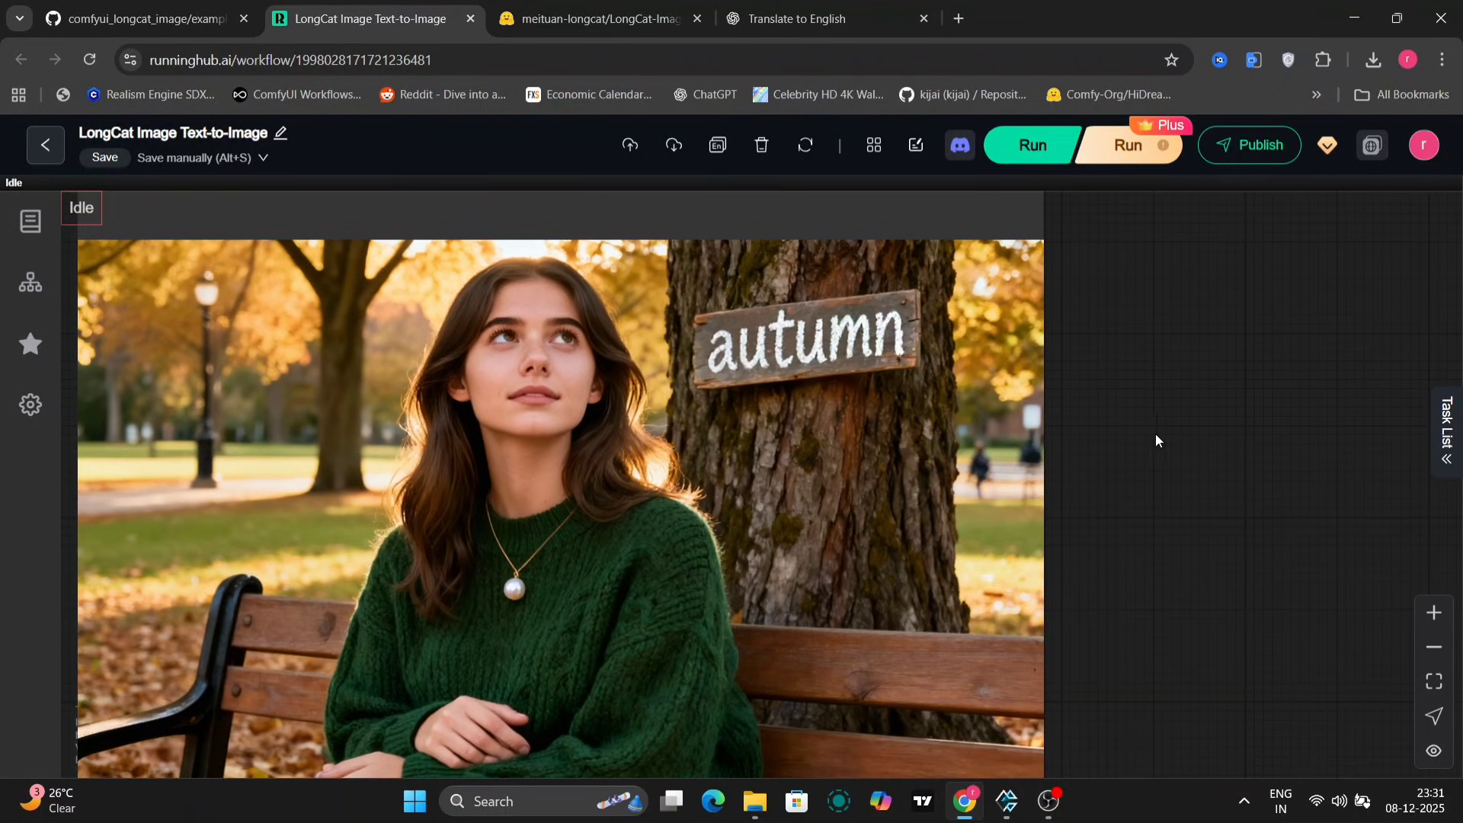
{"action": "scroll", "coordinate": [1156, 435], "scroll_direction": "left", "scroll_amount": 5}
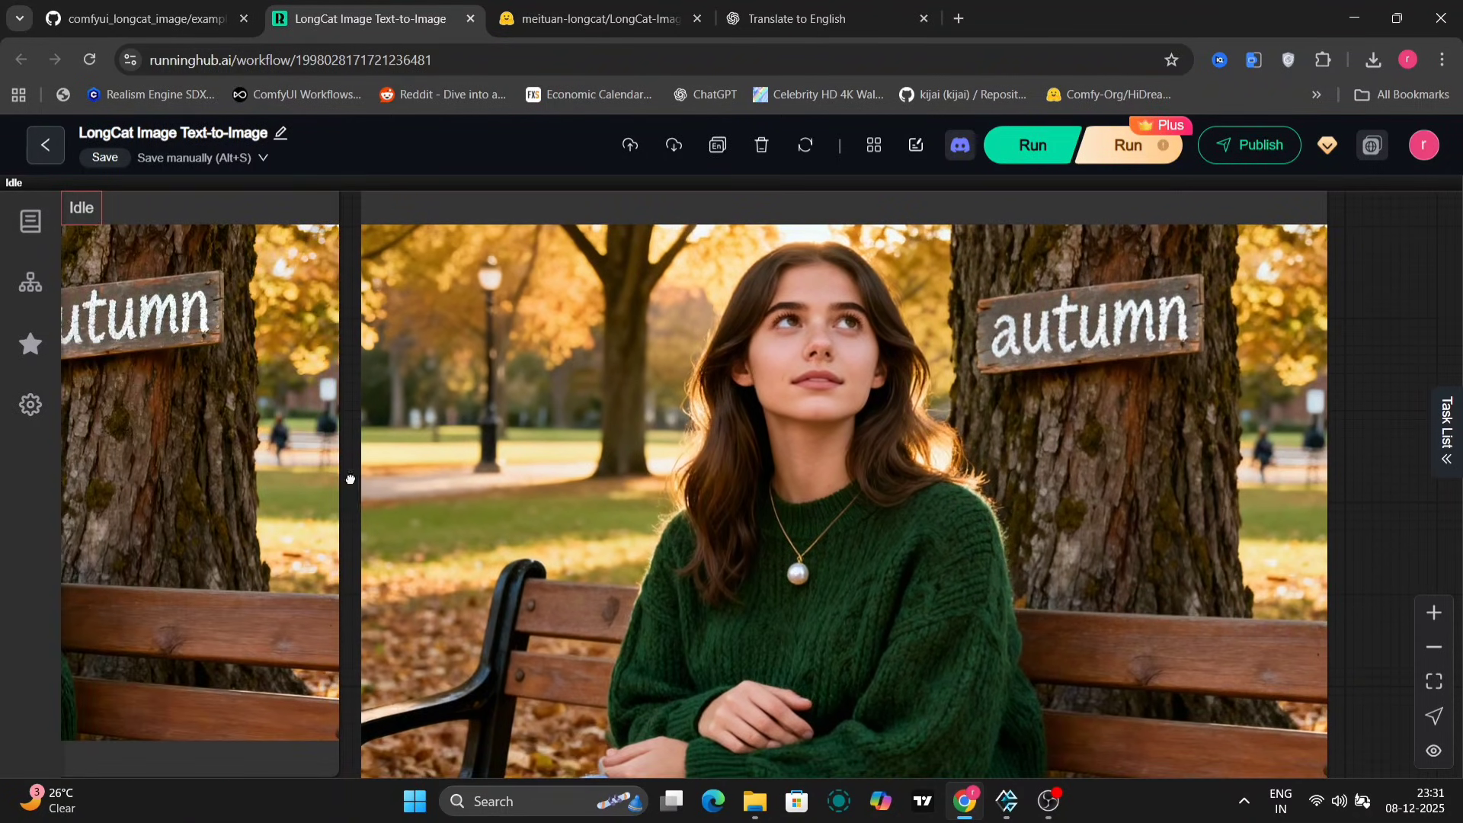
{"action": "scroll", "coordinate": [355, 480], "scroll_direction": "left", "scroll_amount": 8}
{"action": "right_click", "coordinate": [424, 369]}
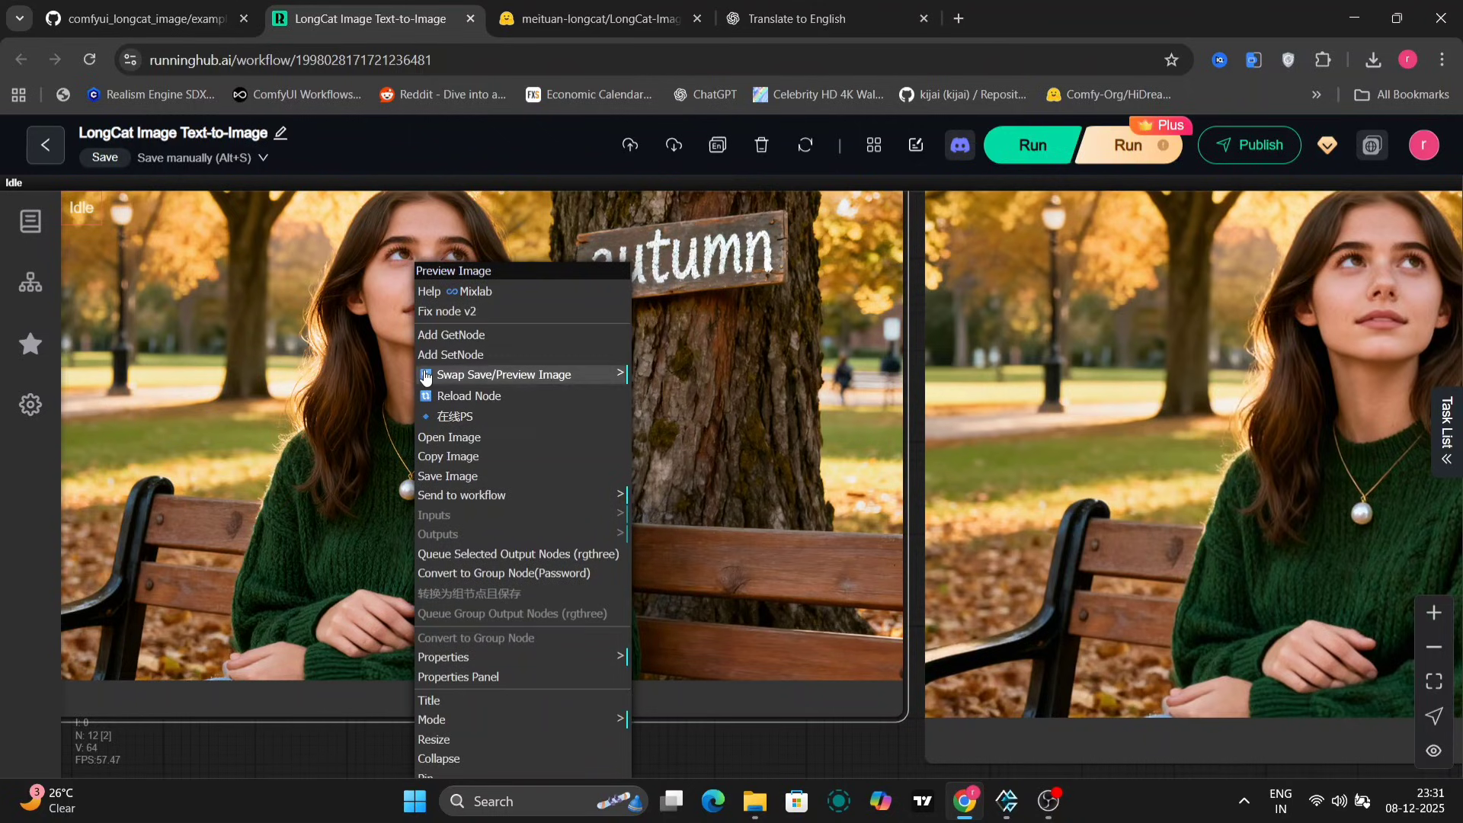
{"action": "left_click", "coordinate": [489, 475]}
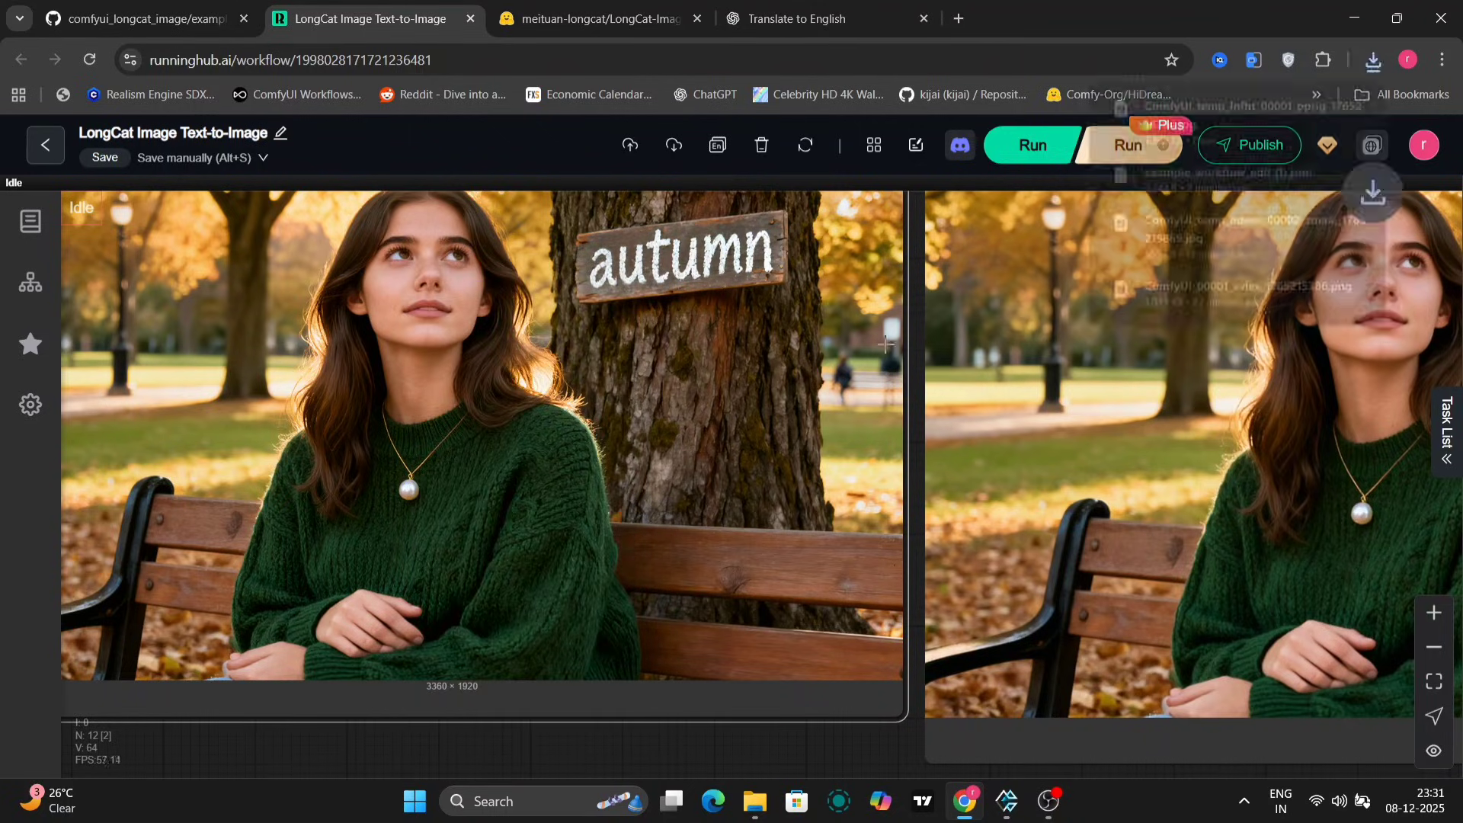
- Compare the two portrait versions side by side in the image comparer
{"action": "left_click_drag", "start_coordinate": [913, 375], "coordinate": [420, 652]}
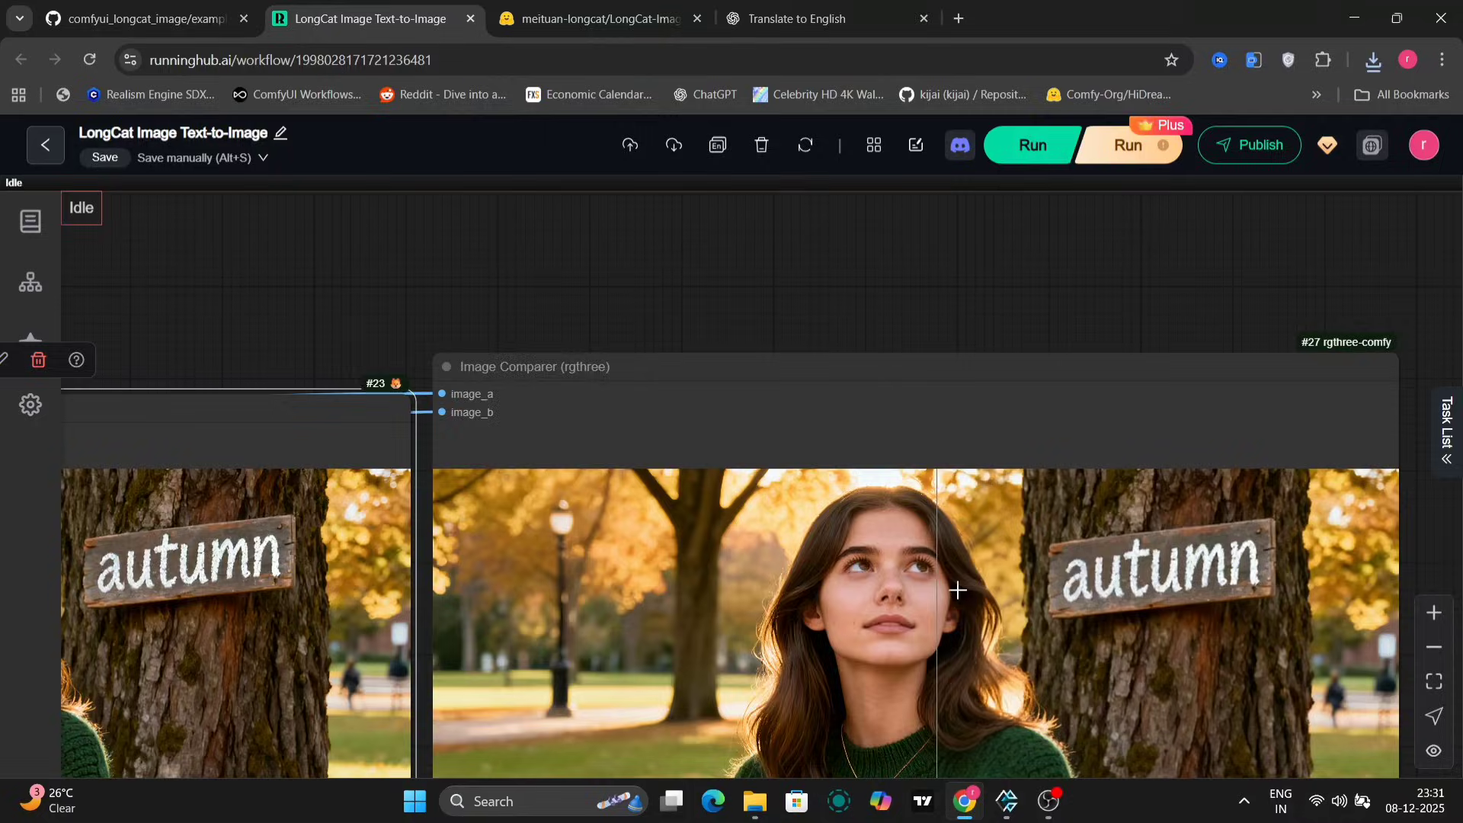
{"action": "scroll", "coordinate": [1016, 595], "scroll_direction": "up", "scroll_amount": 6}
{"action": "scroll", "coordinate": [1022, 597], "scroll_direction": "up", "scroll_amount": 1}
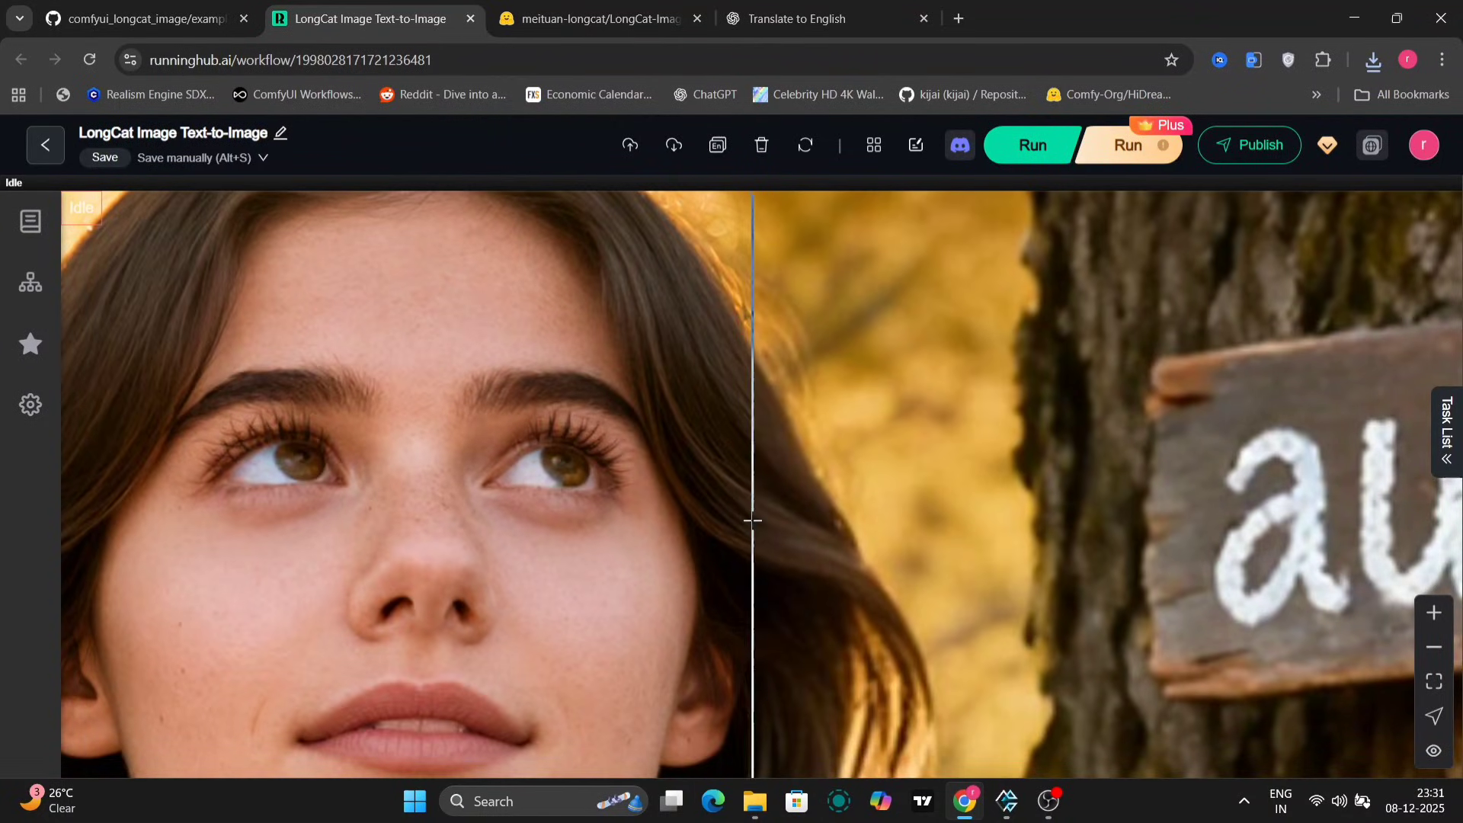
{"action": "left_click_drag", "start_coordinate": [920, 516], "coordinate": [124, 524]}
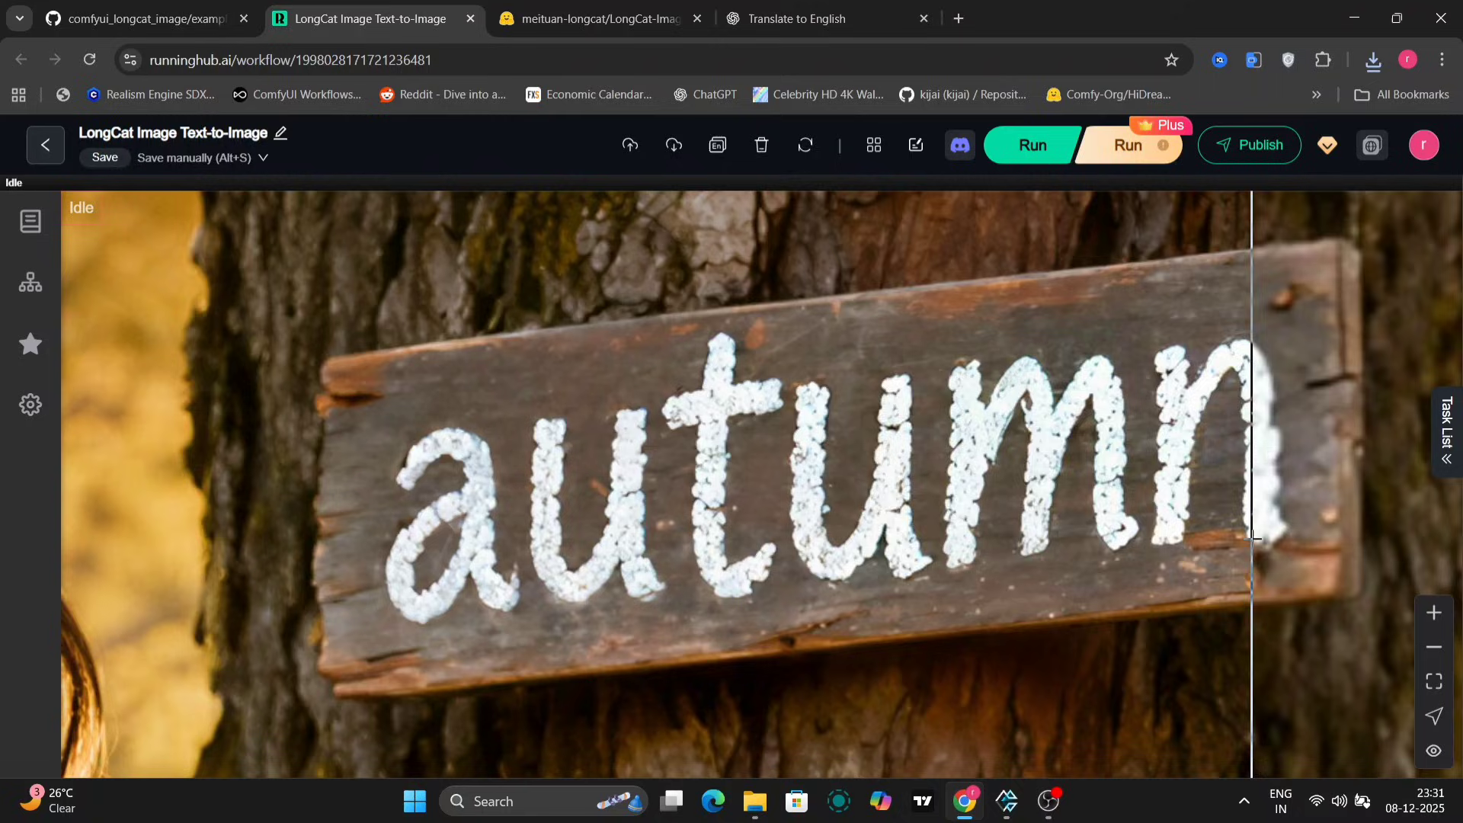
{"action": "scroll", "coordinate": [1254, 537], "scroll_direction": "down", "scroll_amount": 5}
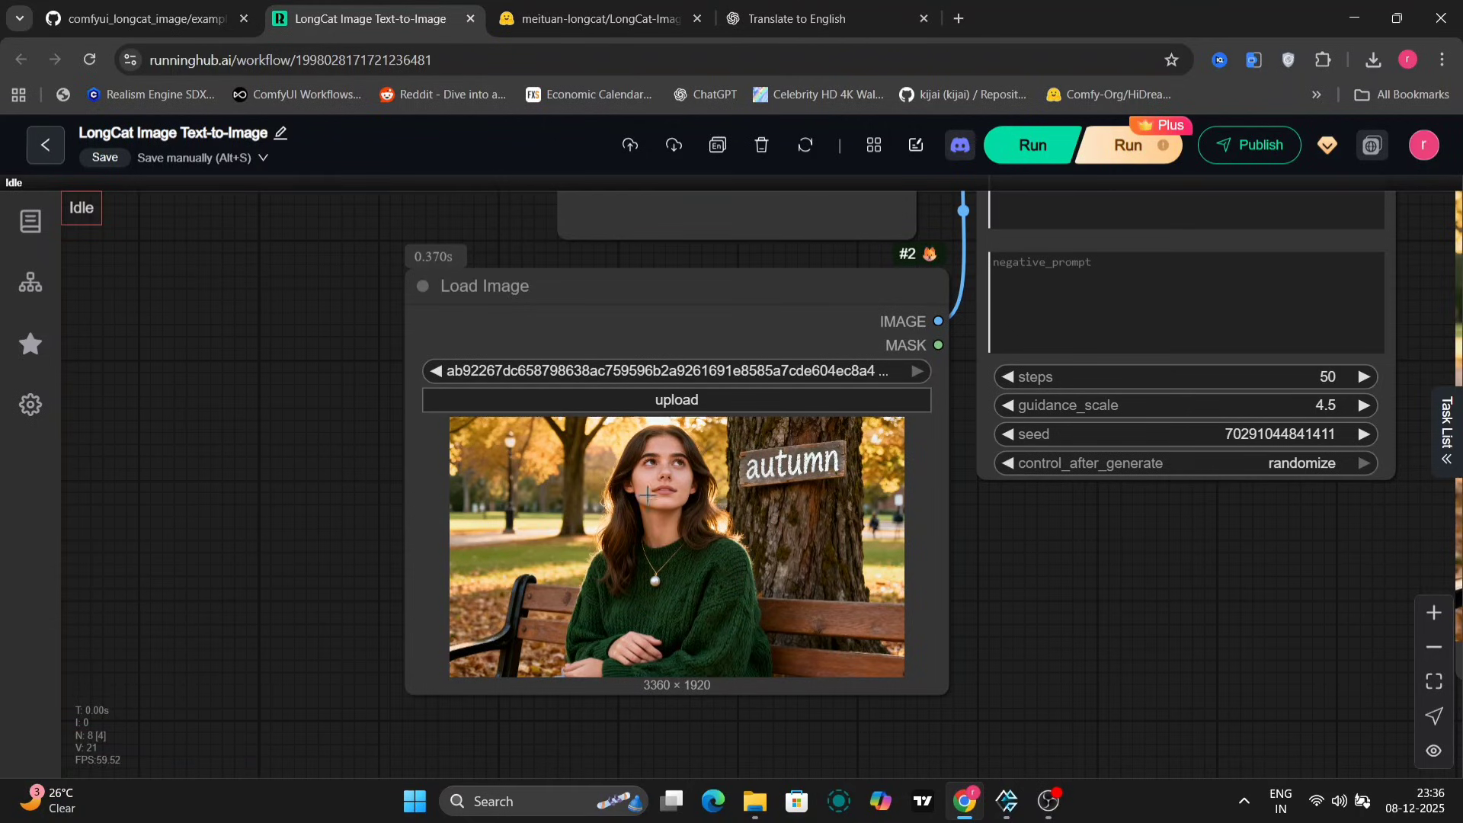
- Centre the edited 1360×784 output photo with the sign removed in view
{"action": "left_click_drag", "start_coordinate": [1025, 543], "coordinate": [940, 822]}
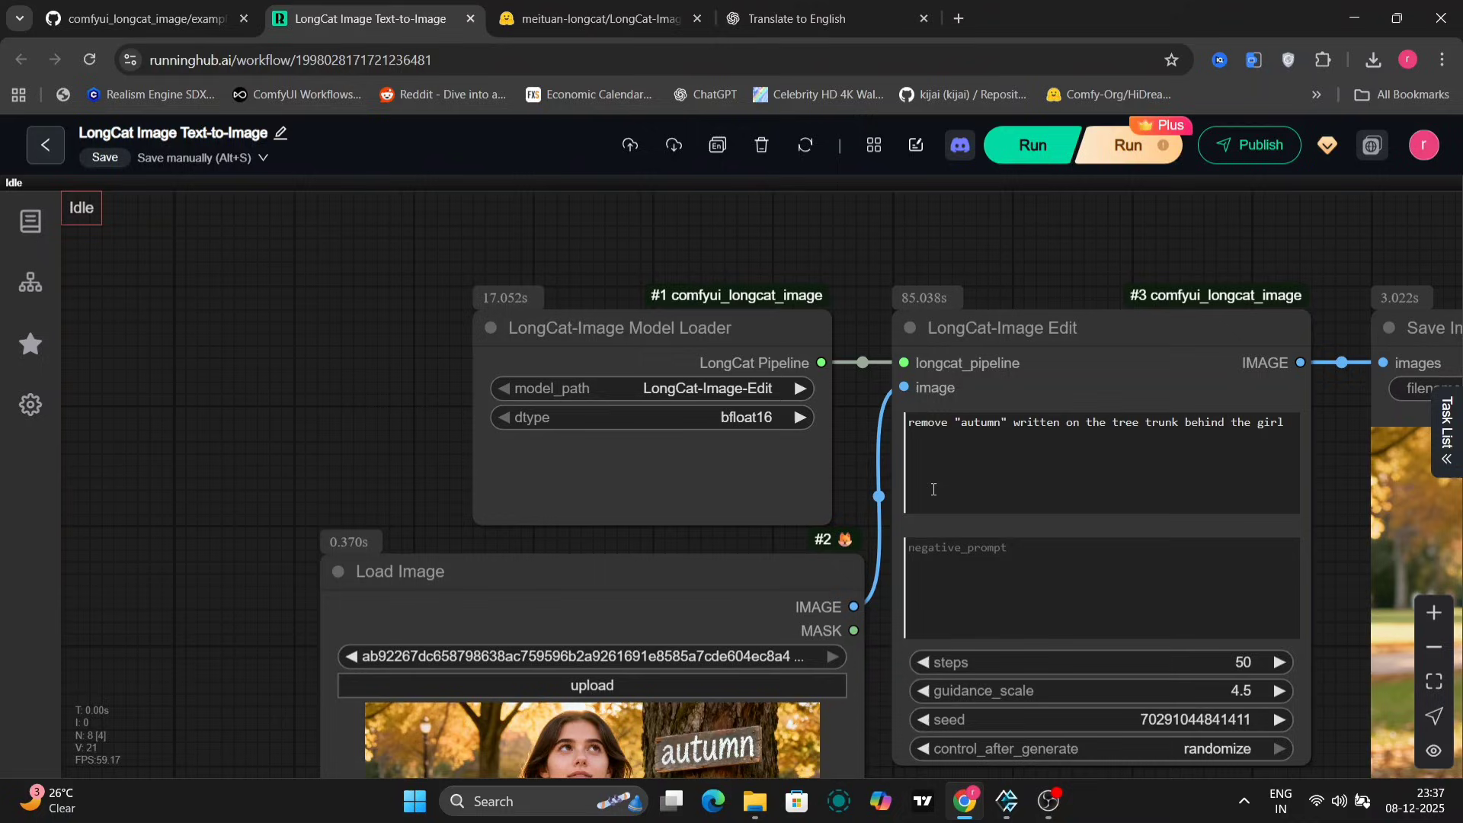
{"action": "scroll", "coordinate": [950, 438], "scroll_direction": "up", "scroll_amount": 1}
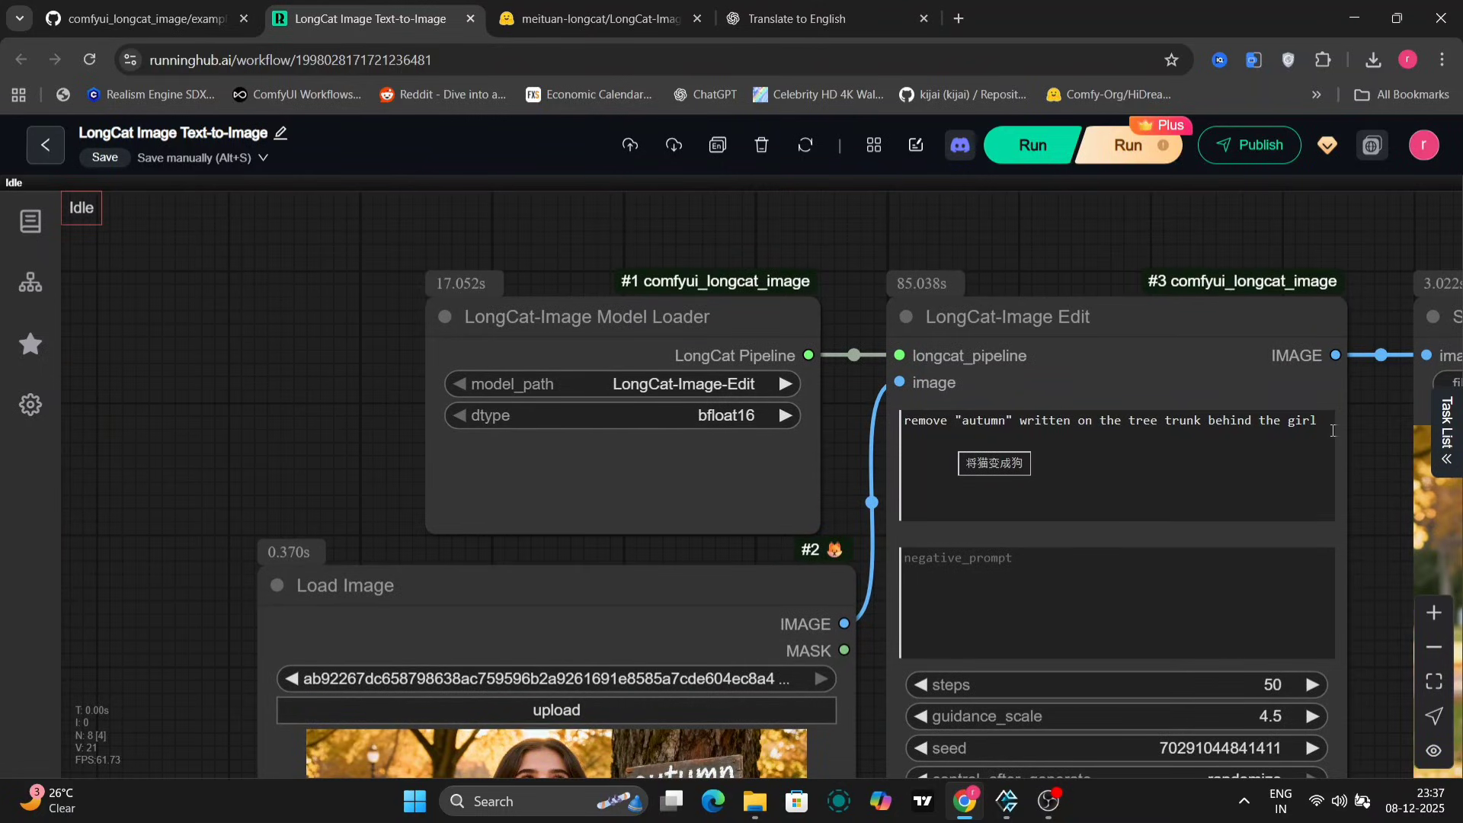
{"action": "left_click_drag", "start_coordinate": [1363, 577], "coordinate": [458, 484]}
{"action": "scroll", "coordinate": [458, 484], "scroll_direction": "down", "scroll_amount": 3}
{"action": "left_click_drag", "start_coordinate": [251, 510], "coordinate": [232, 450]}
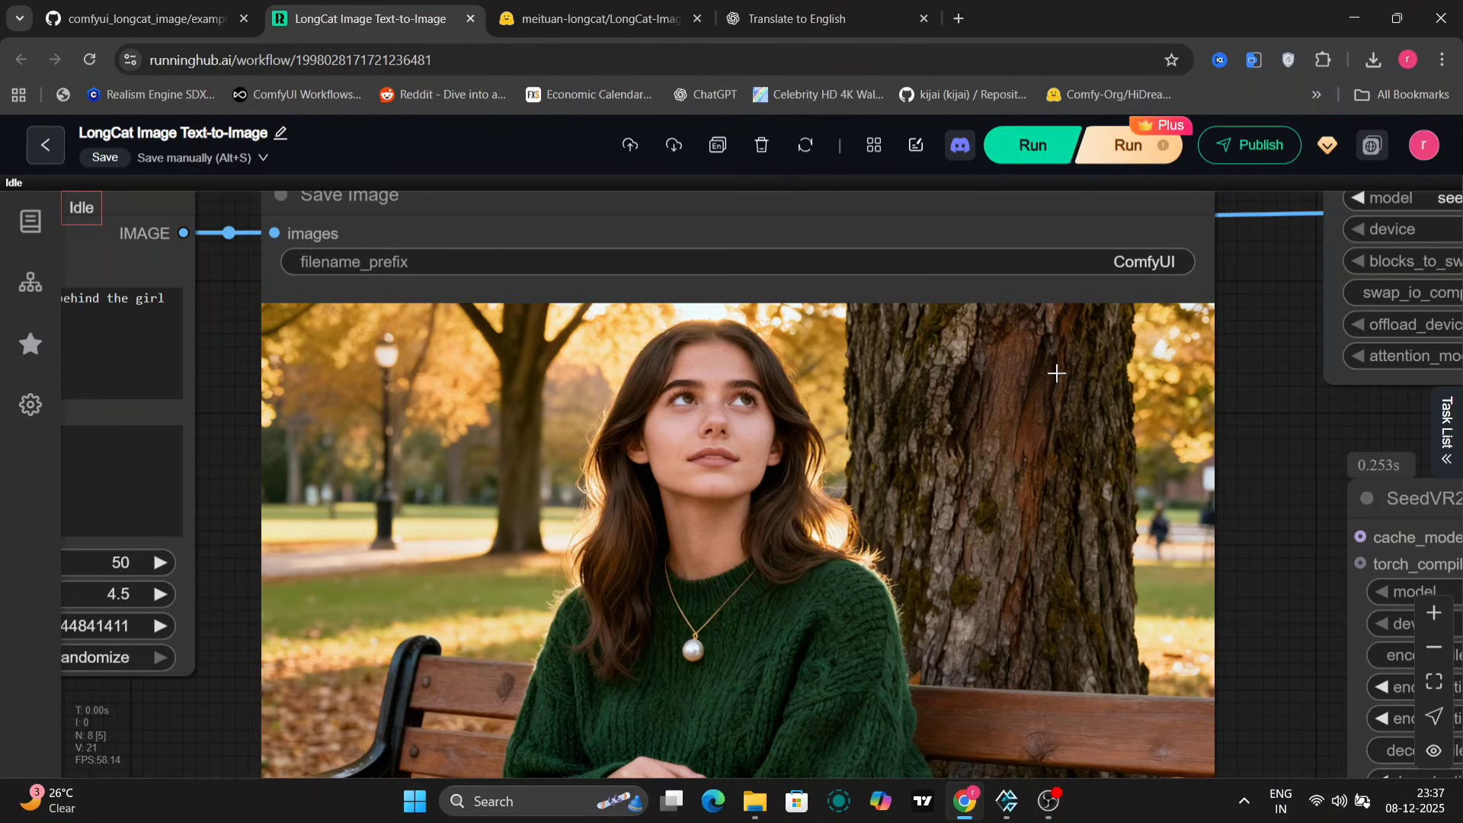
{"action": "scroll", "coordinate": [1248, 430], "scroll_direction": "down", "scroll_amount": 10}
- Resize the SeedVR2 Preview Image node to show the 1872×1080 upscale larger
{"action": "left_click_drag", "start_coordinate": [1245, 428], "coordinate": [317, 483]}
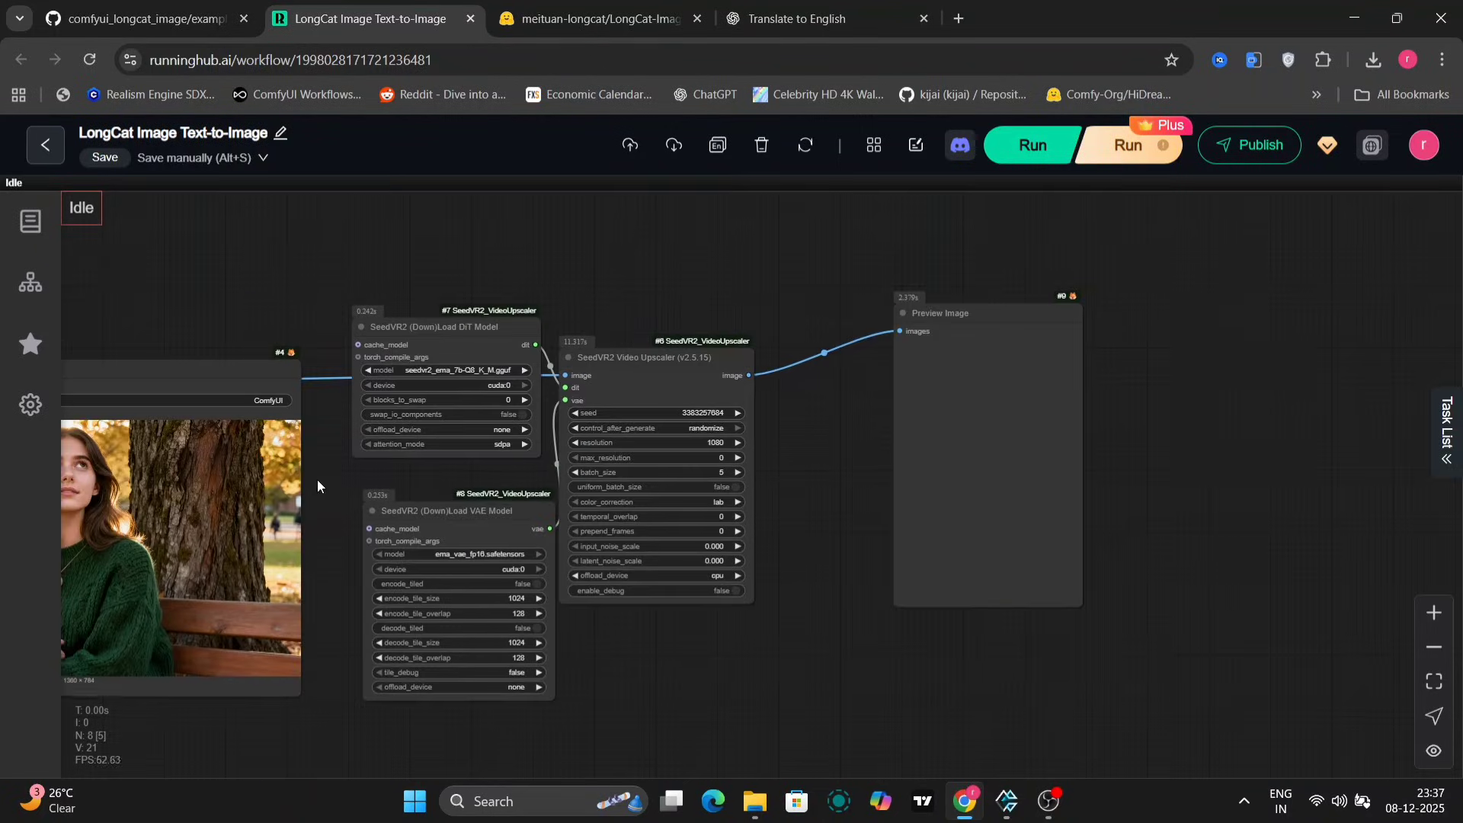
{"action": "left_click", "coordinate": [915, 451]}
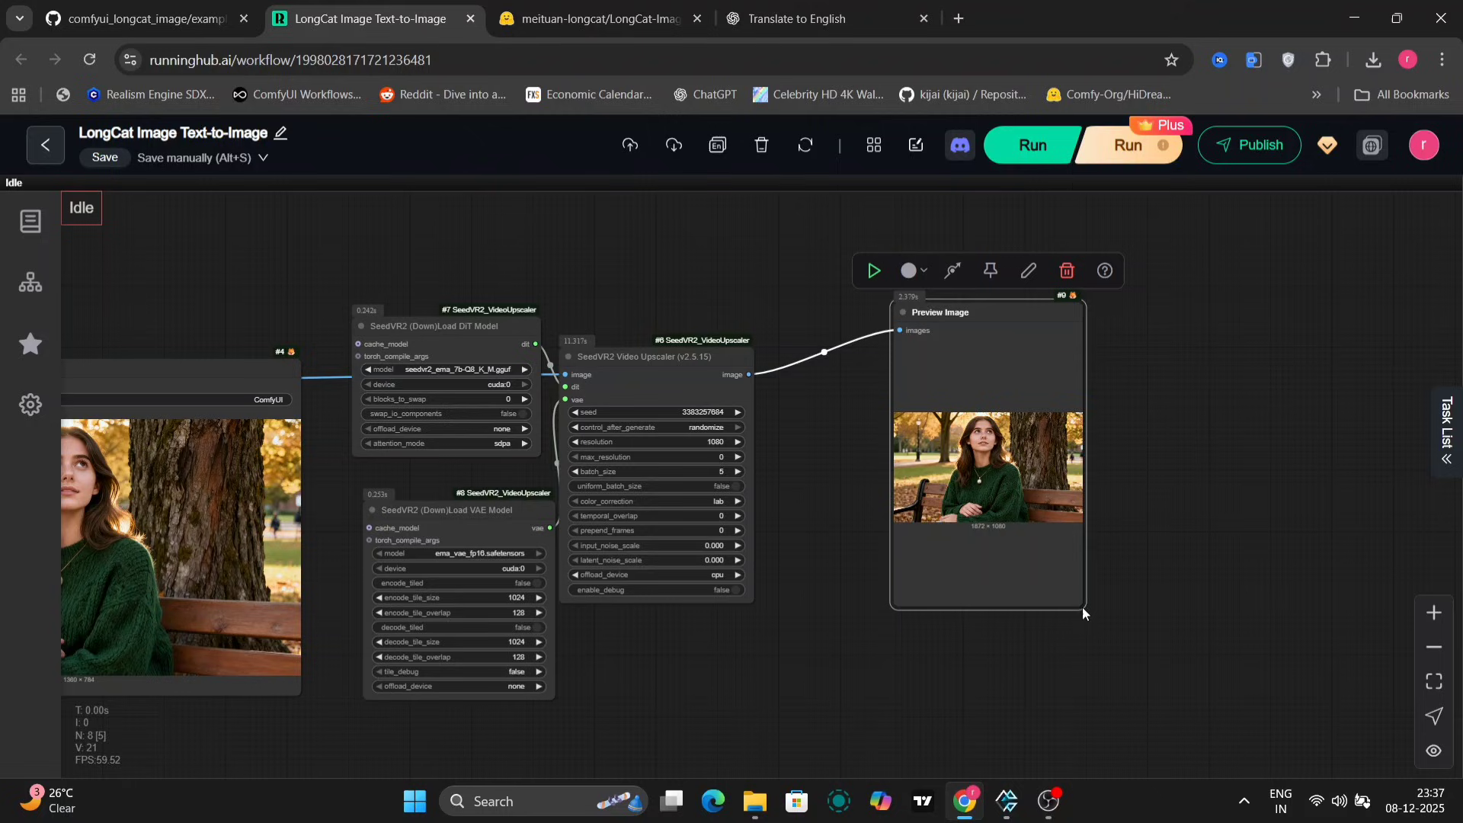
{"action": "left_click_drag", "start_coordinate": [1085, 613], "coordinate": [1326, 623]}
{"action": "scroll", "coordinate": [1346, 460], "scroll_direction": "up", "scroll_amount": 8}
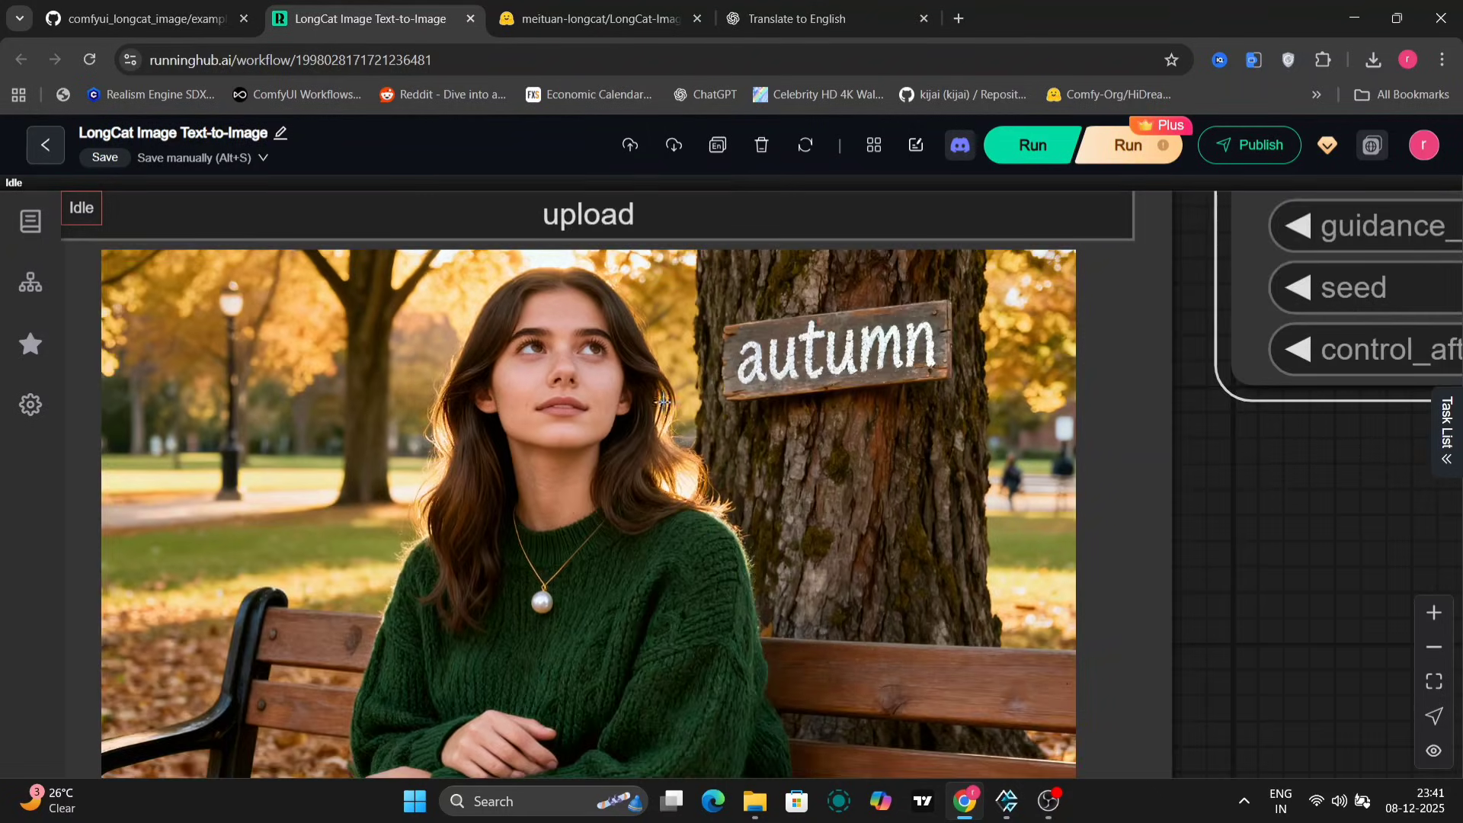
- Pan between the model loader, LongCat-Image Edit nodes and the edited result to review the baby-blue sweater edit
{"action": "scroll", "coordinate": [1257, 506], "scroll_direction": "down", "scroll_amount": 1}
{"action": "scroll", "coordinate": [1257, 505], "scroll_direction": "down", "scroll_amount": 1}
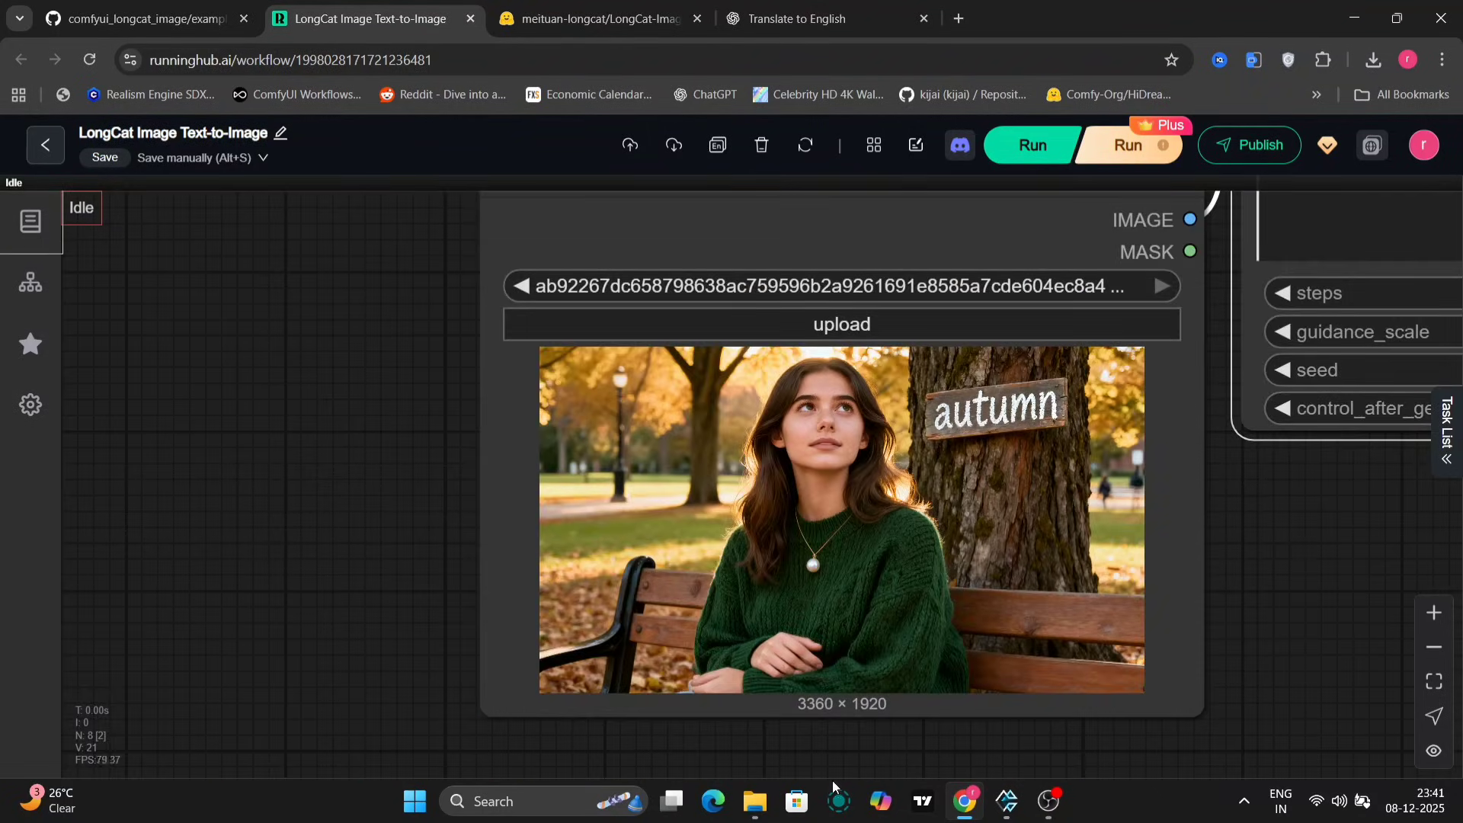
{"action": "left_click_drag", "start_coordinate": [1253, 495], "coordinate": [713, 750]}
{"action": "left_click_drag", "start_coordinate": [655, 233], "coordinate": [594, 353]}
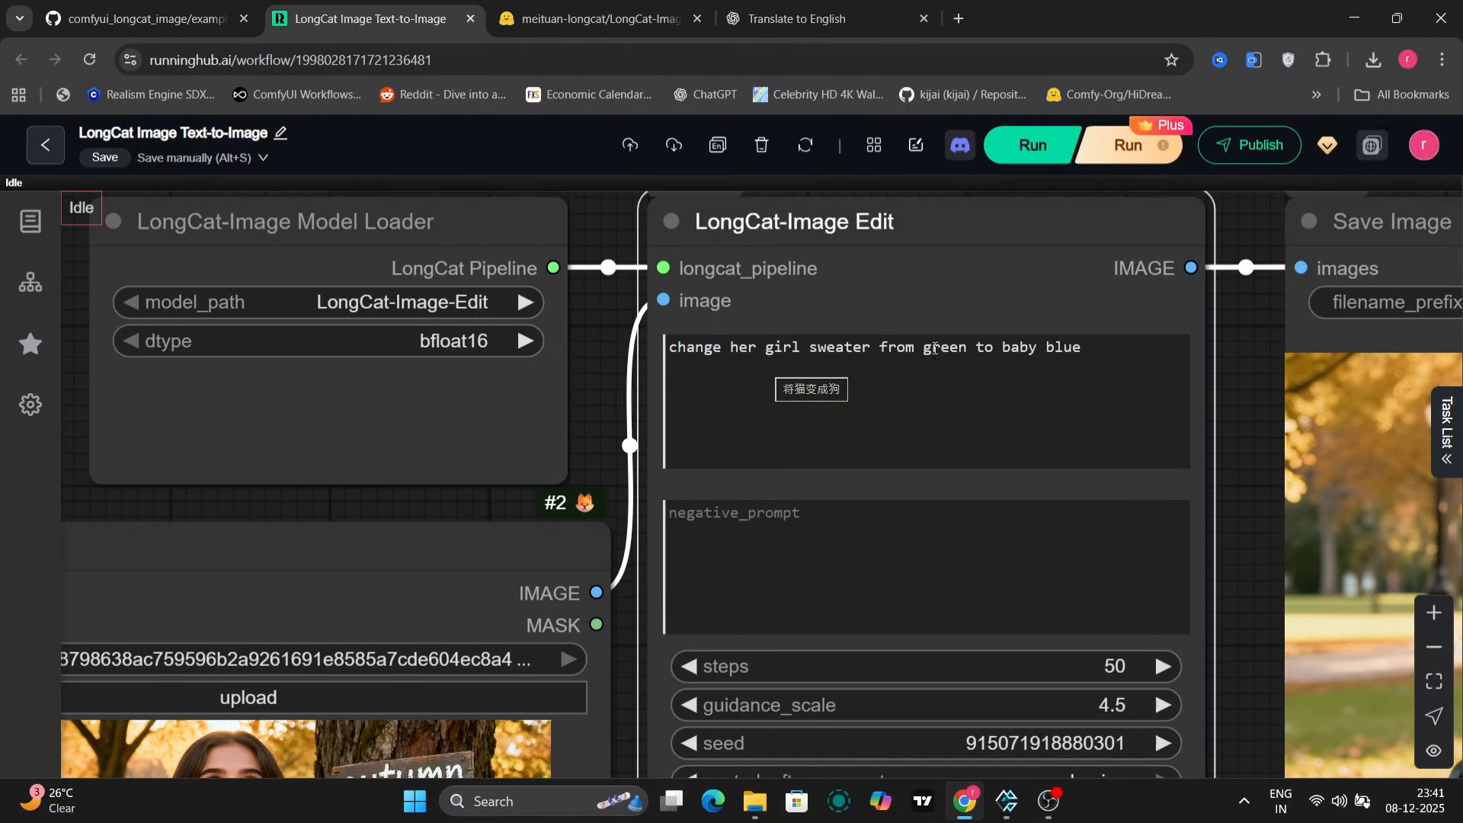
{"action": "left_click_drag", "start_coordinate": [1232, 363], "coordinate": [712, 276]}
{"action": "scroll", "coordinate": [735, 268], "scroll_direction": "down", "scroll_amount": 5}
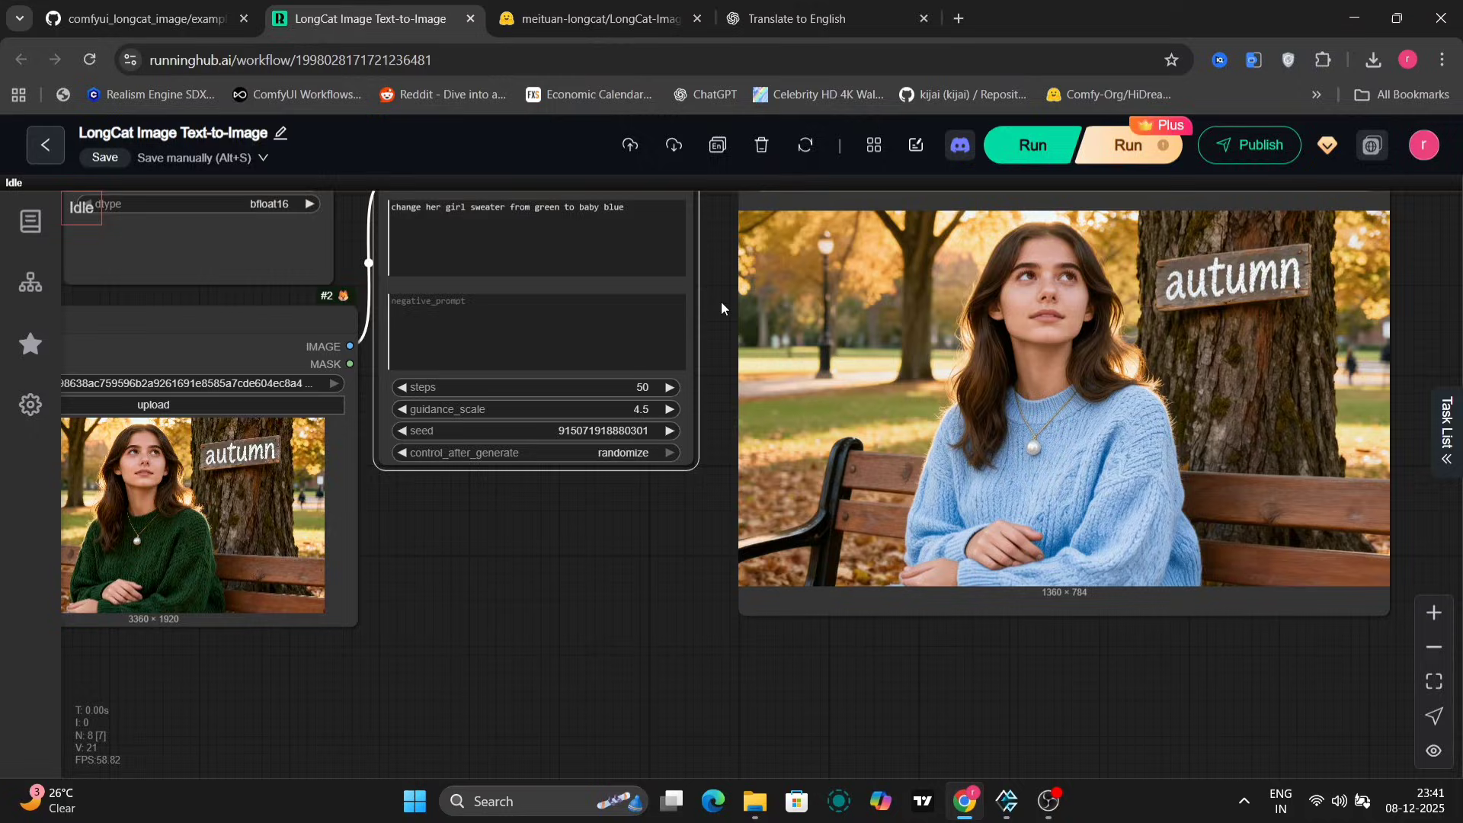
{"action": "left_click_drag", "start_coordinate": [717, 296], "coordinate": [866, 500]}
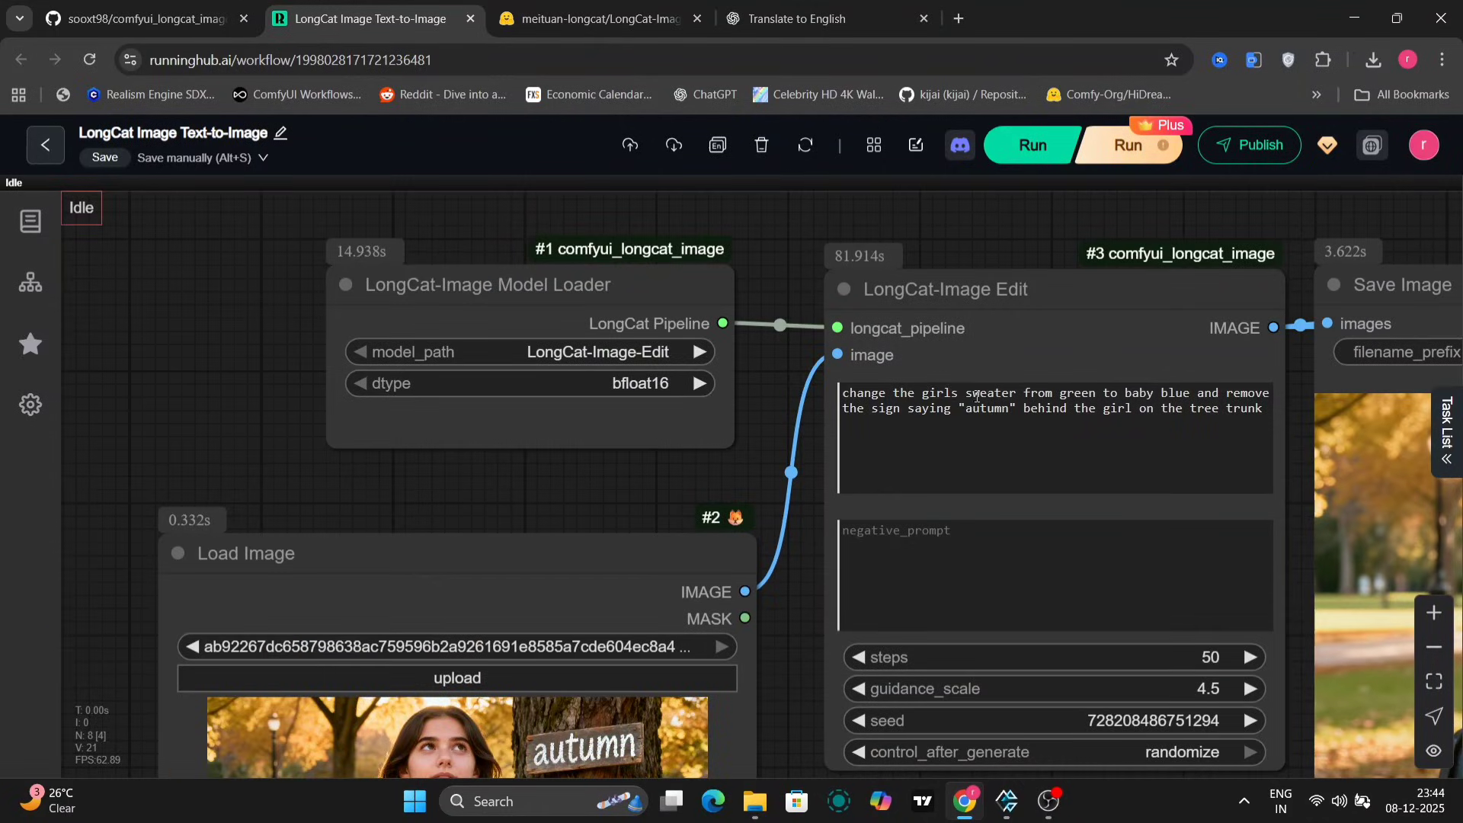
- Select the sweater part of the edit prompt and glance at the input image
{"action": "left_click_drag", "start_coordinate": [962, 394], "coordinate": [945, 430]}
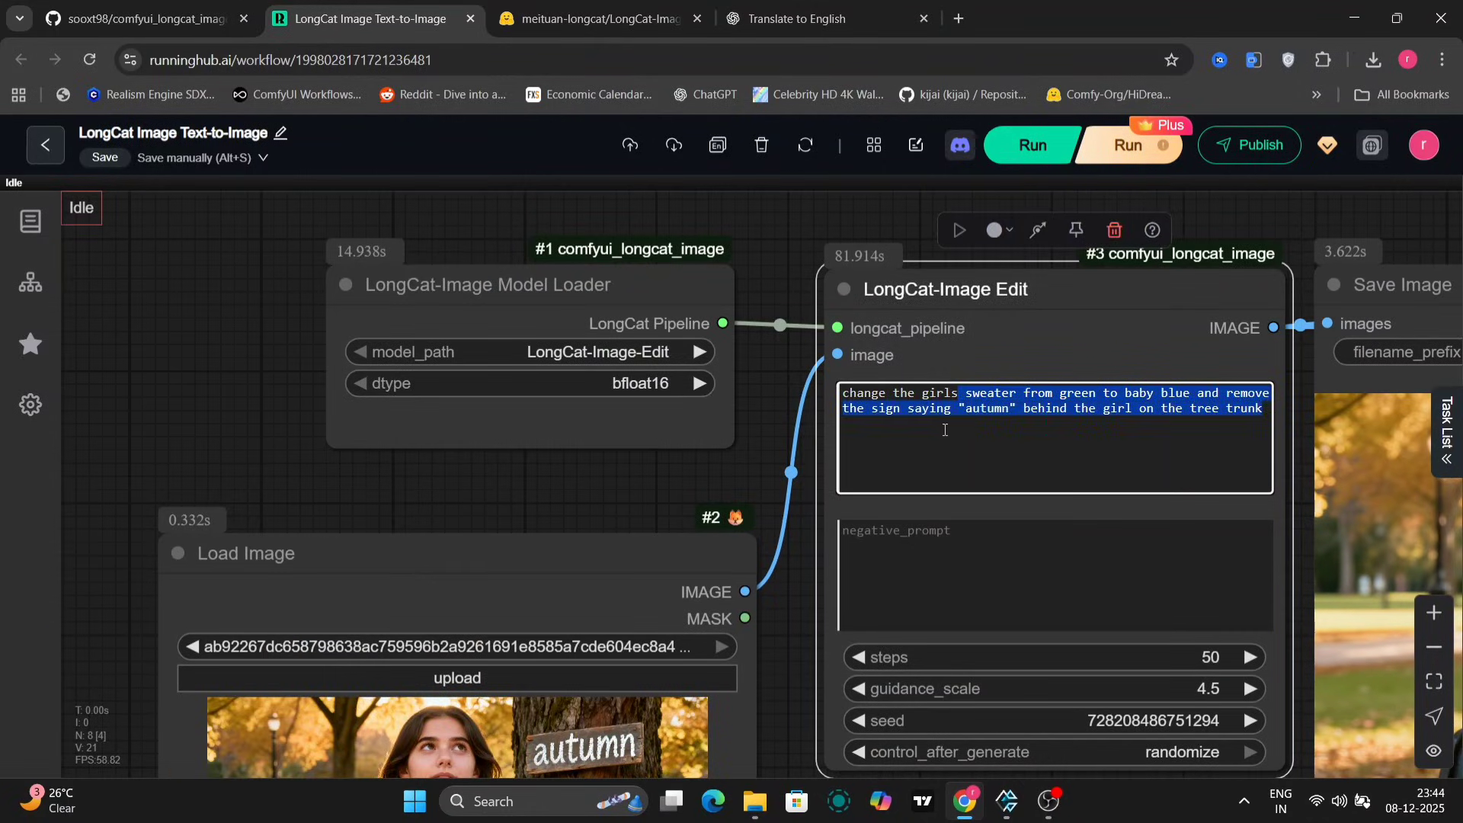
{"action": "scroll", "coordinate": [945, 429], "scroll_direction": "right", "scroll_amount": 12}
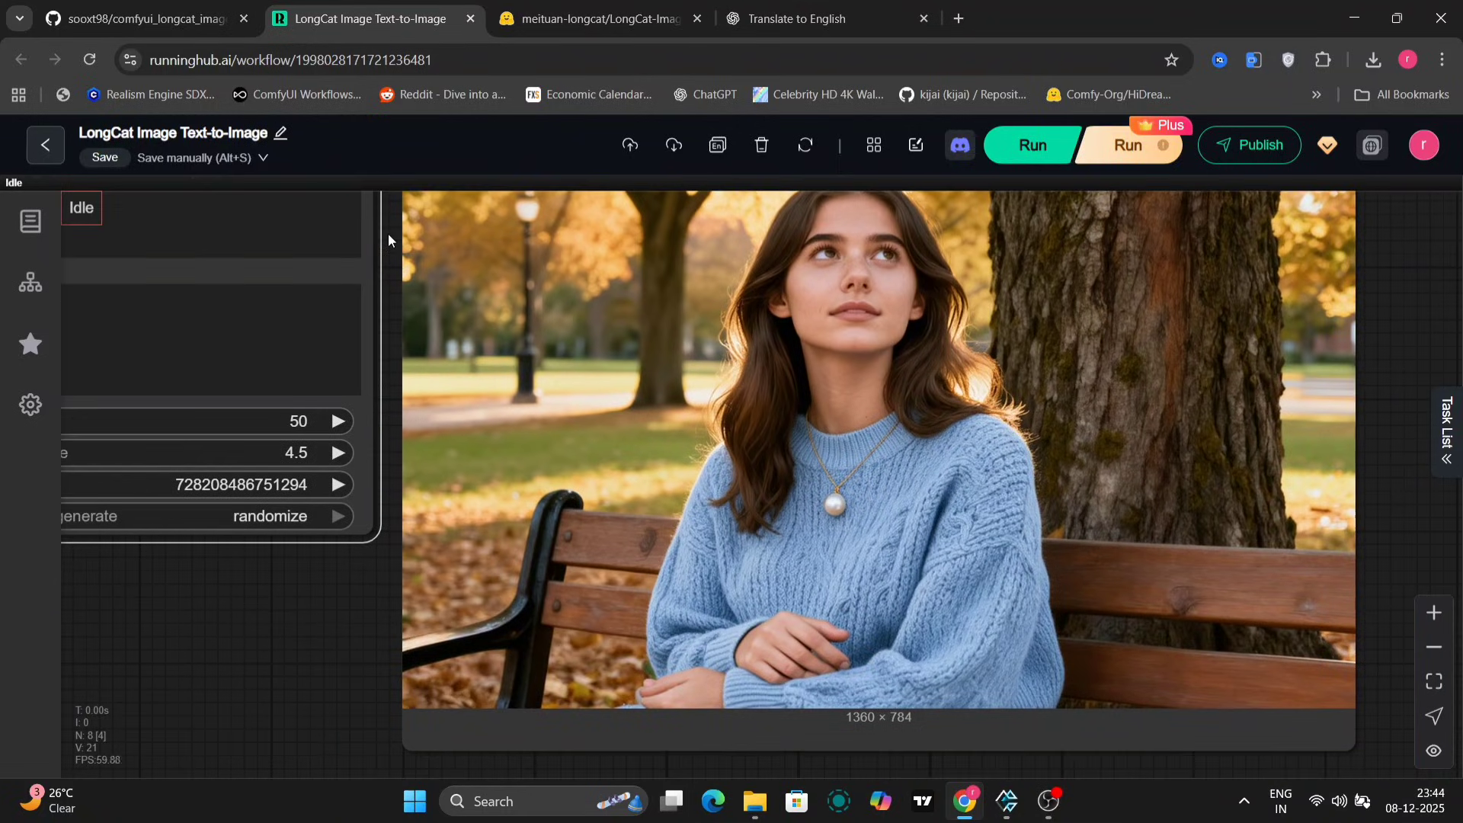
{"action": "left_click_drag", "start_coordinate": [177, 643], "coordinate": [235, 498]}
{"action": "scroll", "coordinate": [511, 489], "scroll_direction": "right", "scroll_amount": 3}
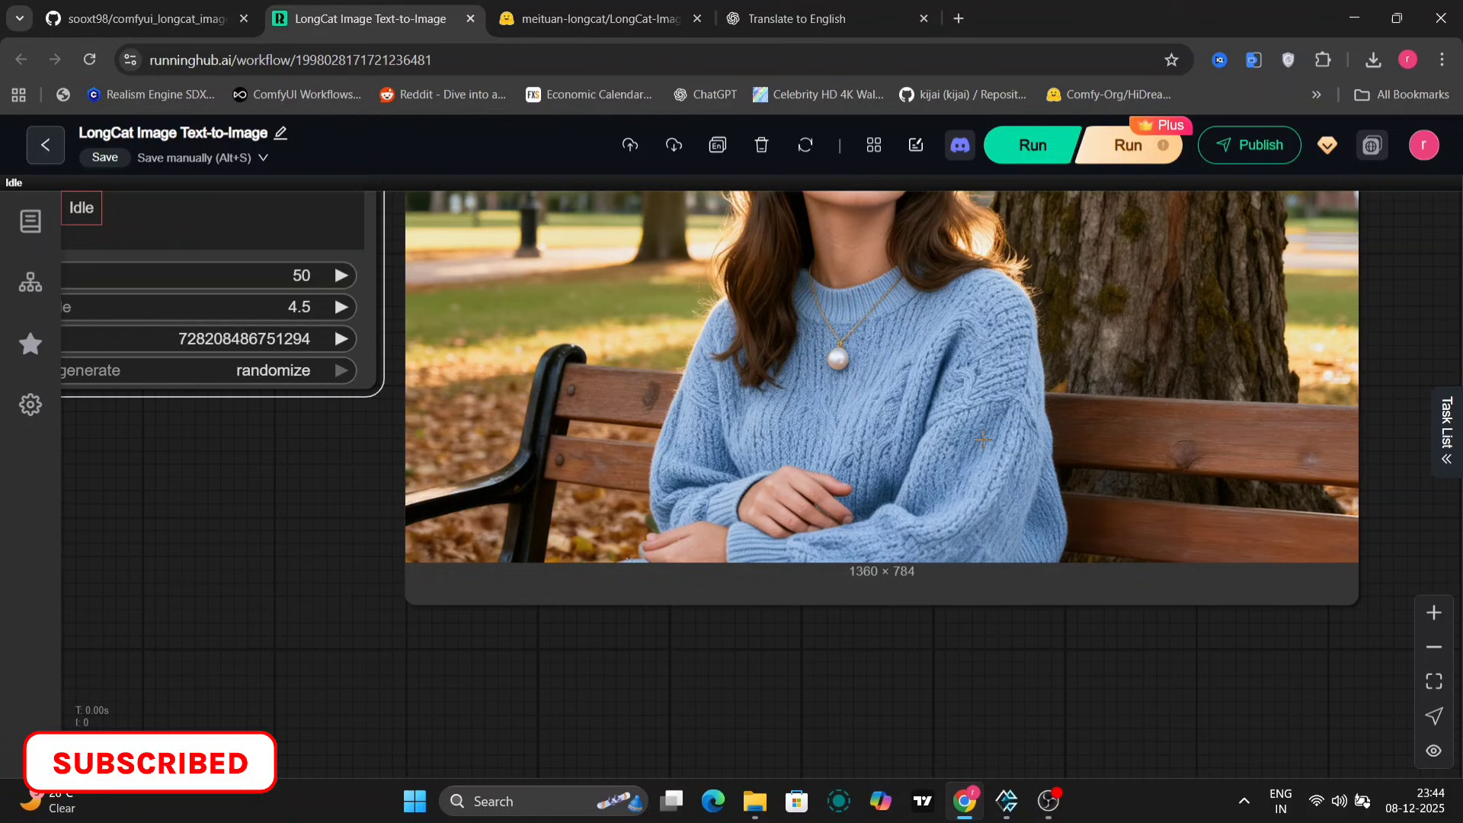
{"action": "scroll", "coordinate": [1386, 312], "scroll_direction": "up", "scroll_amount": 3}
{"action": "scroll", "coordinate": [1159, 432], "scroll_direction": "down", "scroll_amount": 3}
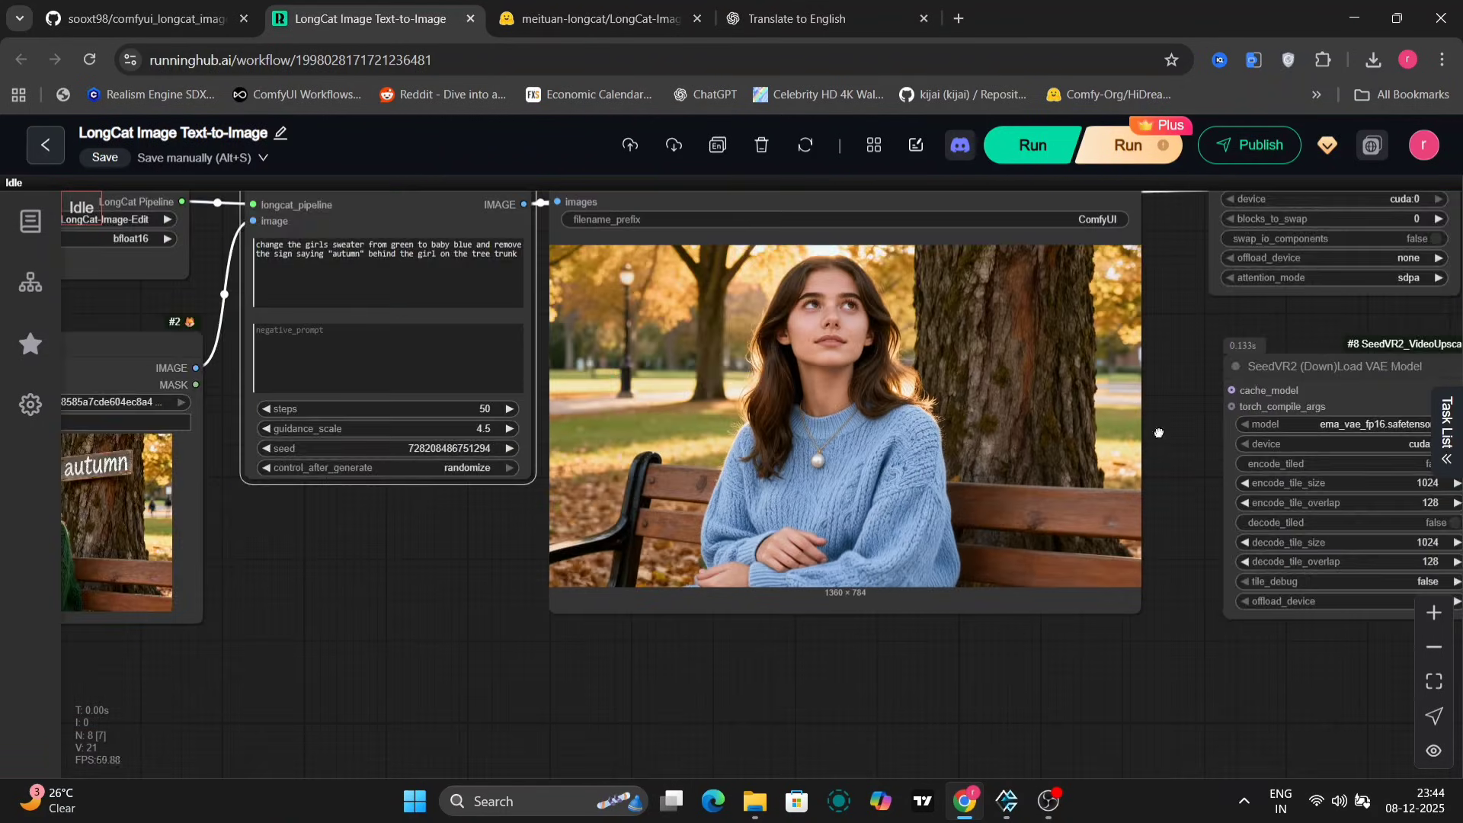
- Inspect the 1872×1080 upscaled baby-blue-sweater portrait around the SeedVR2 upscaler node
{"action": "left_click_drag", "start_coordinate": [1159, 432], "coordinate": [422, 446]}
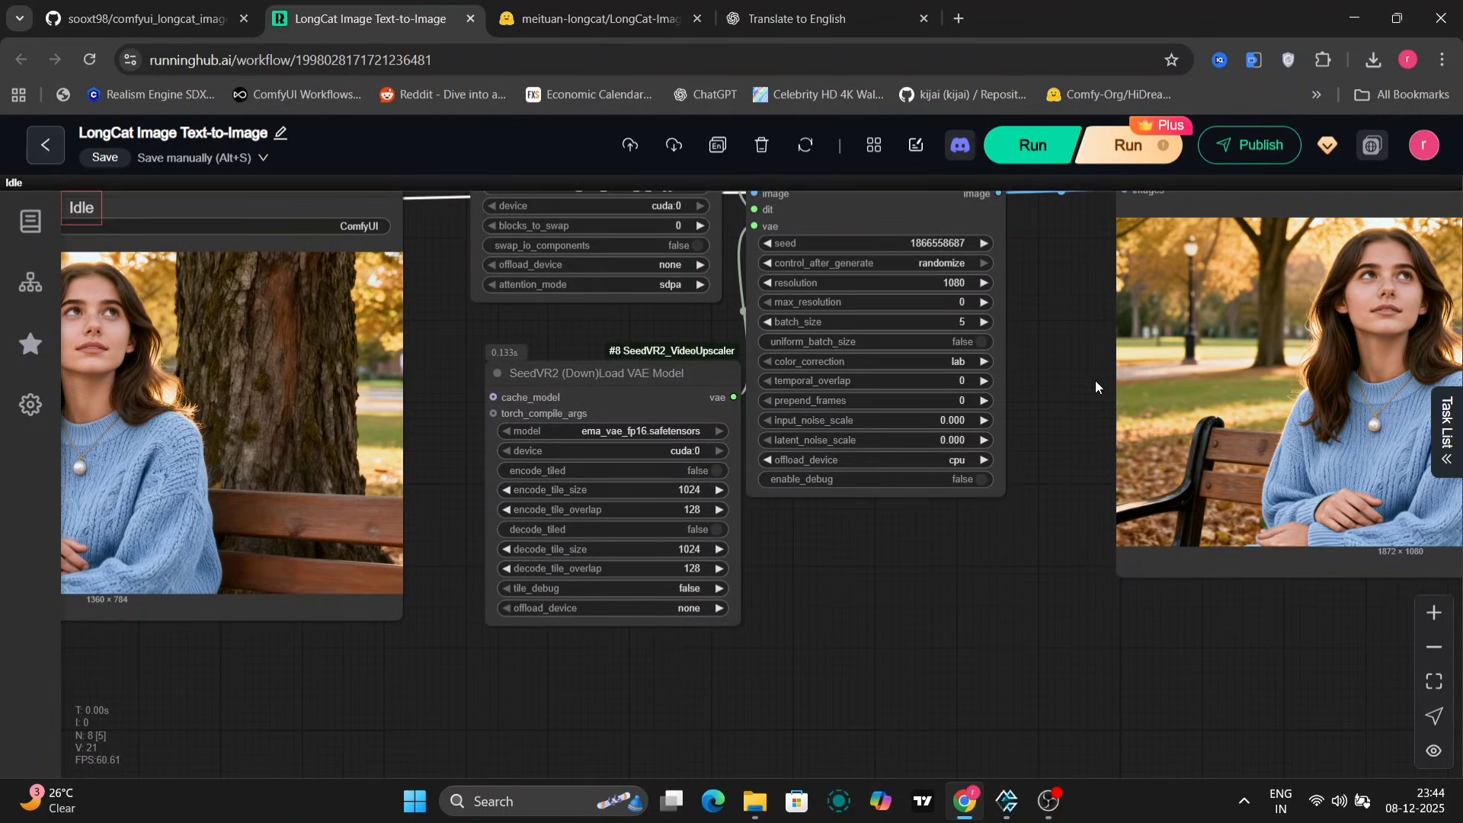
{"action": "scroll", "coordinate": [1049, 395], "scroll_direction": "right", "scroll_amount": 5}
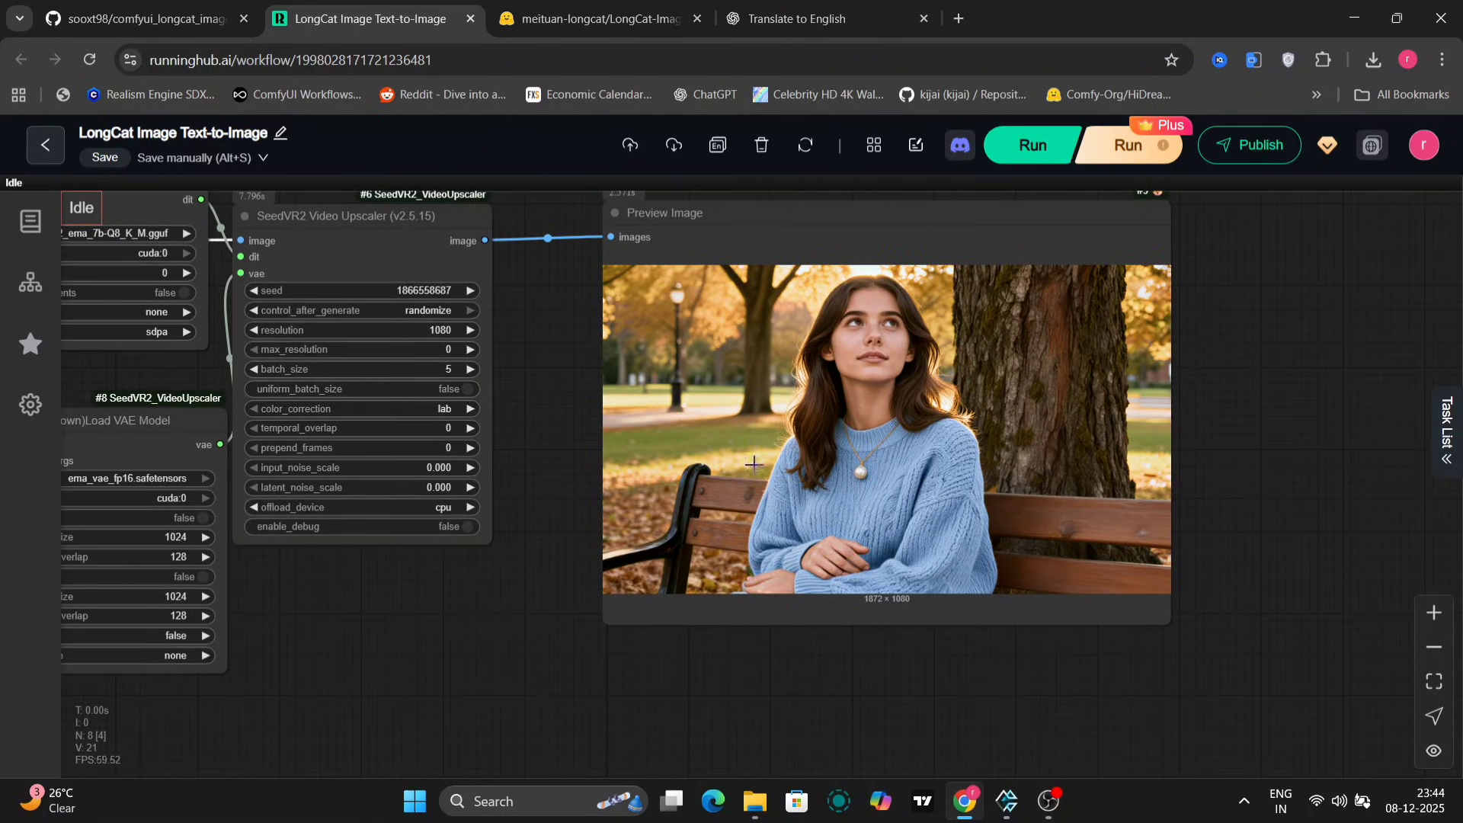
{"action": "scroll", "coordinate": [884, 347], "scroll_direction": "up", "scroll_amount": 12}
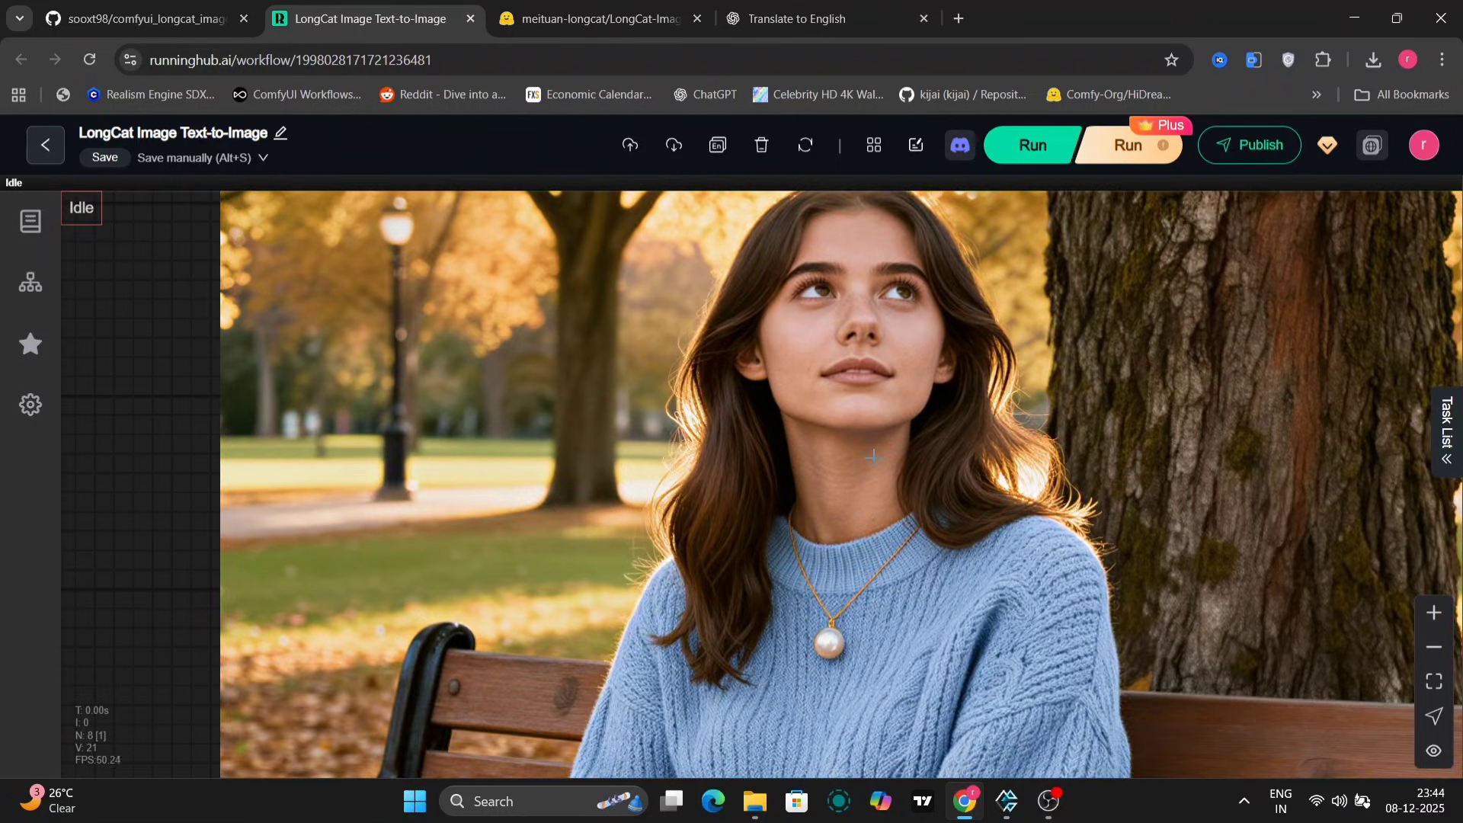
{"action": "scroll", "coordinate": [873, 457], "scroll_direction": "down", "scroll_amount": 9}
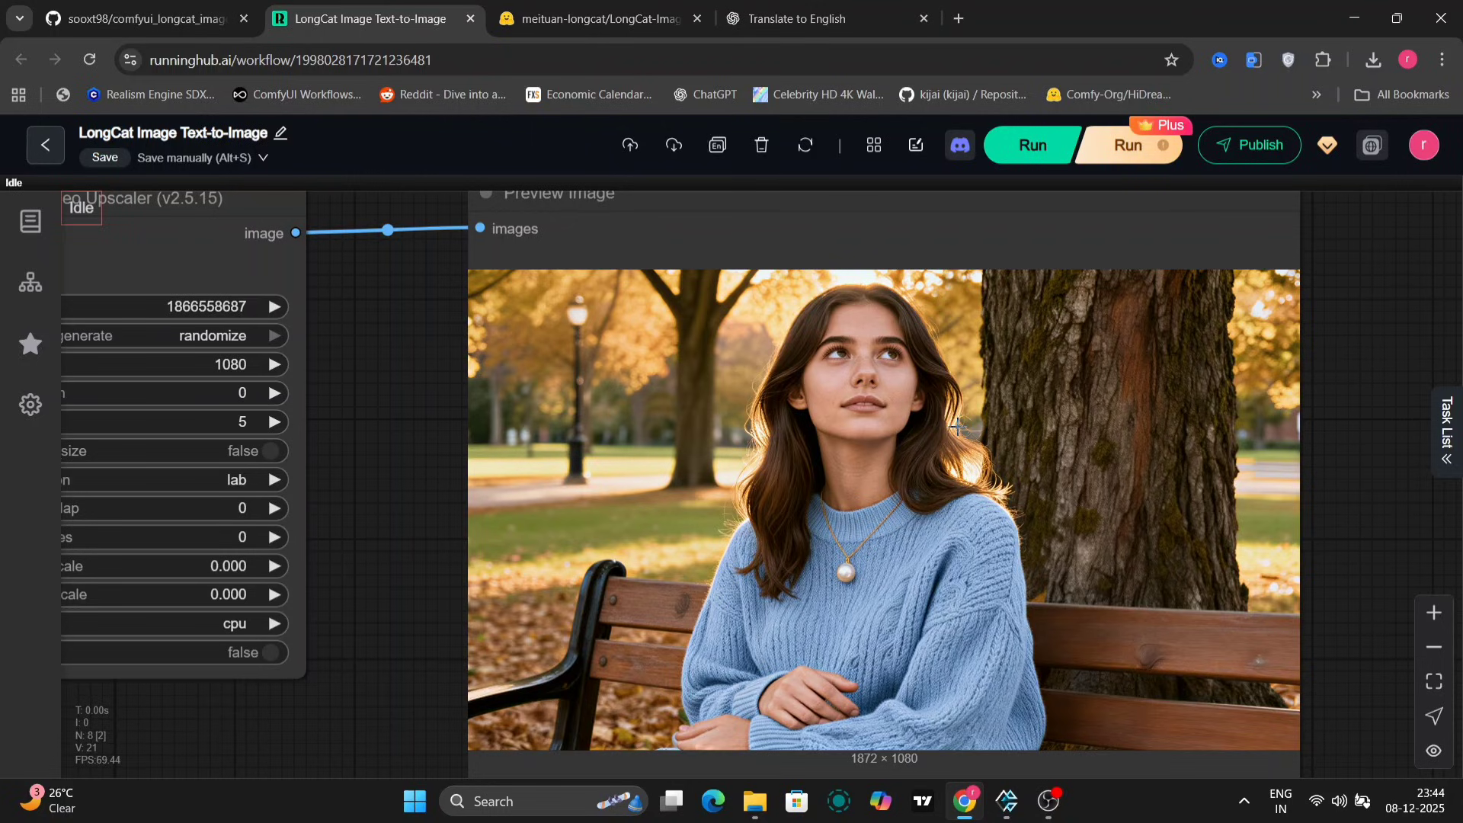
{"action": "scroll", "coordinate": [913, 332], "scroll_direction": "up", "scroll_amount": 6}
{"action": "scroll", "coordinate": [912, 332], "scroll_direction": "down", "scroll_amount": 5}
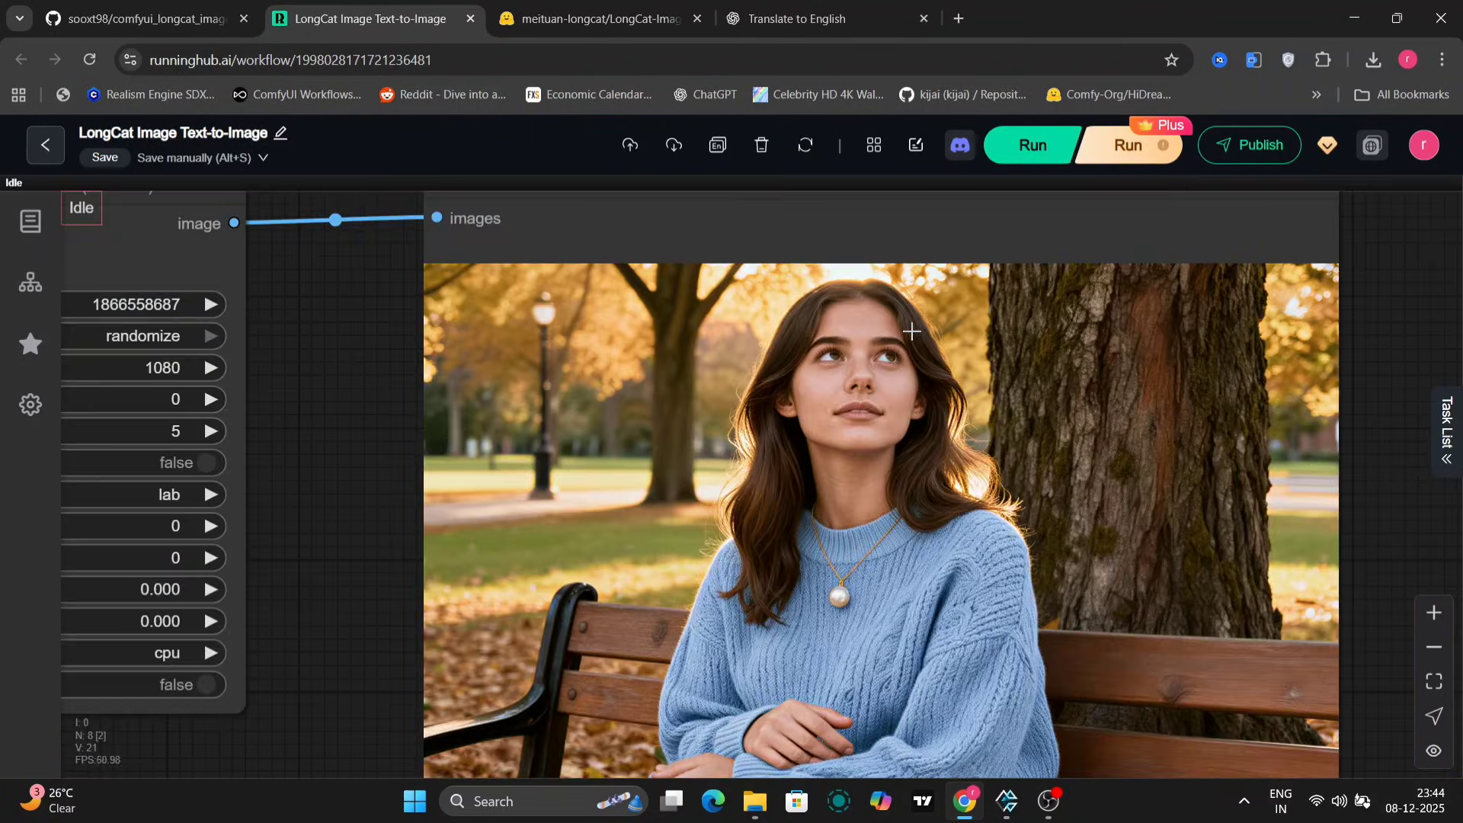
{"action": "left_click_drag", "start_coordinate": [373, 449], "coordinate": [779, 475]}
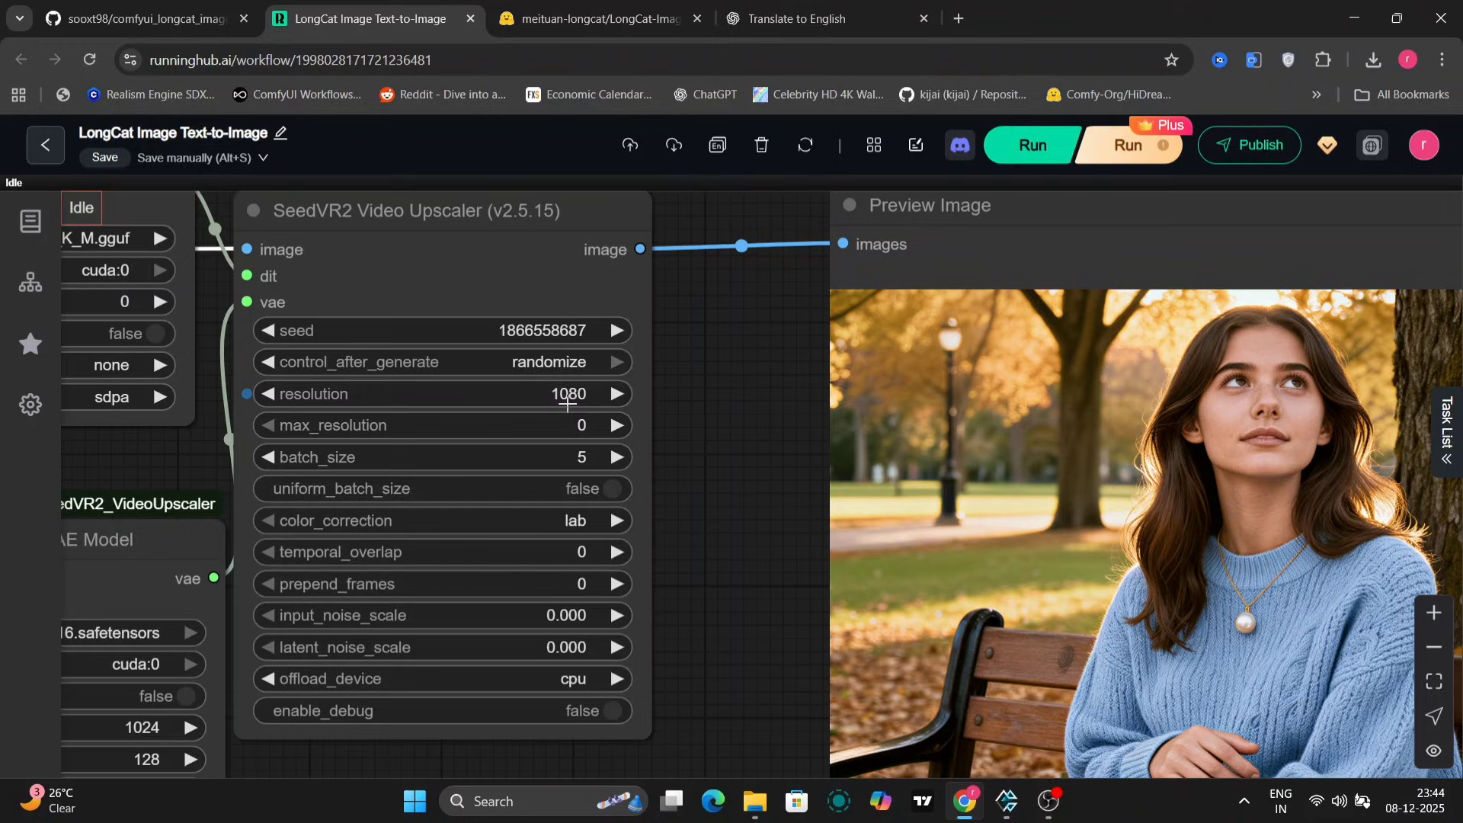
- Change the SeedVR2 resolution to 1920, then export the workflow as a JSON file
{"action": "left_click", "coordinate": [568, 402]}
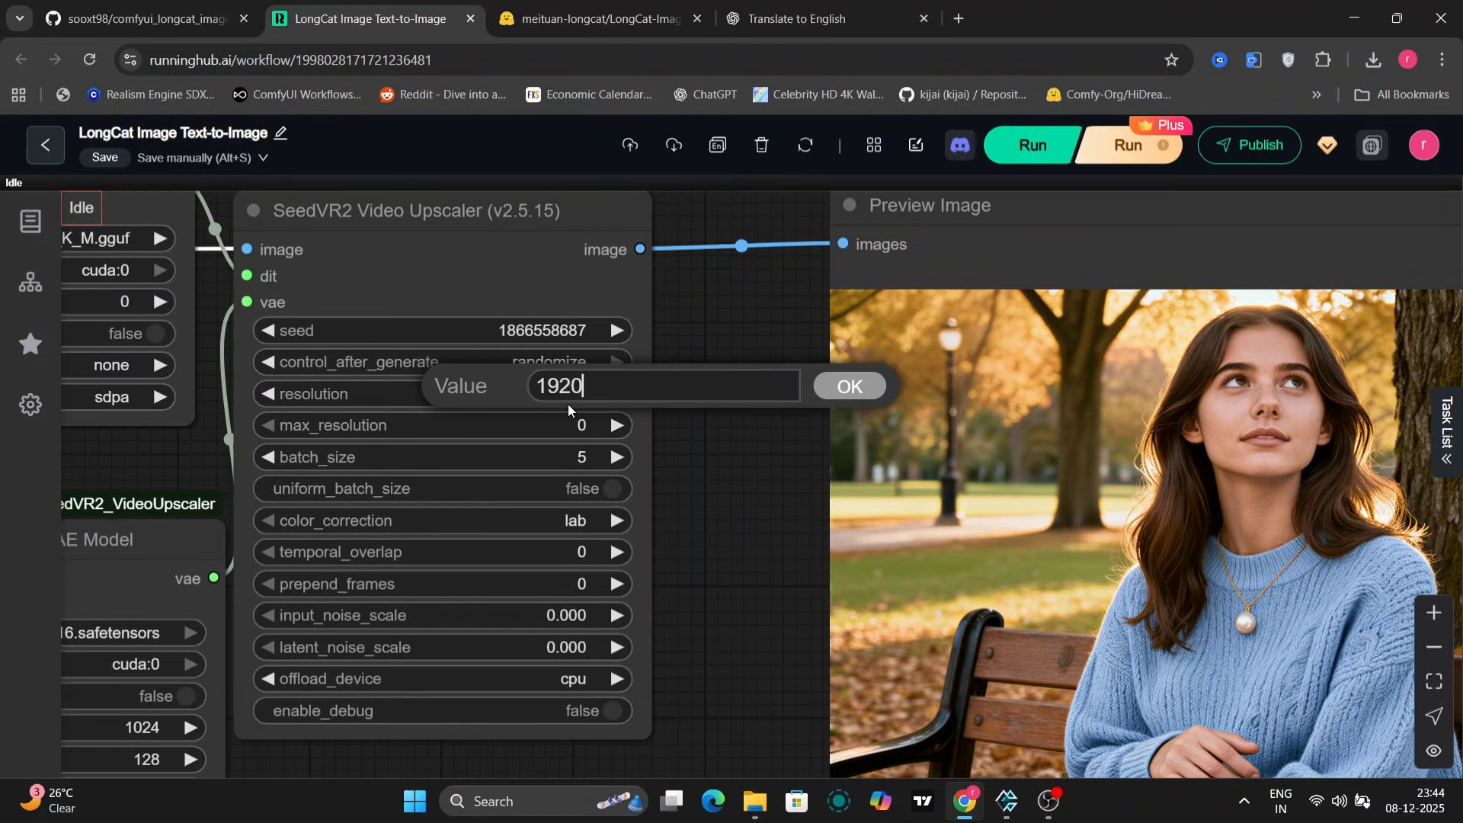
{"action": "key", "text": "Return"}
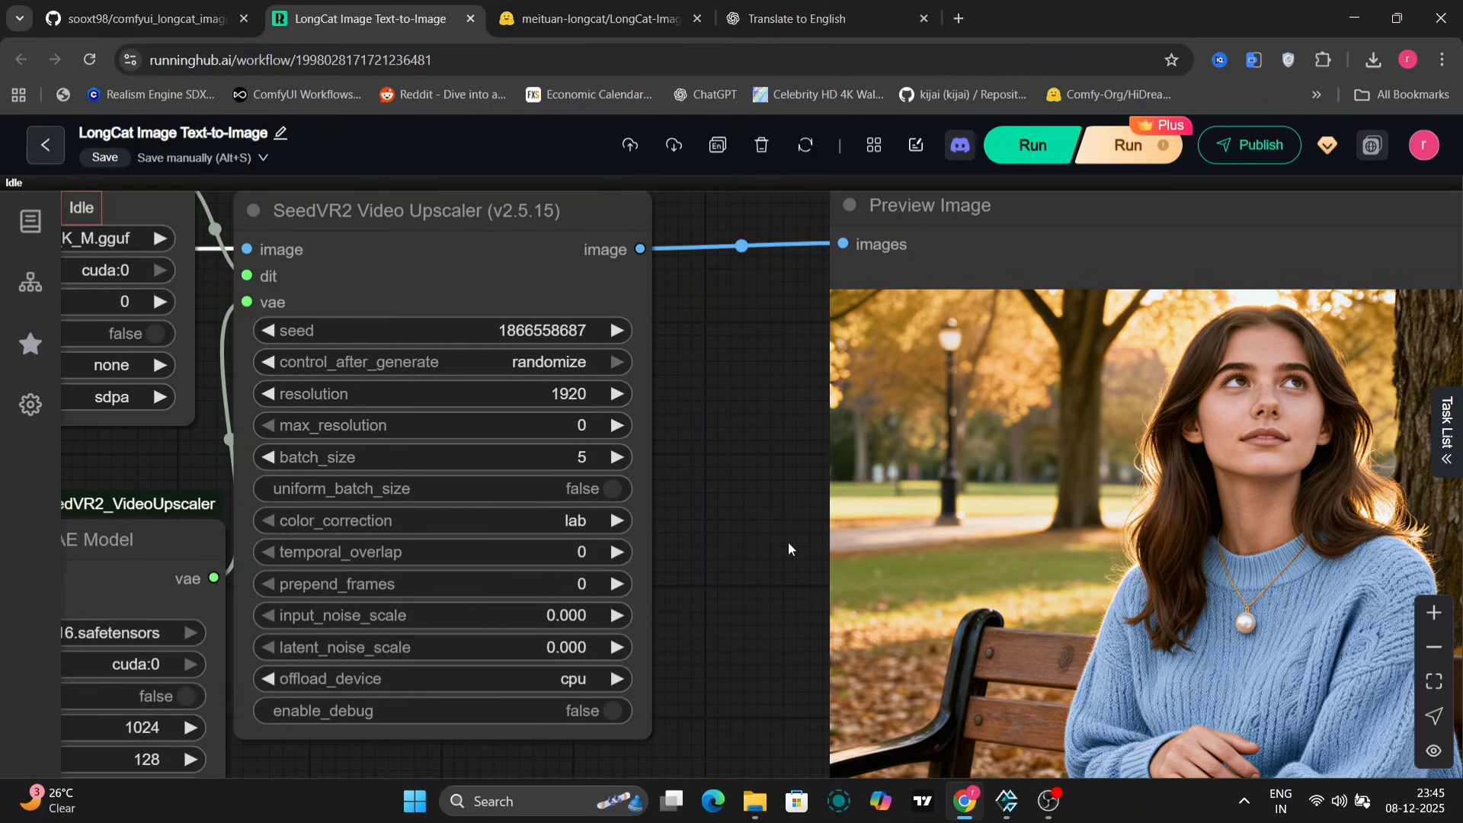
{"action": "left_click", "coordinate": [672, 146]}
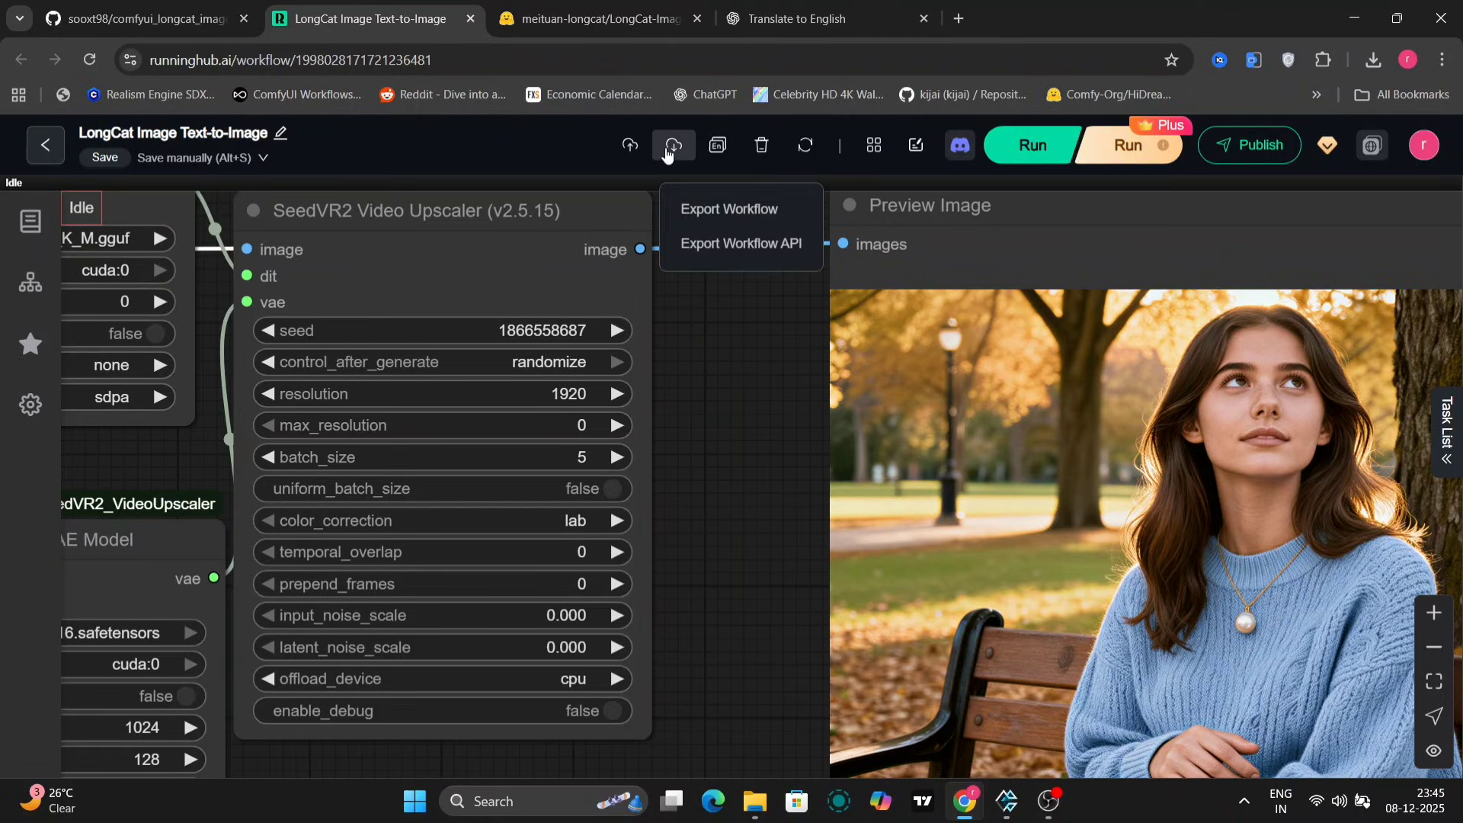
{"action": "left_click", "coordinate": [694, 214]}
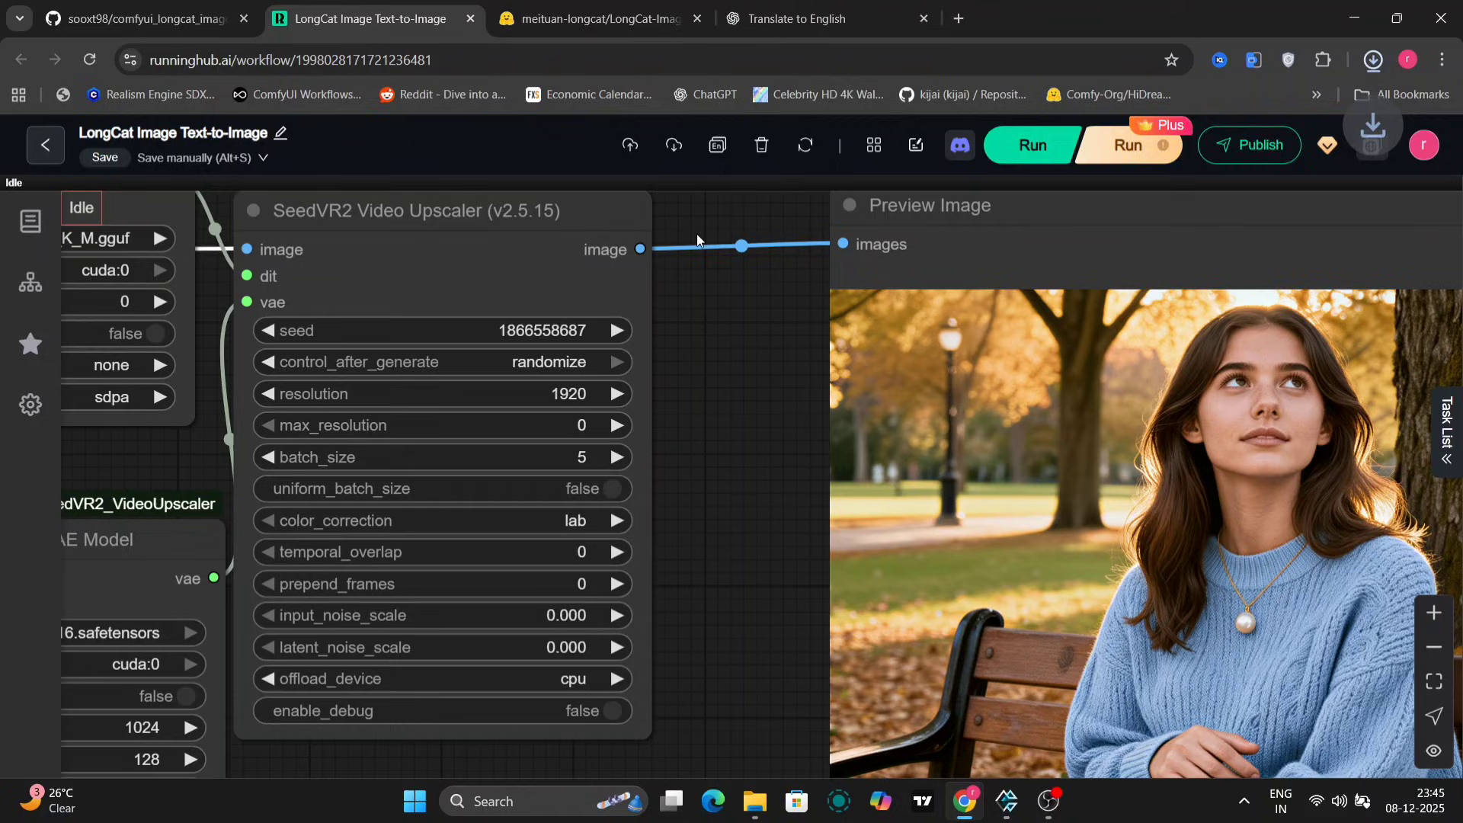